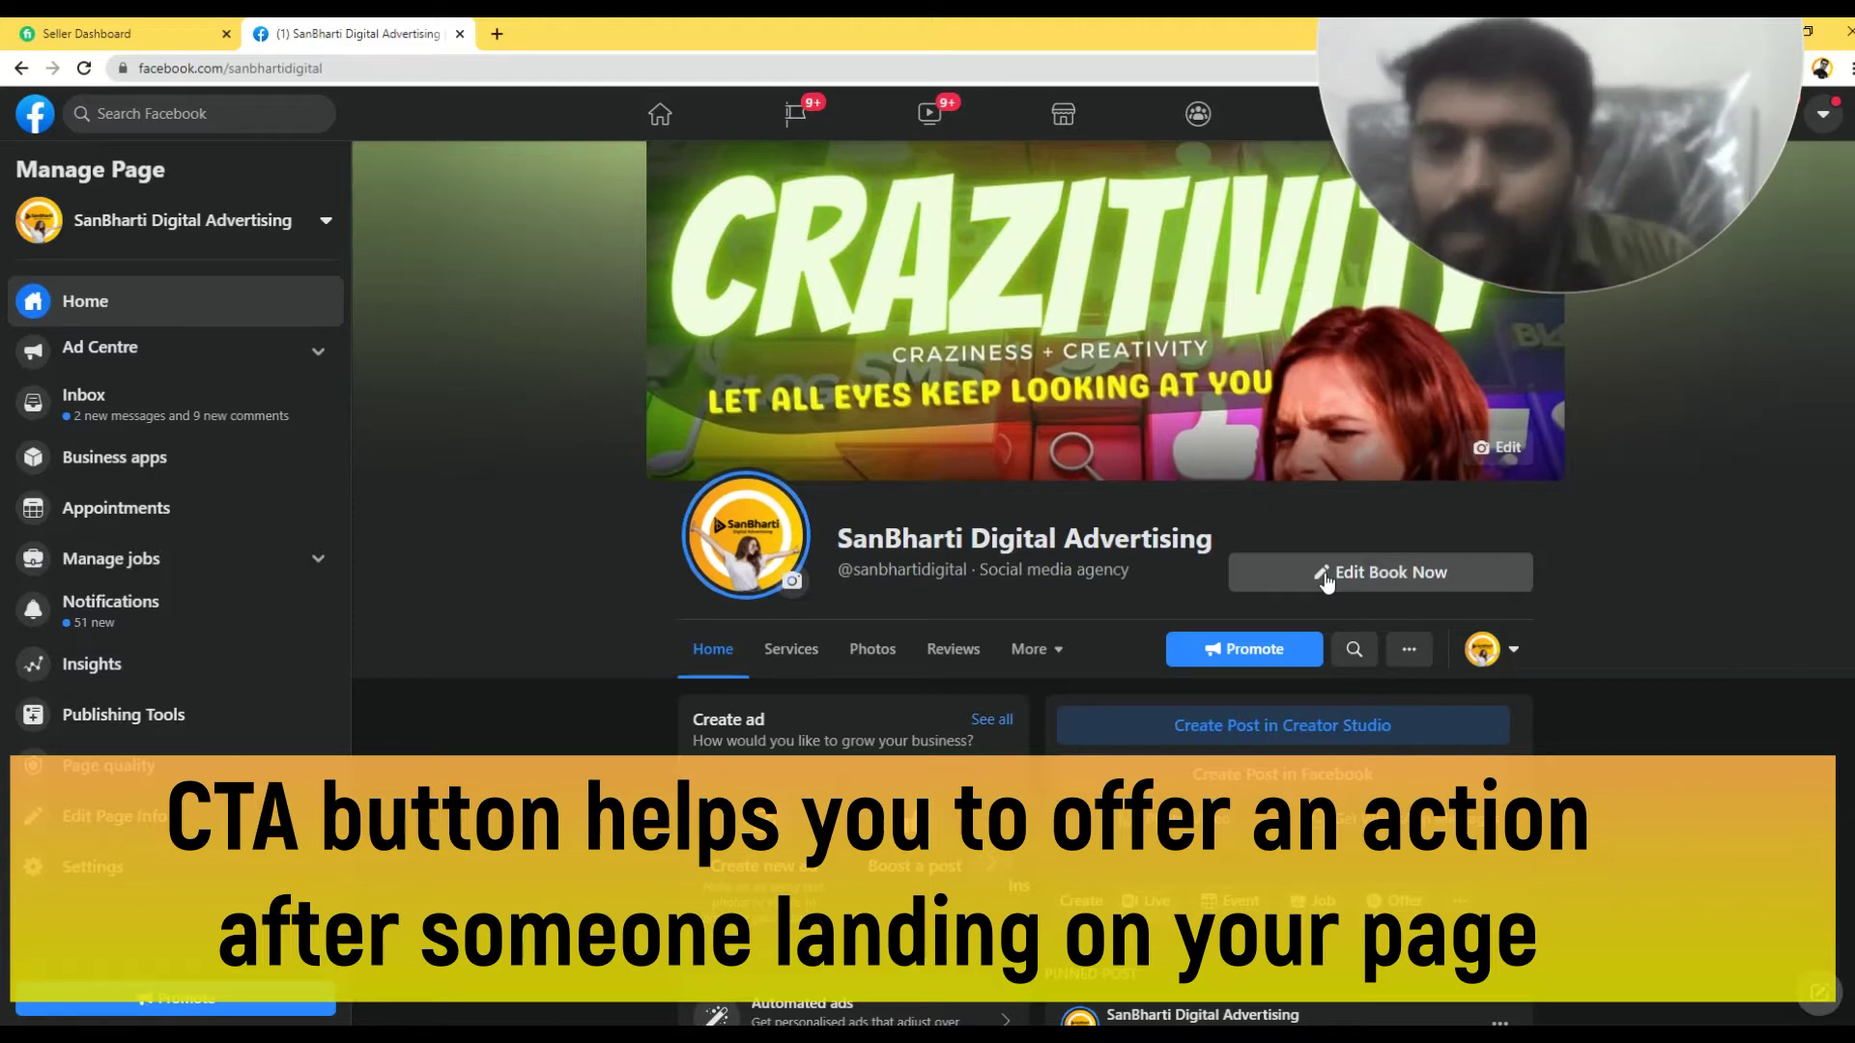
- From the Book Now options, open the Edit action button dialog and review its actions
left_click(1327, 580)
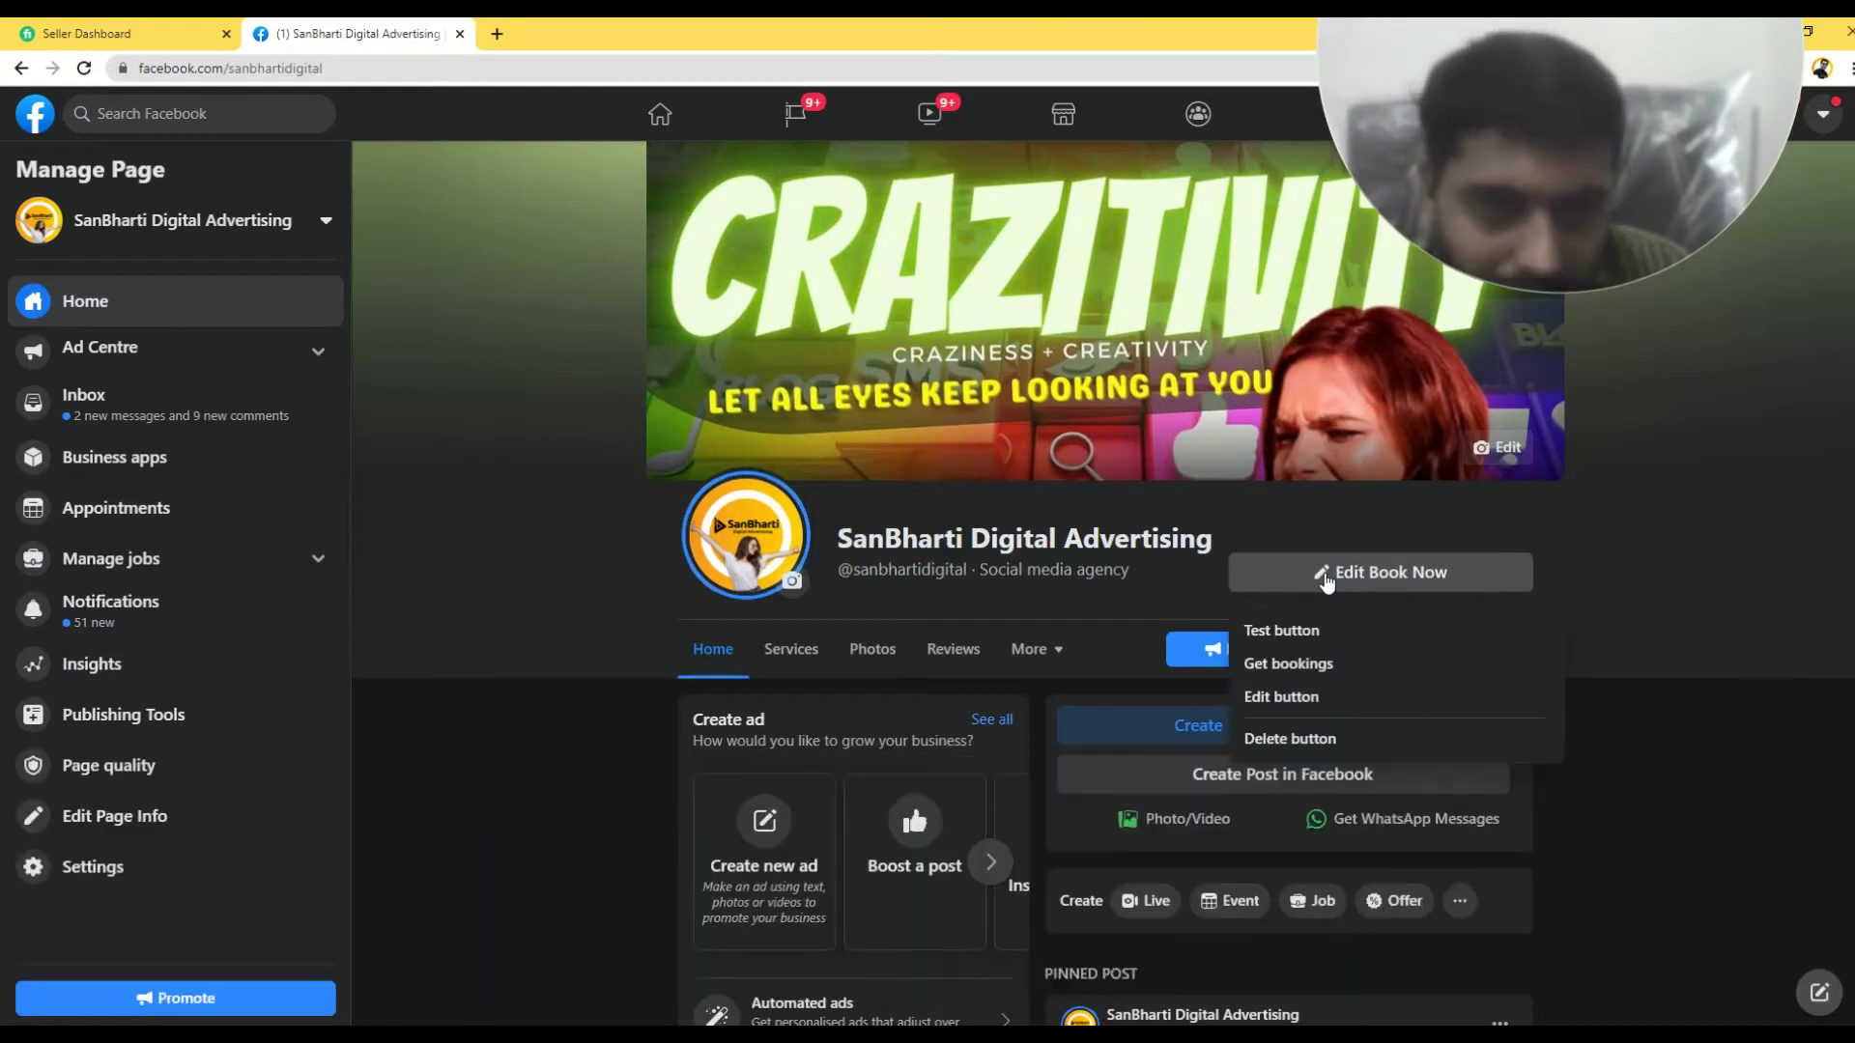
left_click(1283, 698)
scroll(977, 599, "down", 2)
scroll(978, 592, "up", 2)
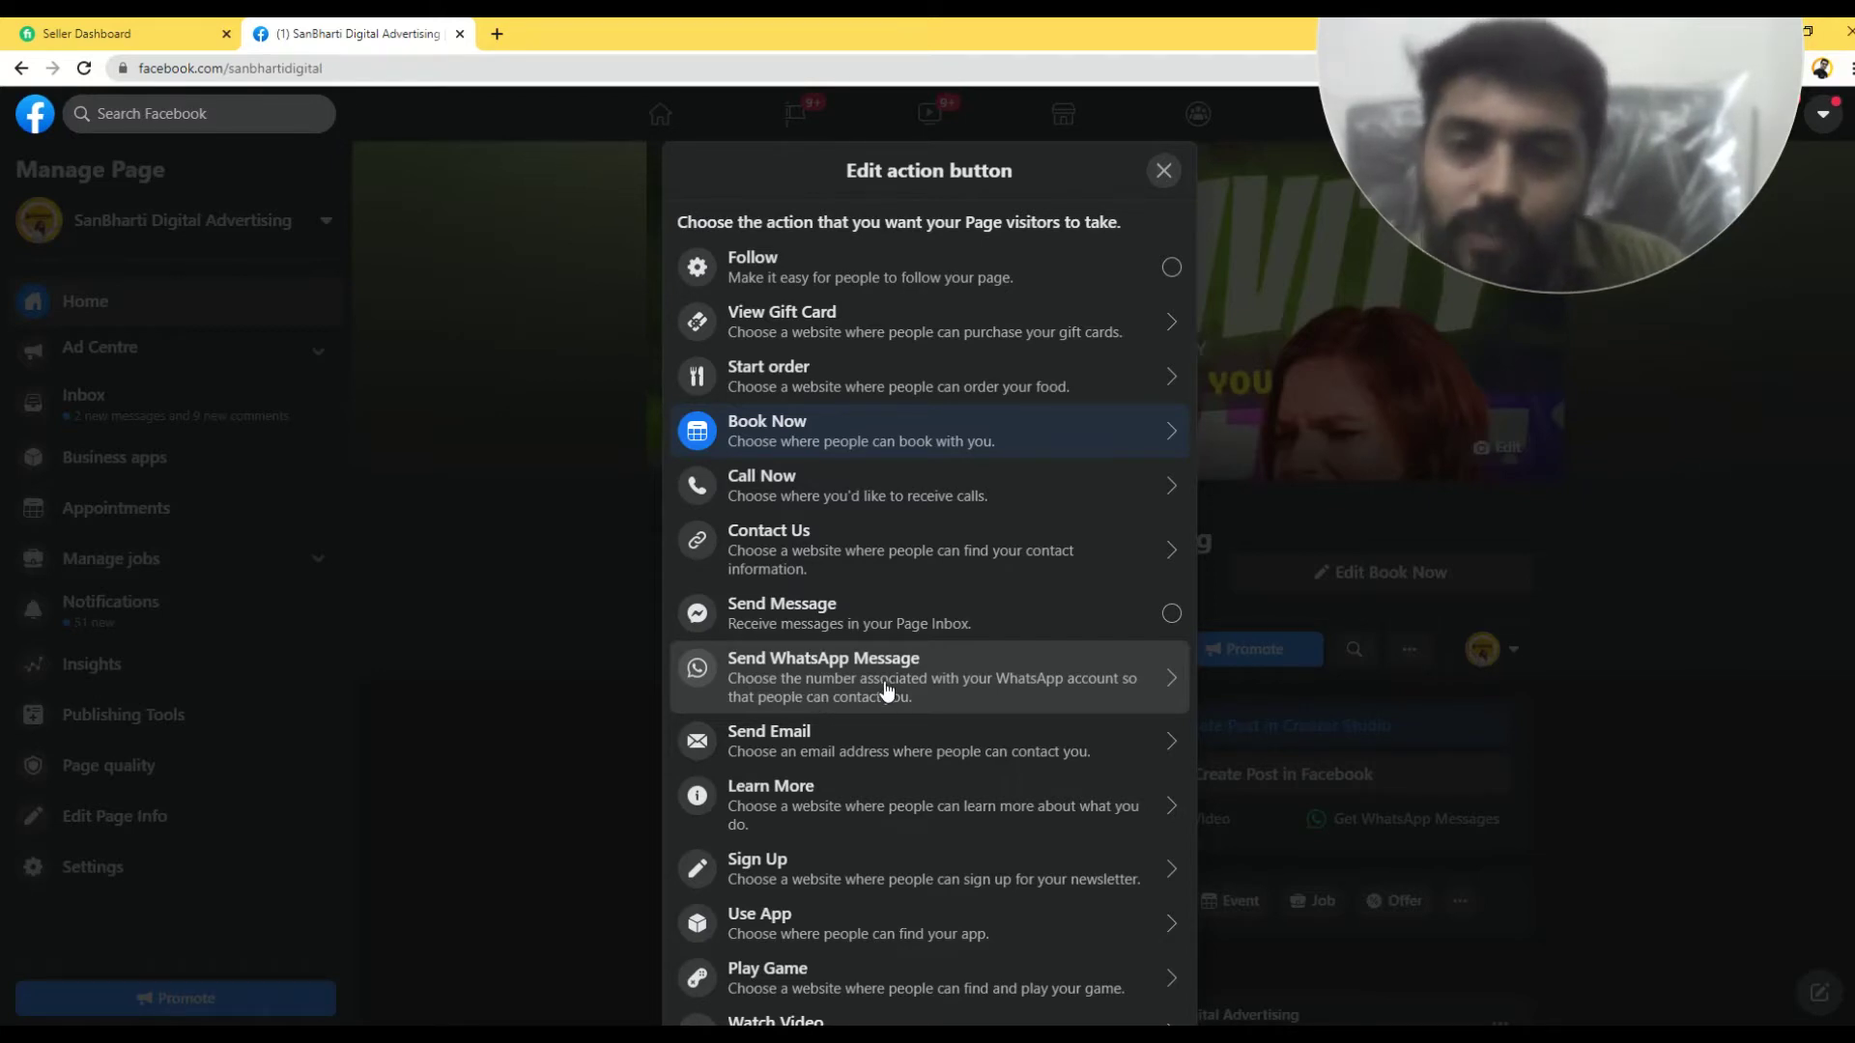
- Look through the available visitor actions and select Book Now
scroll(811, 476, "down", 1)
scroll(811, 476, "down", 2)
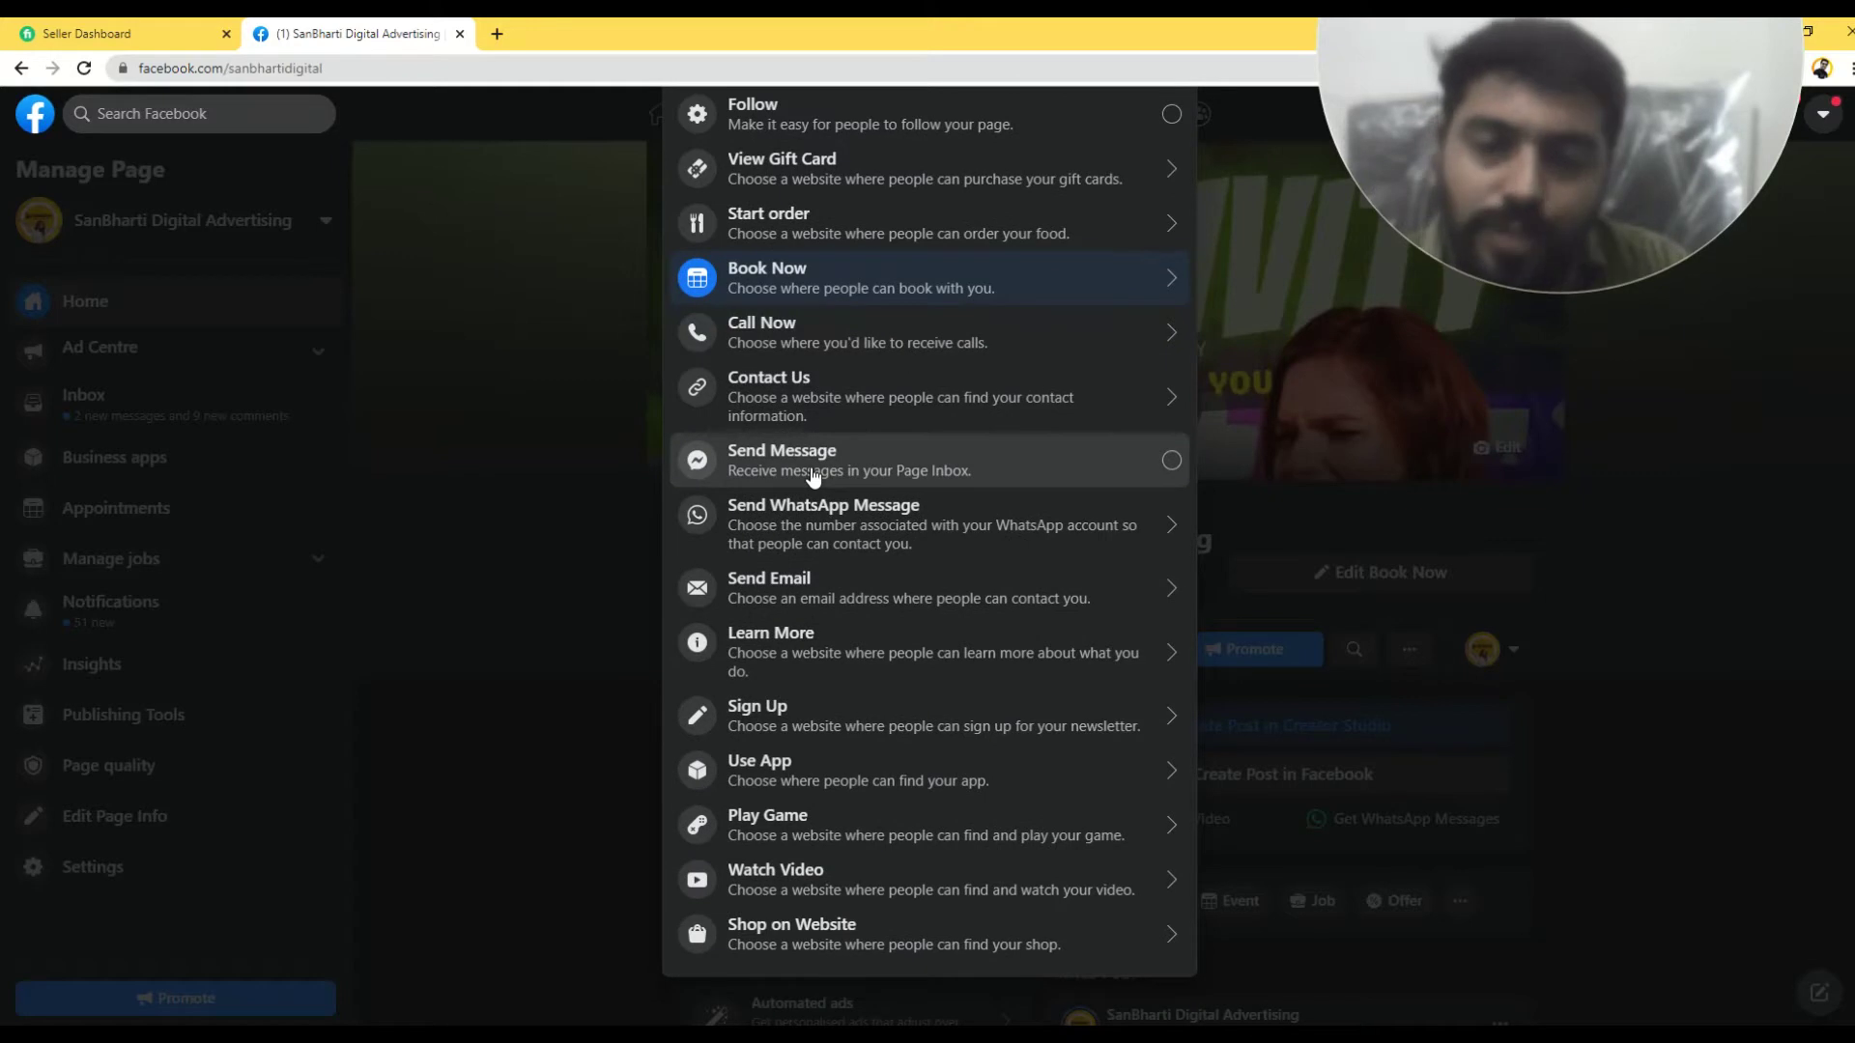
scroll(786, 360, "up", 2)
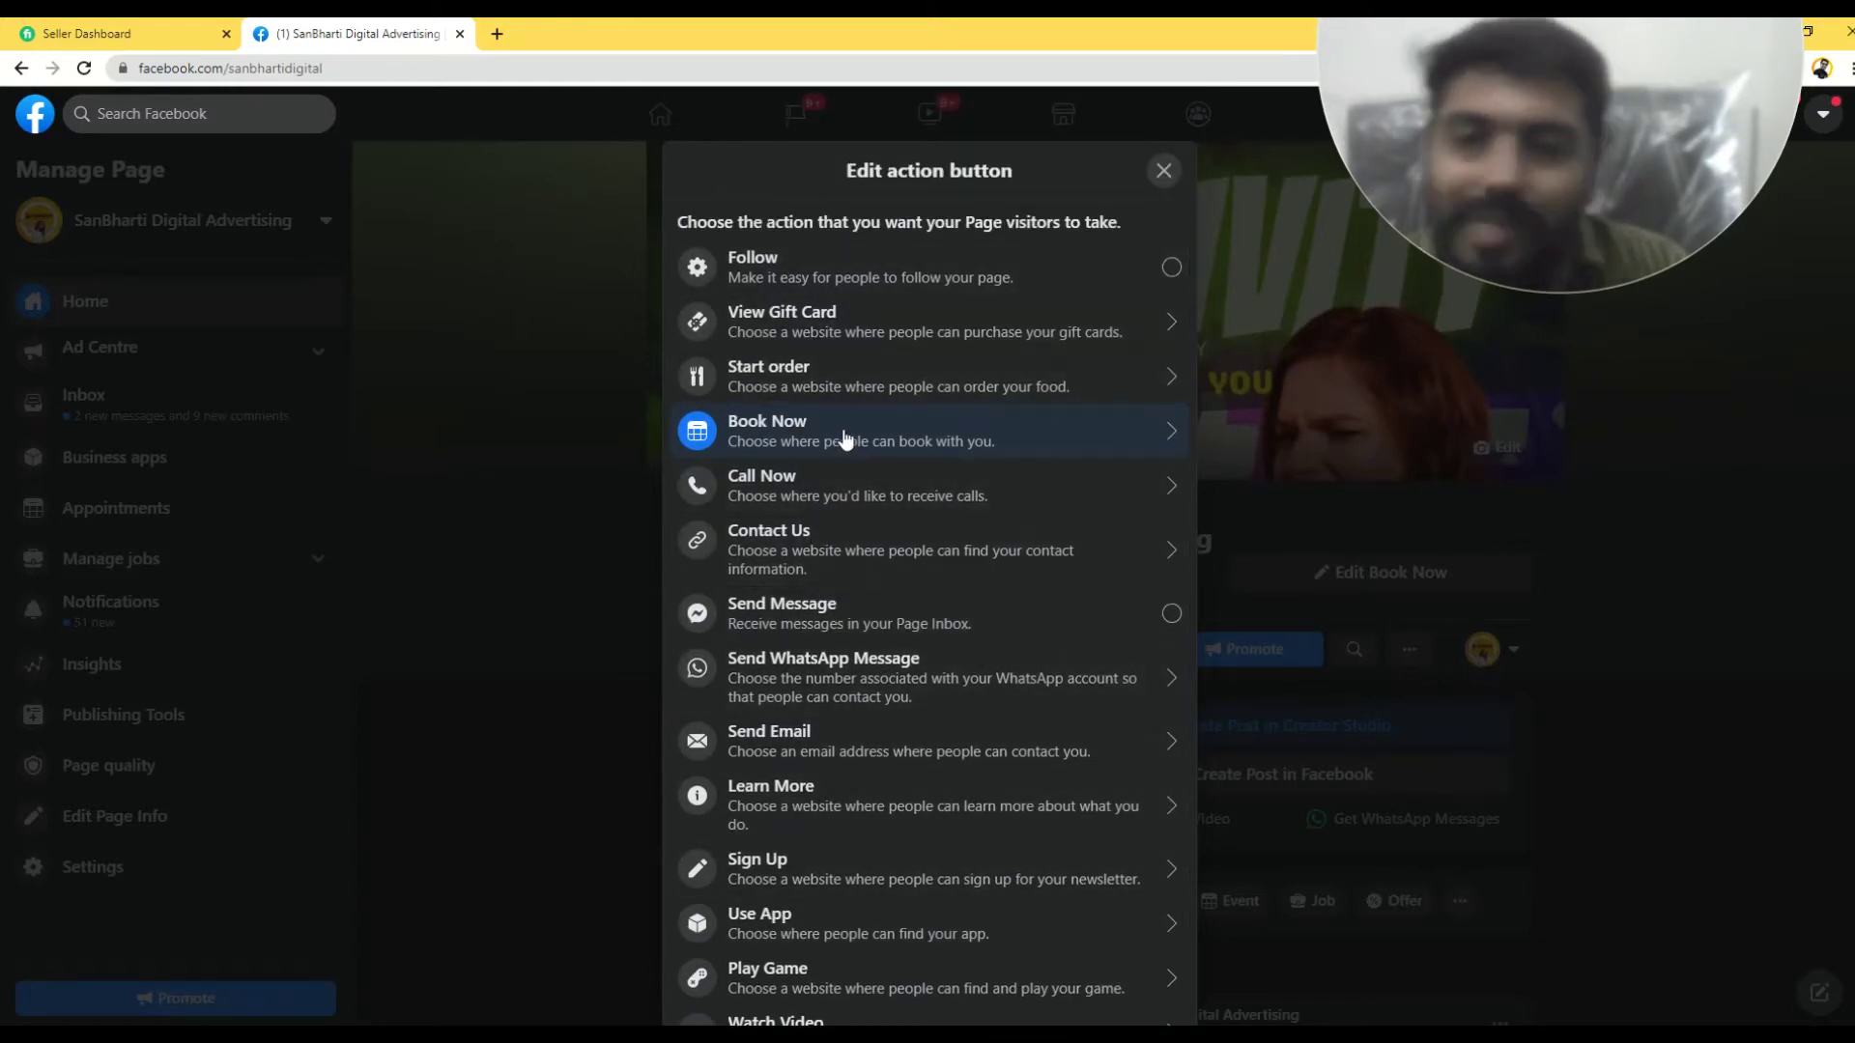
scroll(852, 626, "down", 2)
scroll(850, 579, "up", 2)
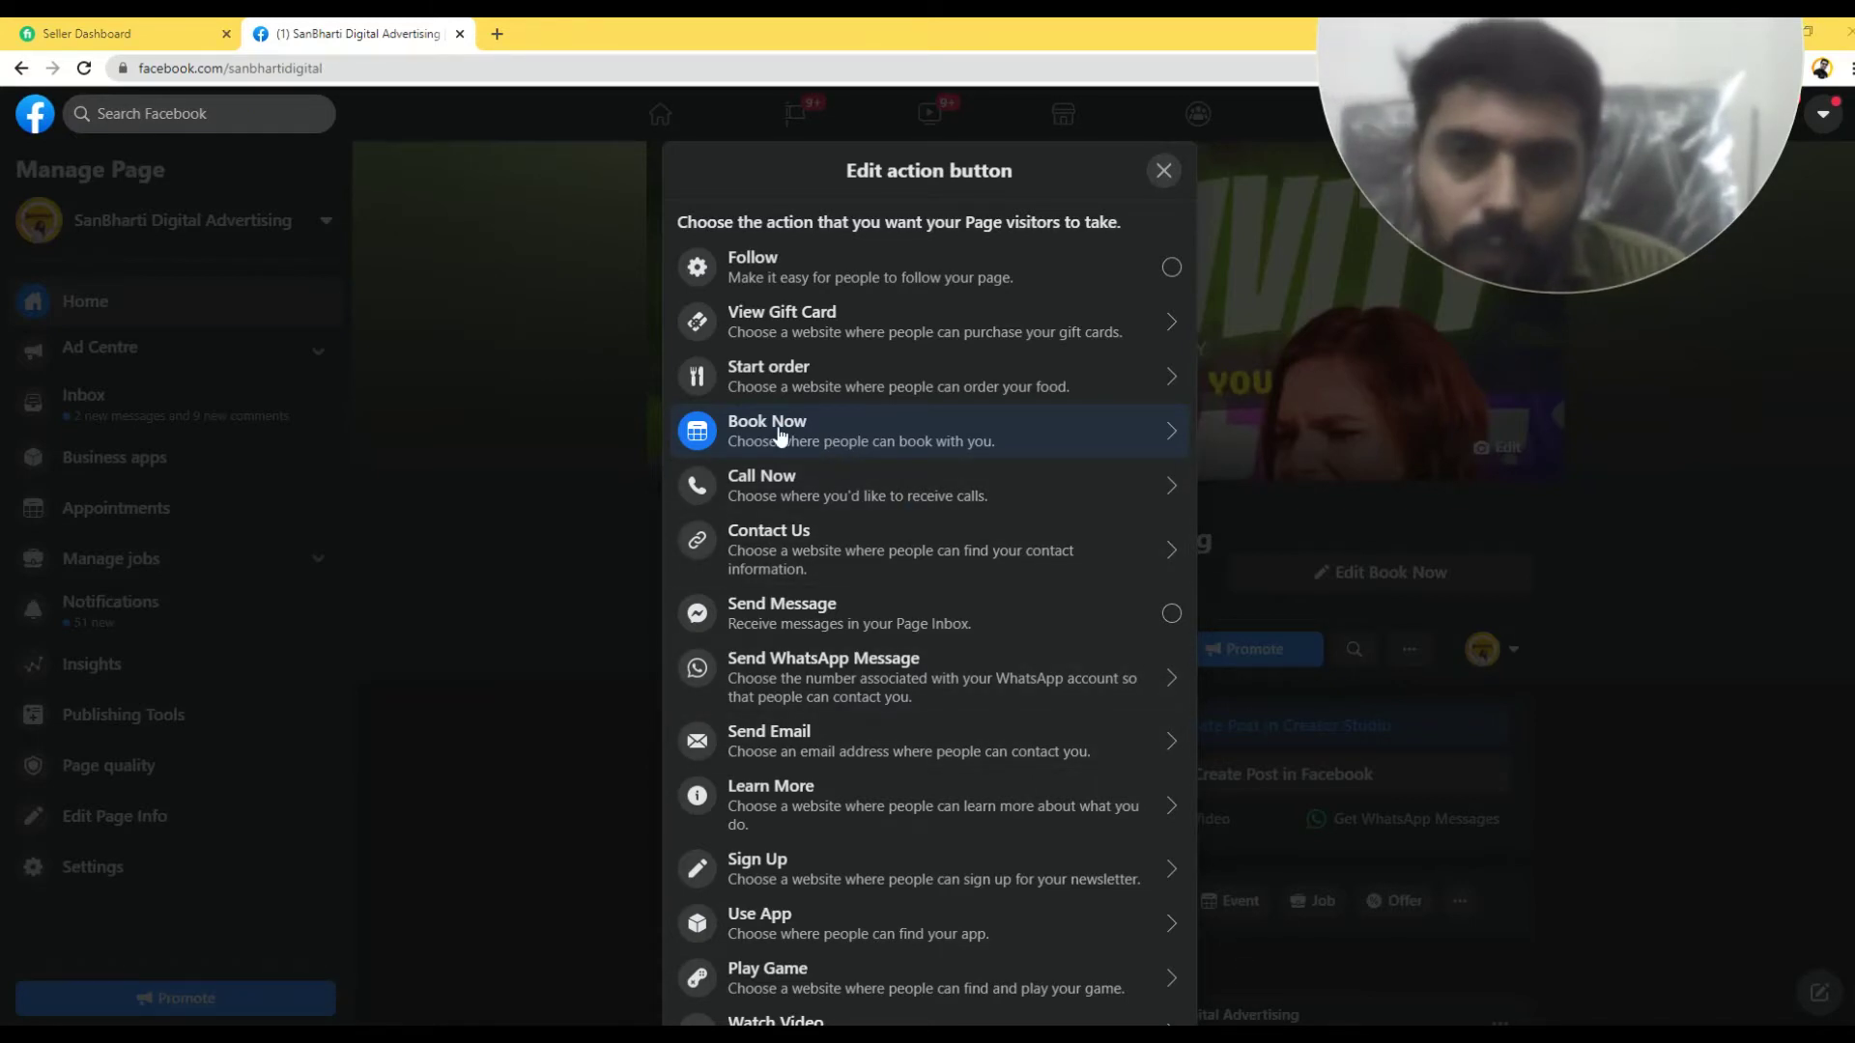
left_click(781, 435)
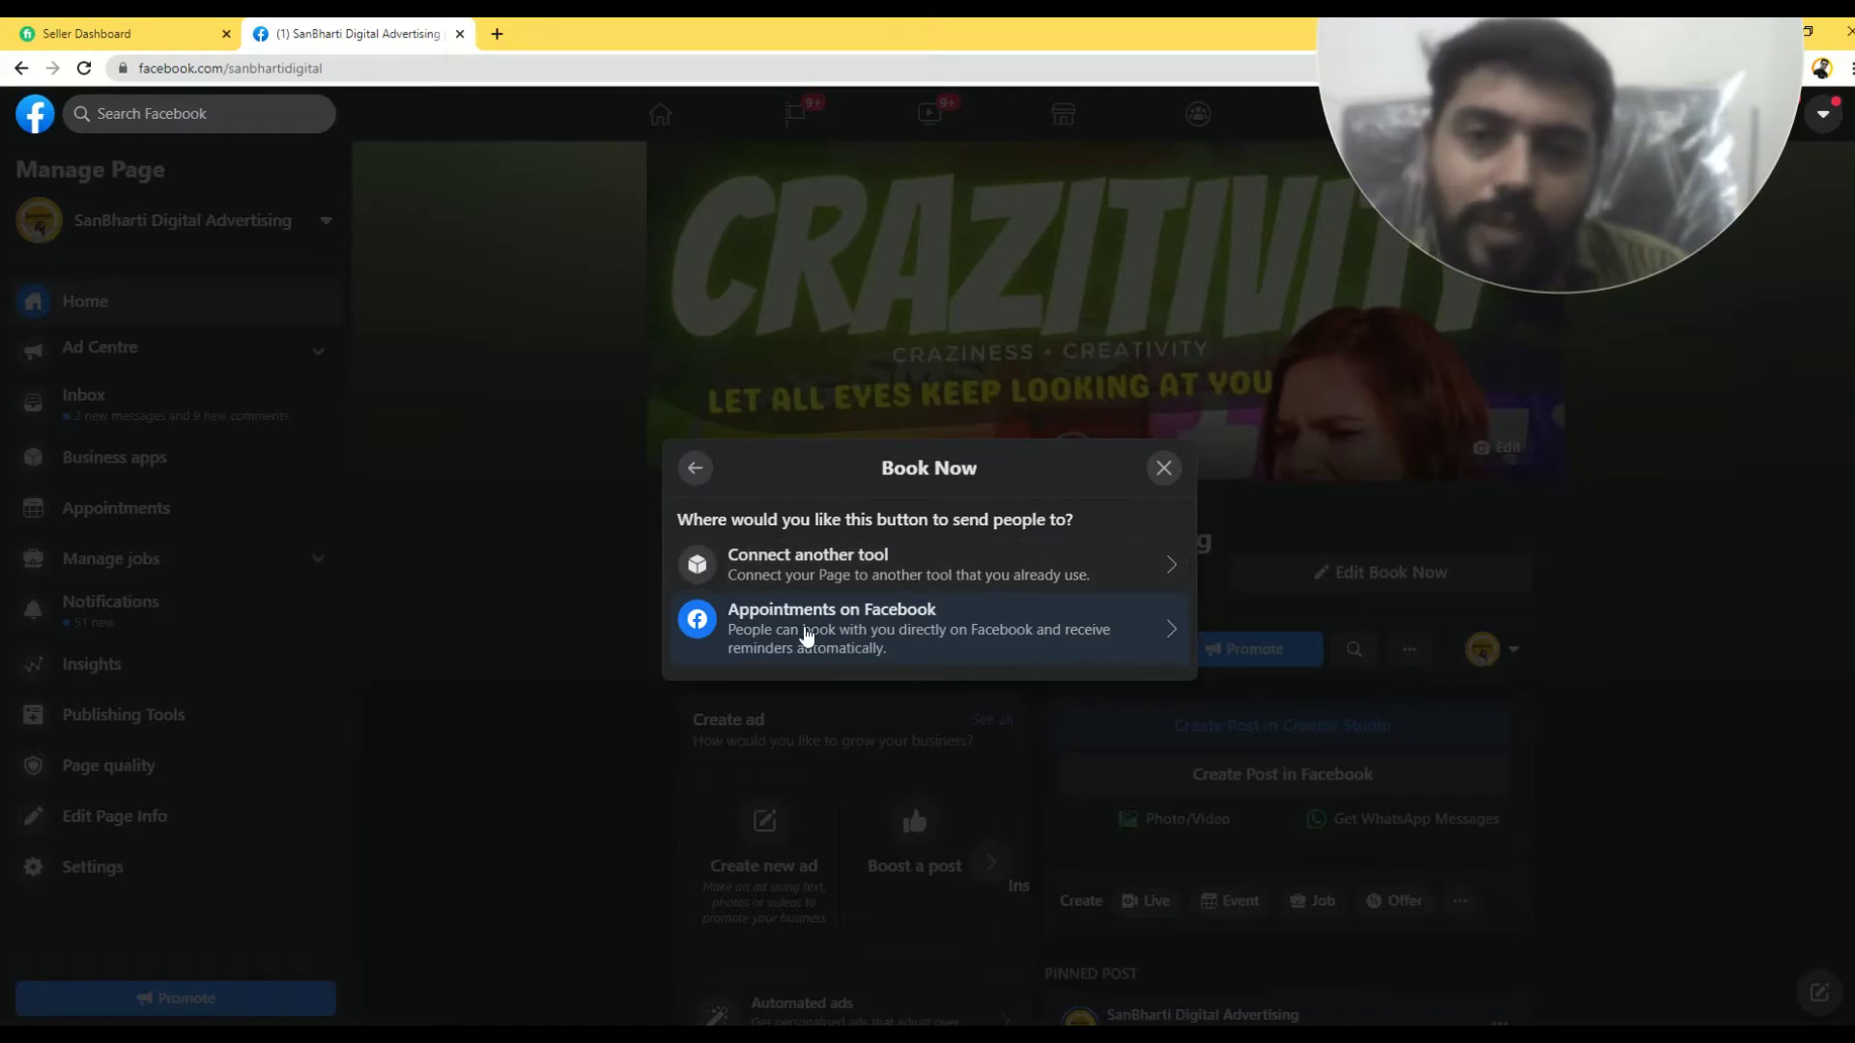
left_click(837, 564)
scroll(1010, 534, "down", 15)
scroll(1012, 537, "up", 15)
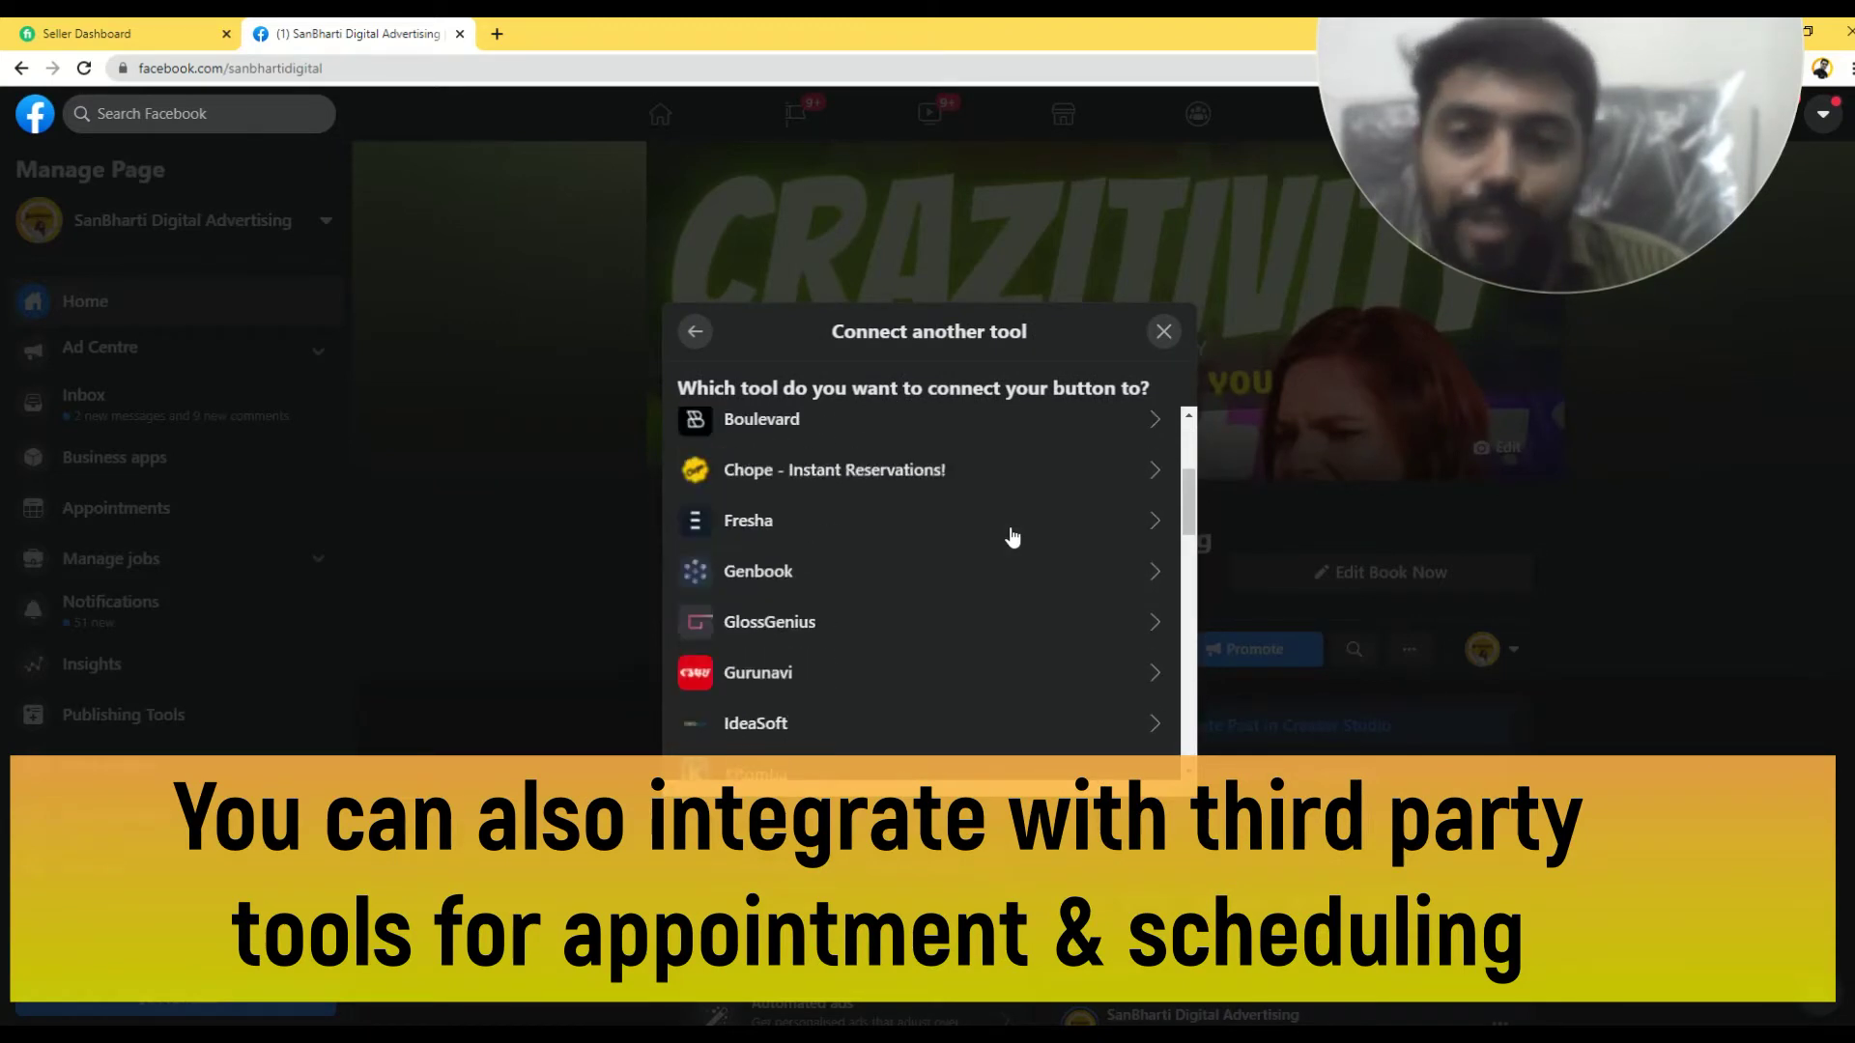
scroll(895, 596, "down", 13)
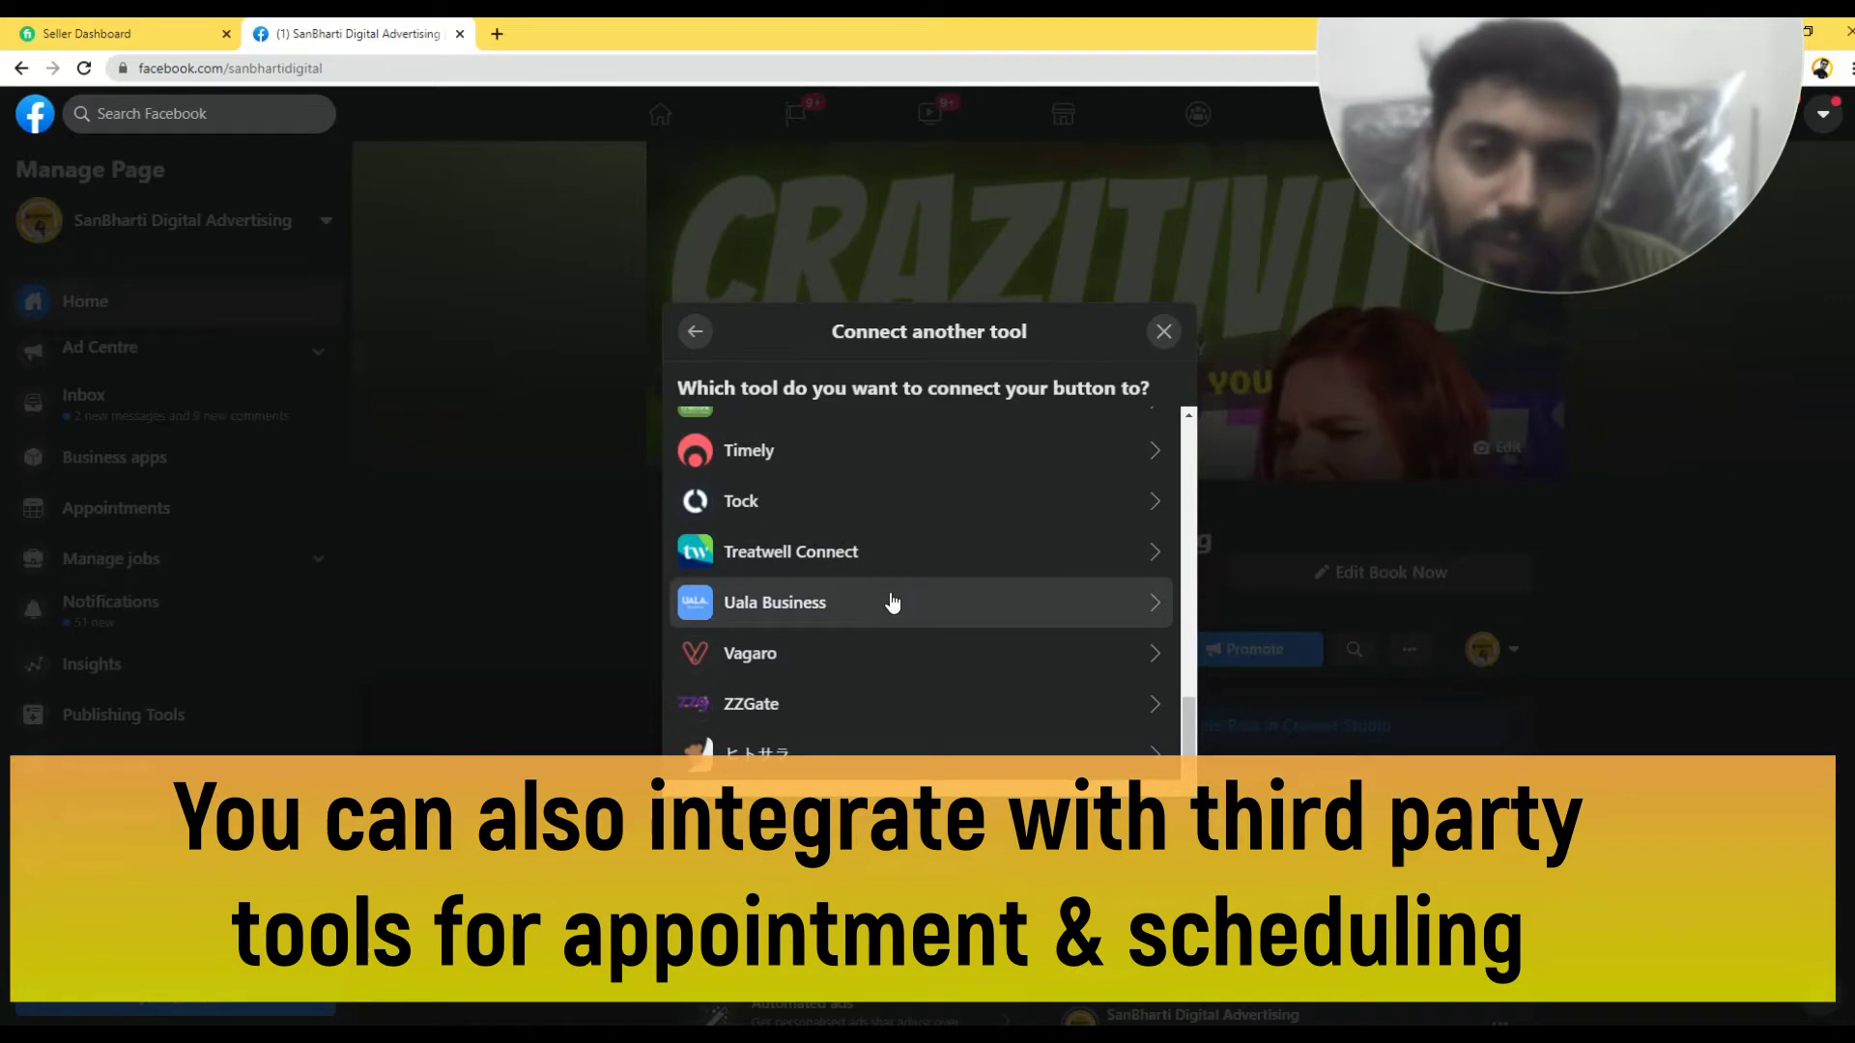
scroll(894, 598, "up", 10)
scroll(892, 603, "up", 4)
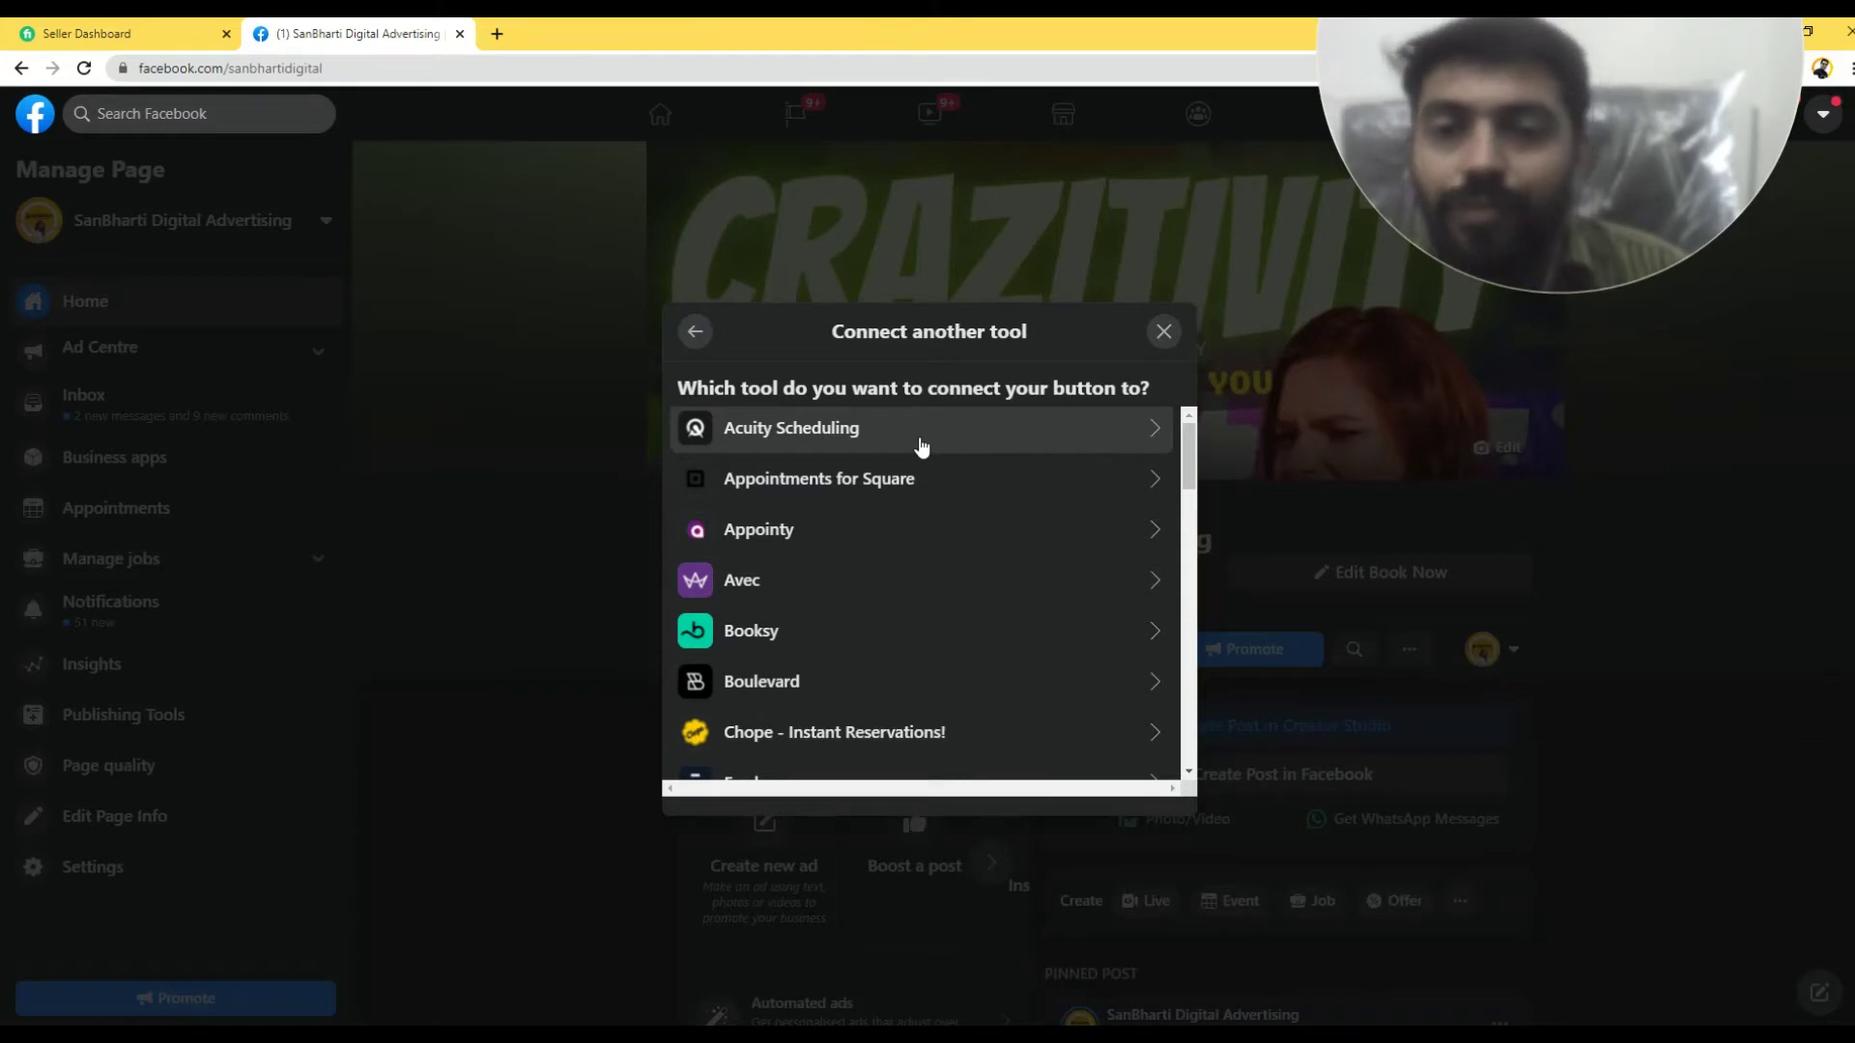
scroll(922, 446, "down", 15)
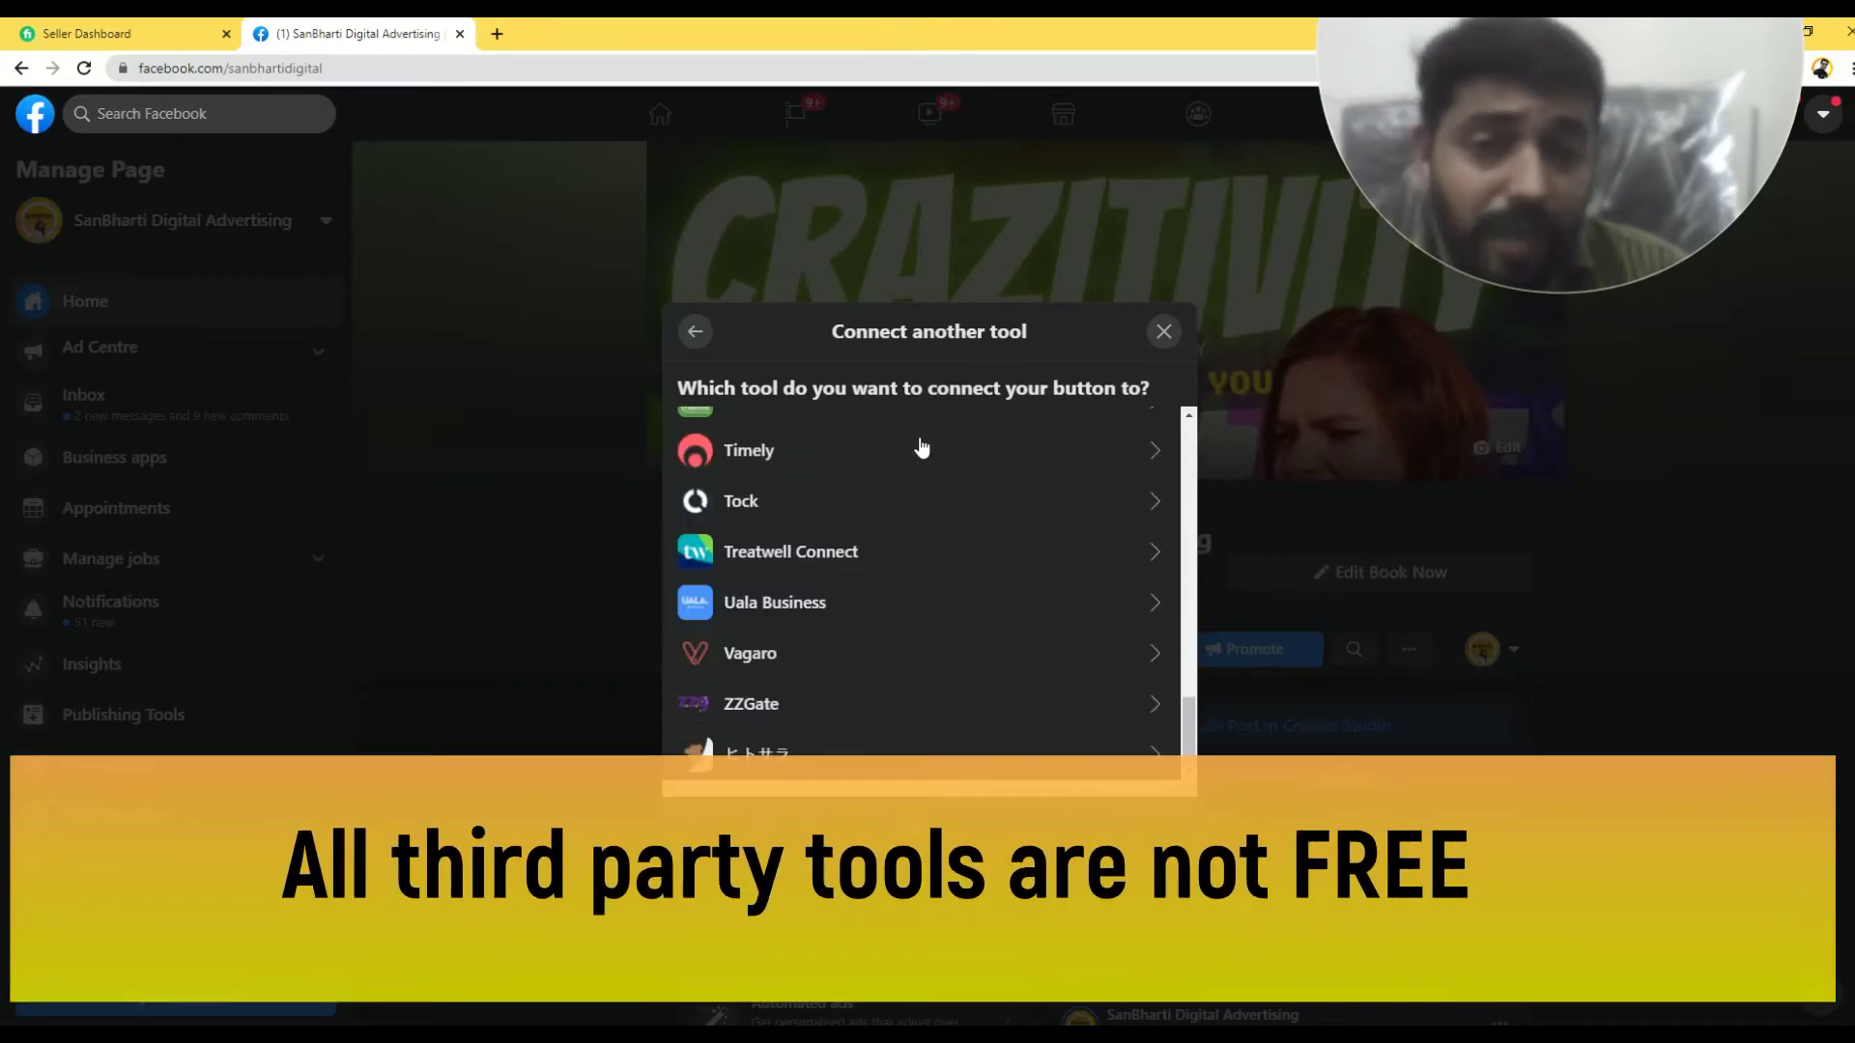
scroll(906, 538, "up", 15)
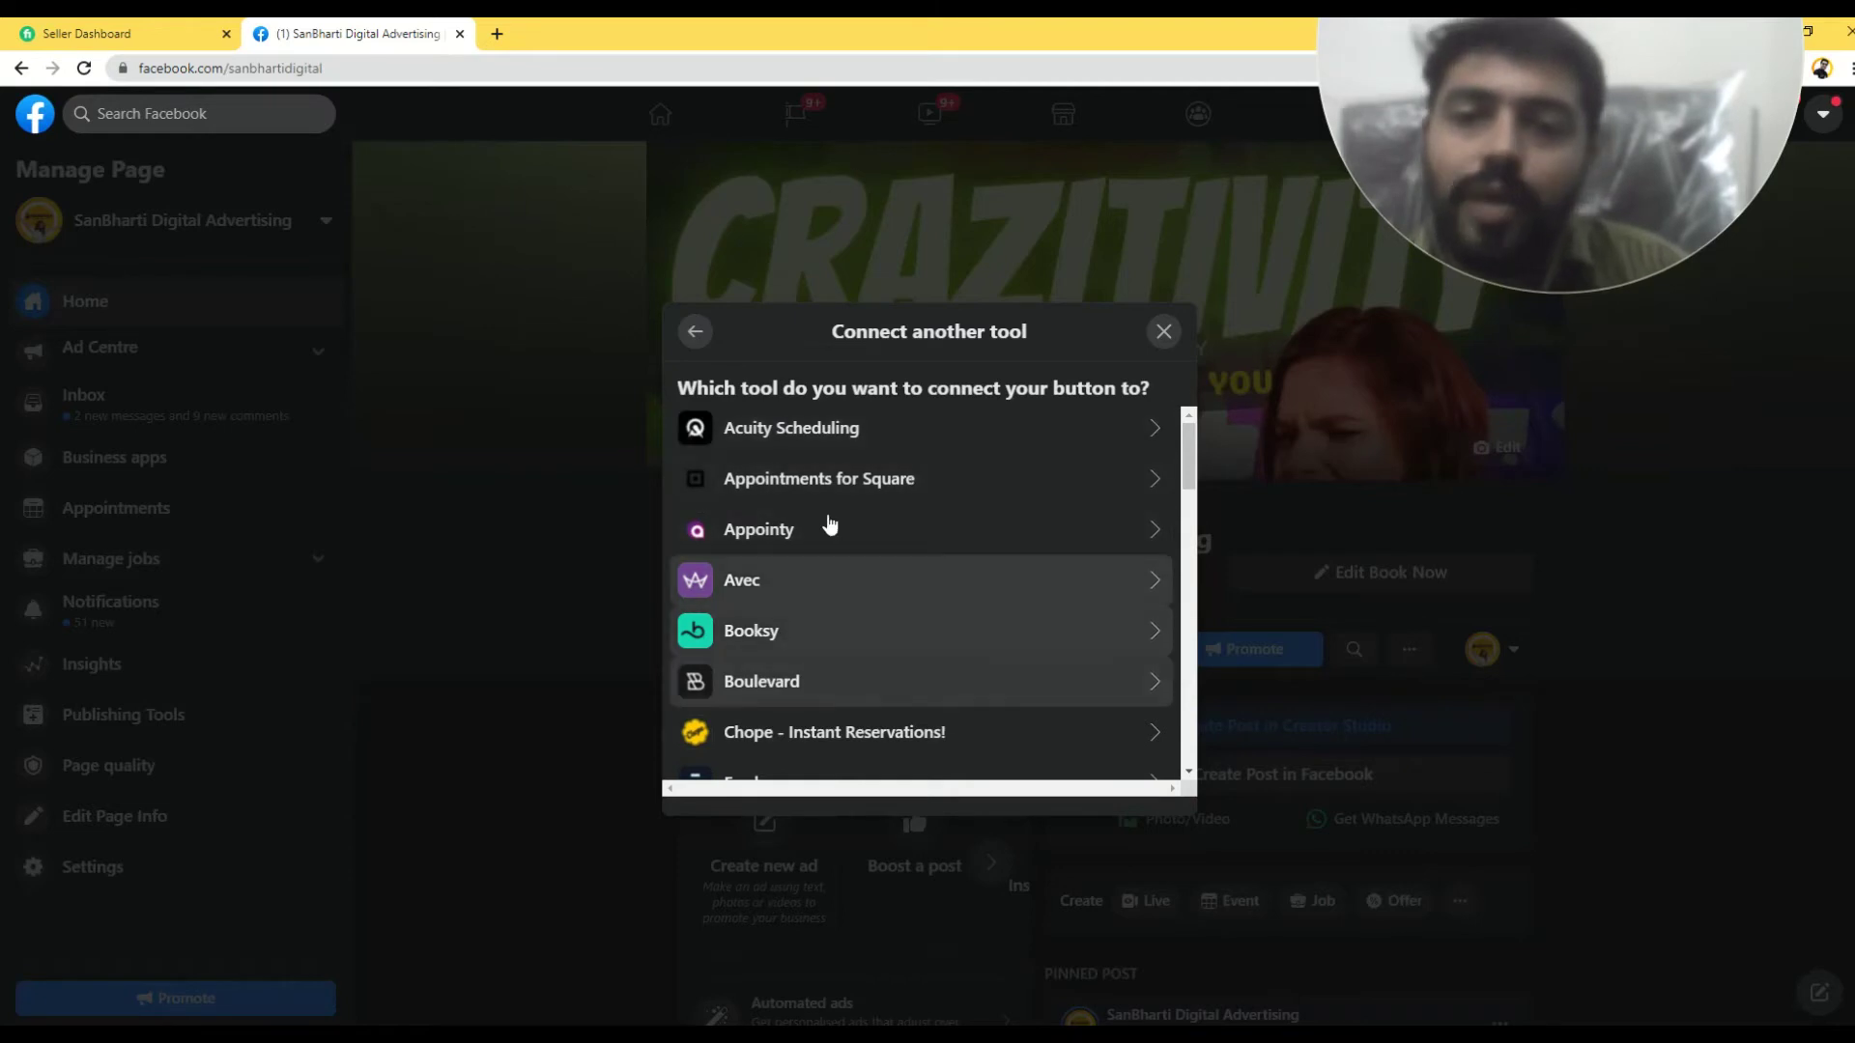
scroll(821, 579, "down", 15)
scroll(822, 602, "up", 15)
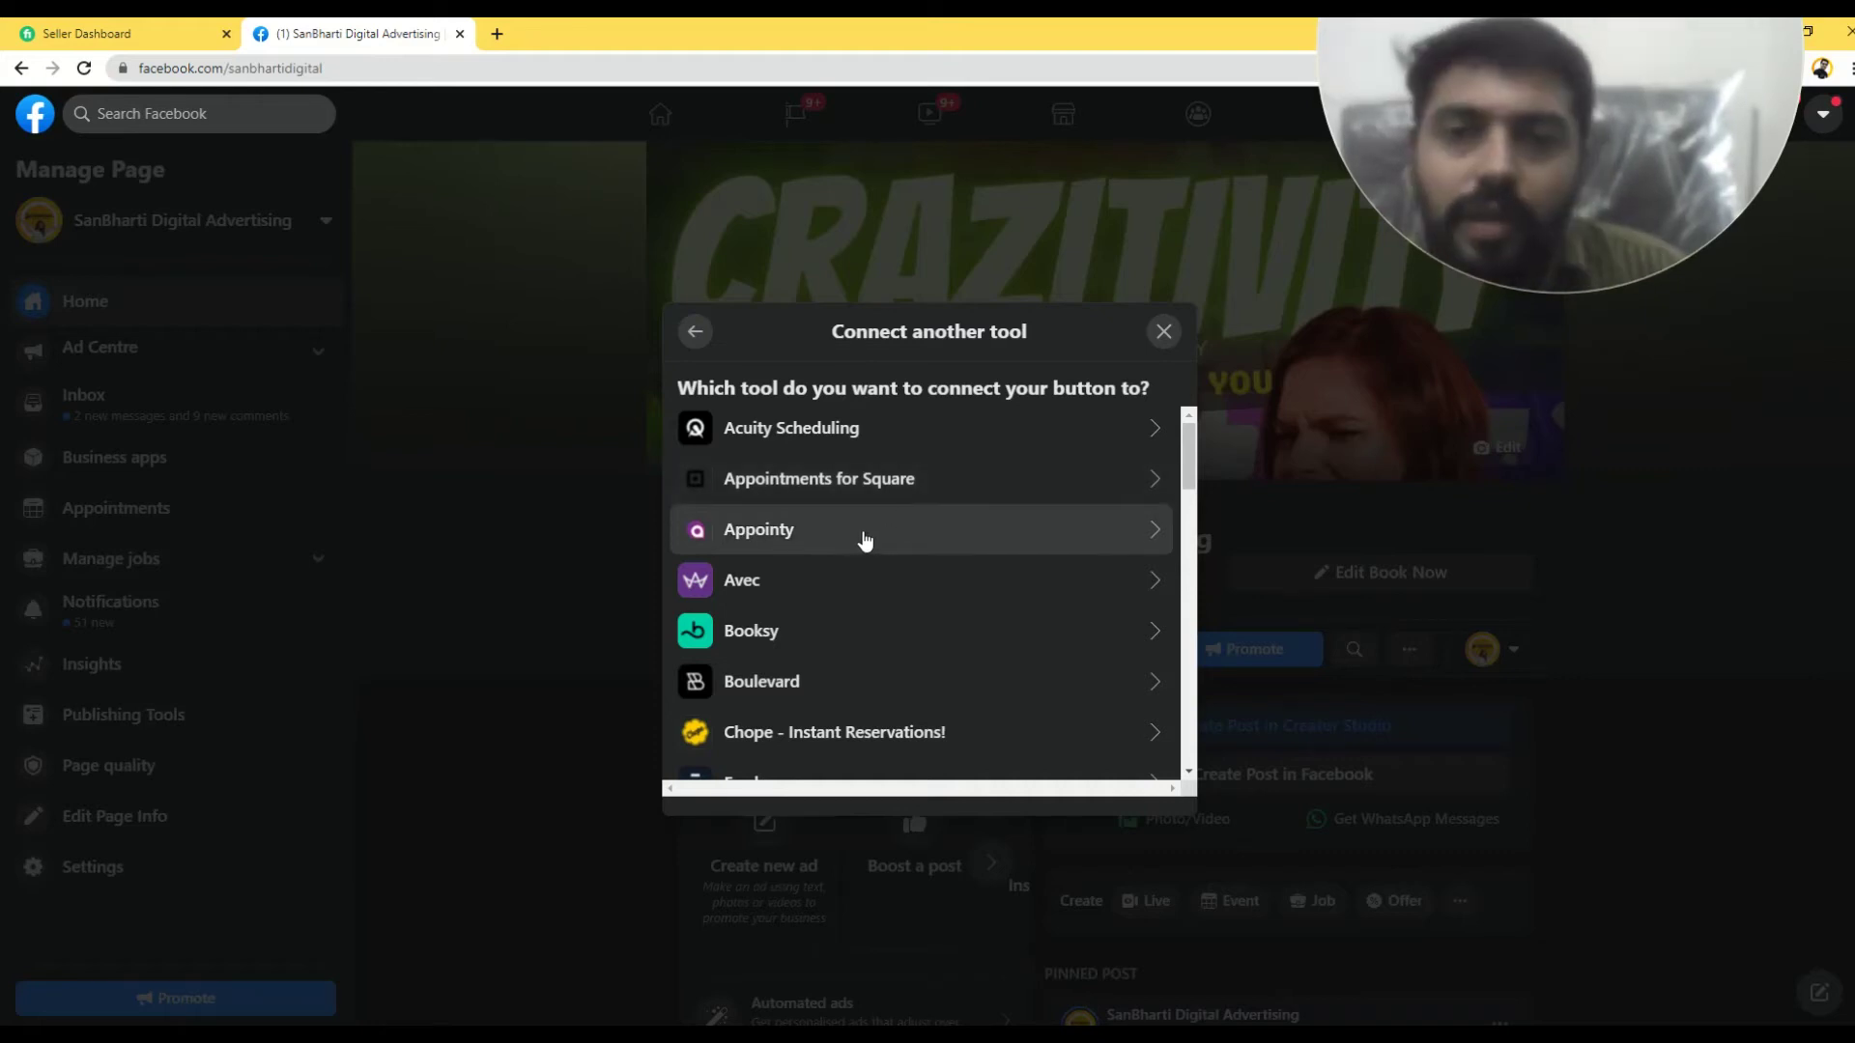
left_click(694, 334)
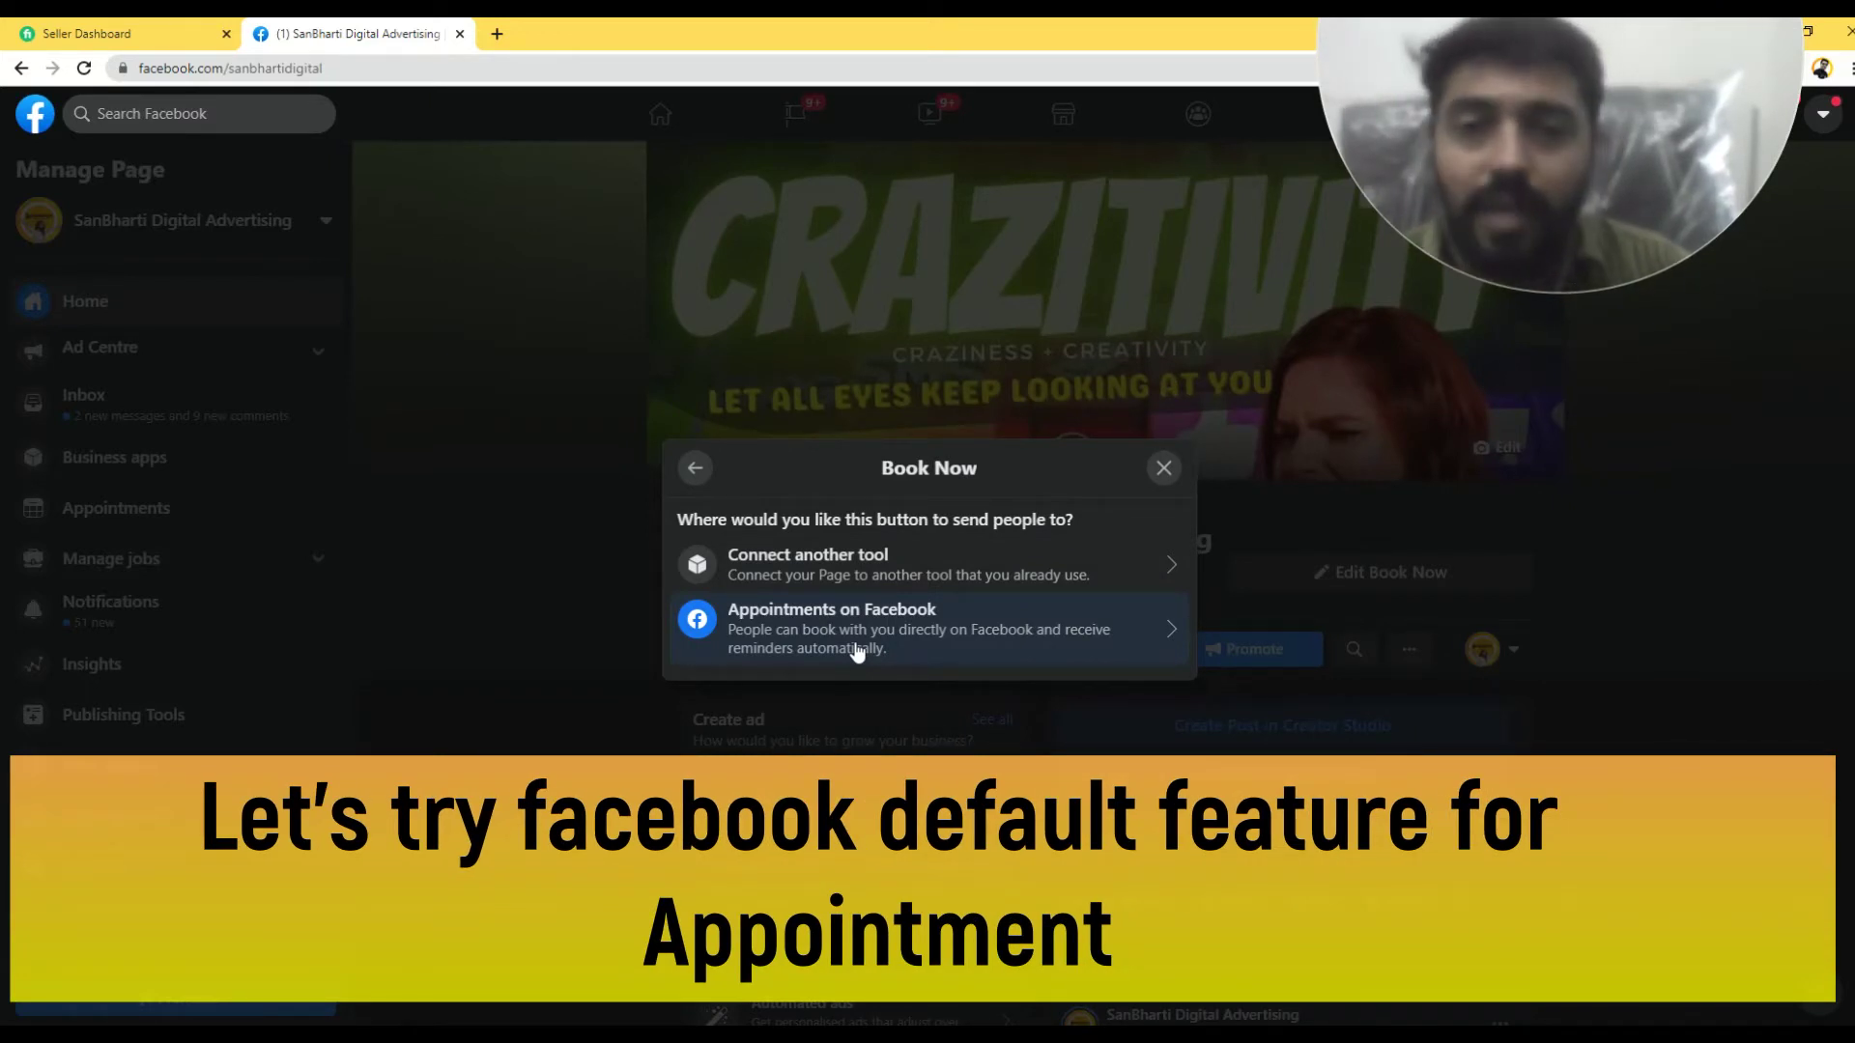
- Preview Appointments on Facebook setup, back out and close it, then scroll to the office hours
left_click(856, 649)
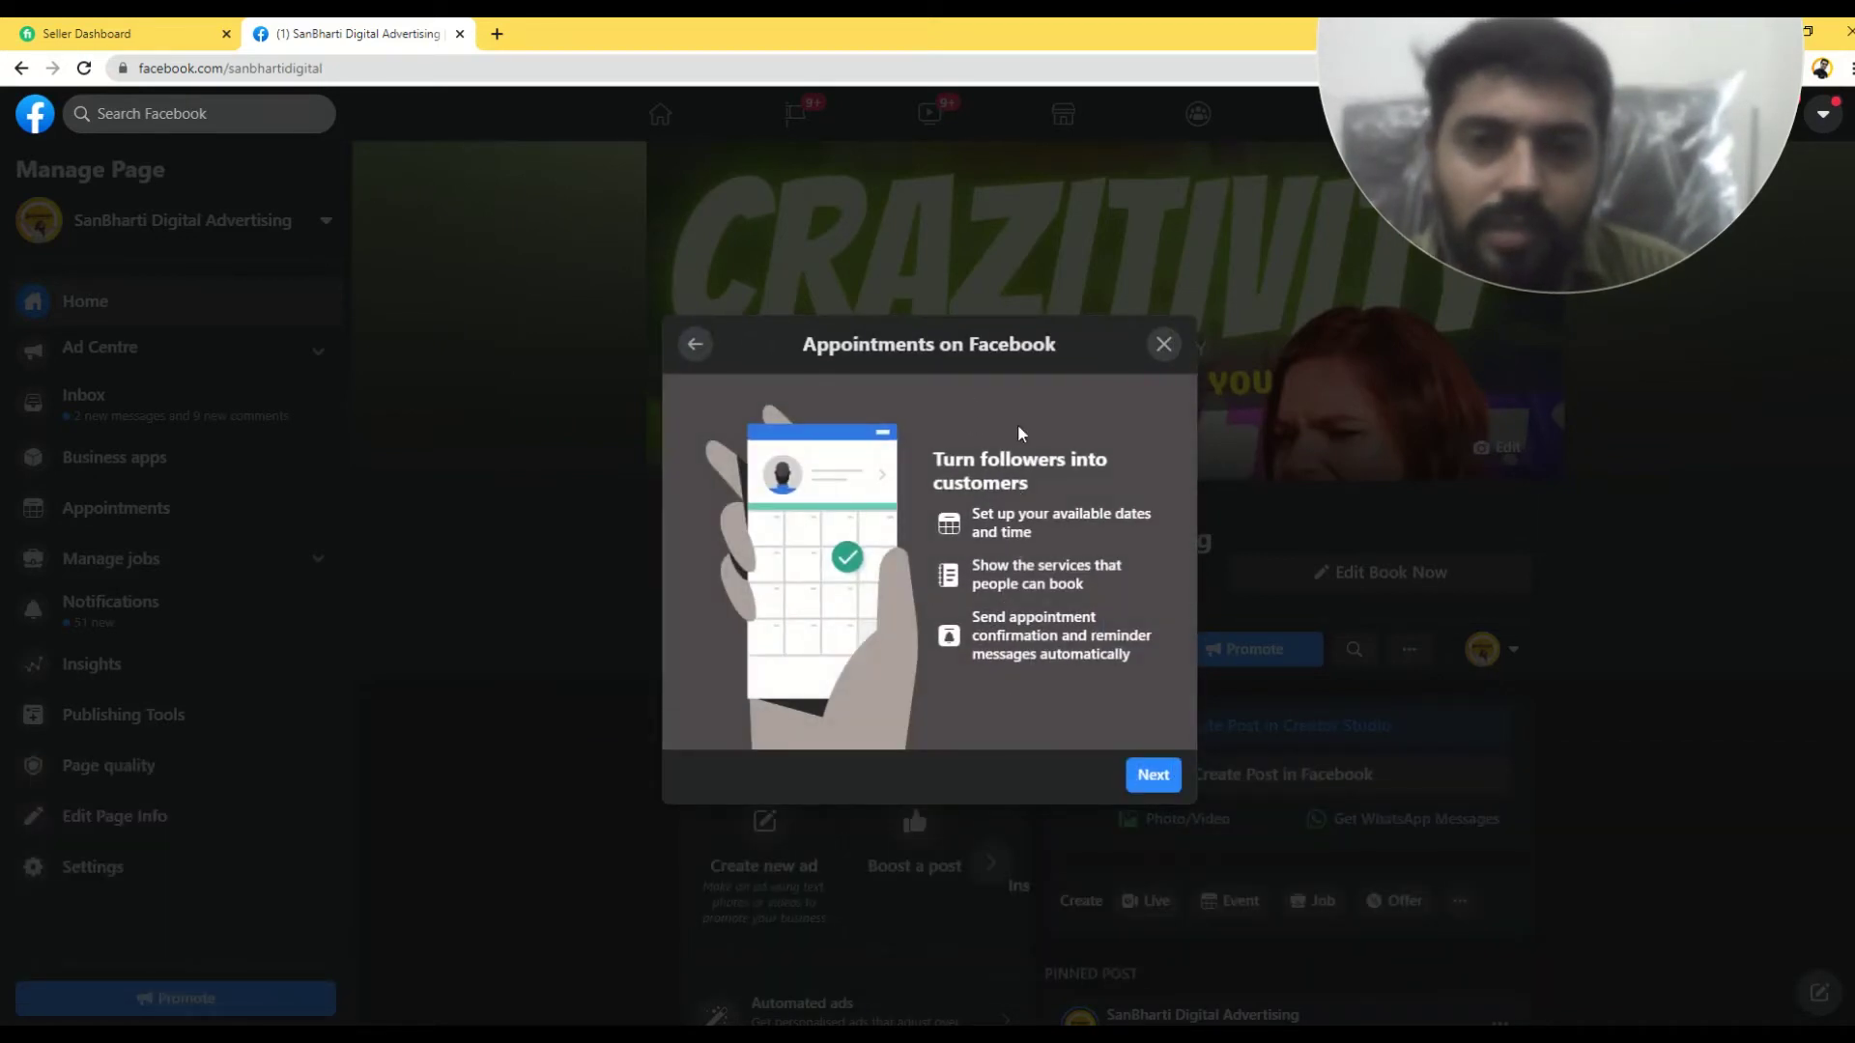
left_click(1151, 779)
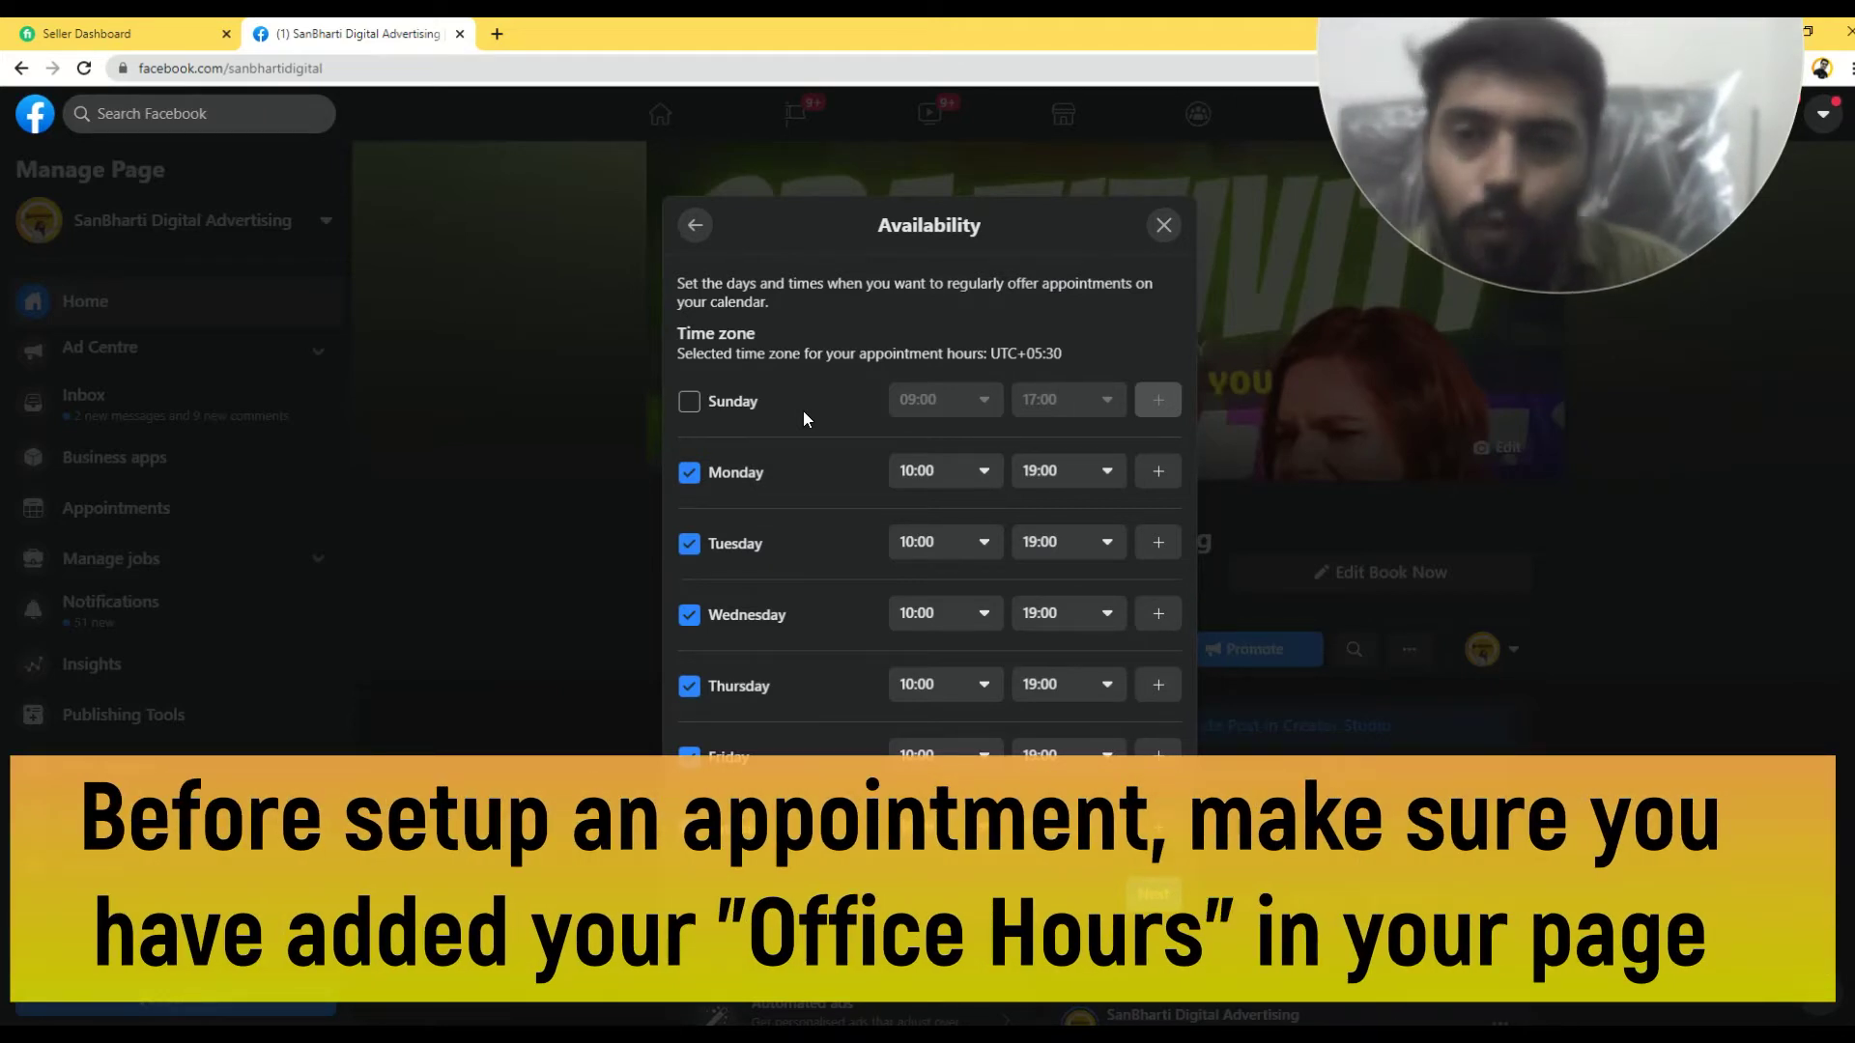
left_click(692, 228)
left_click(1165, 346)
scroll(448, 497, "down", 10)
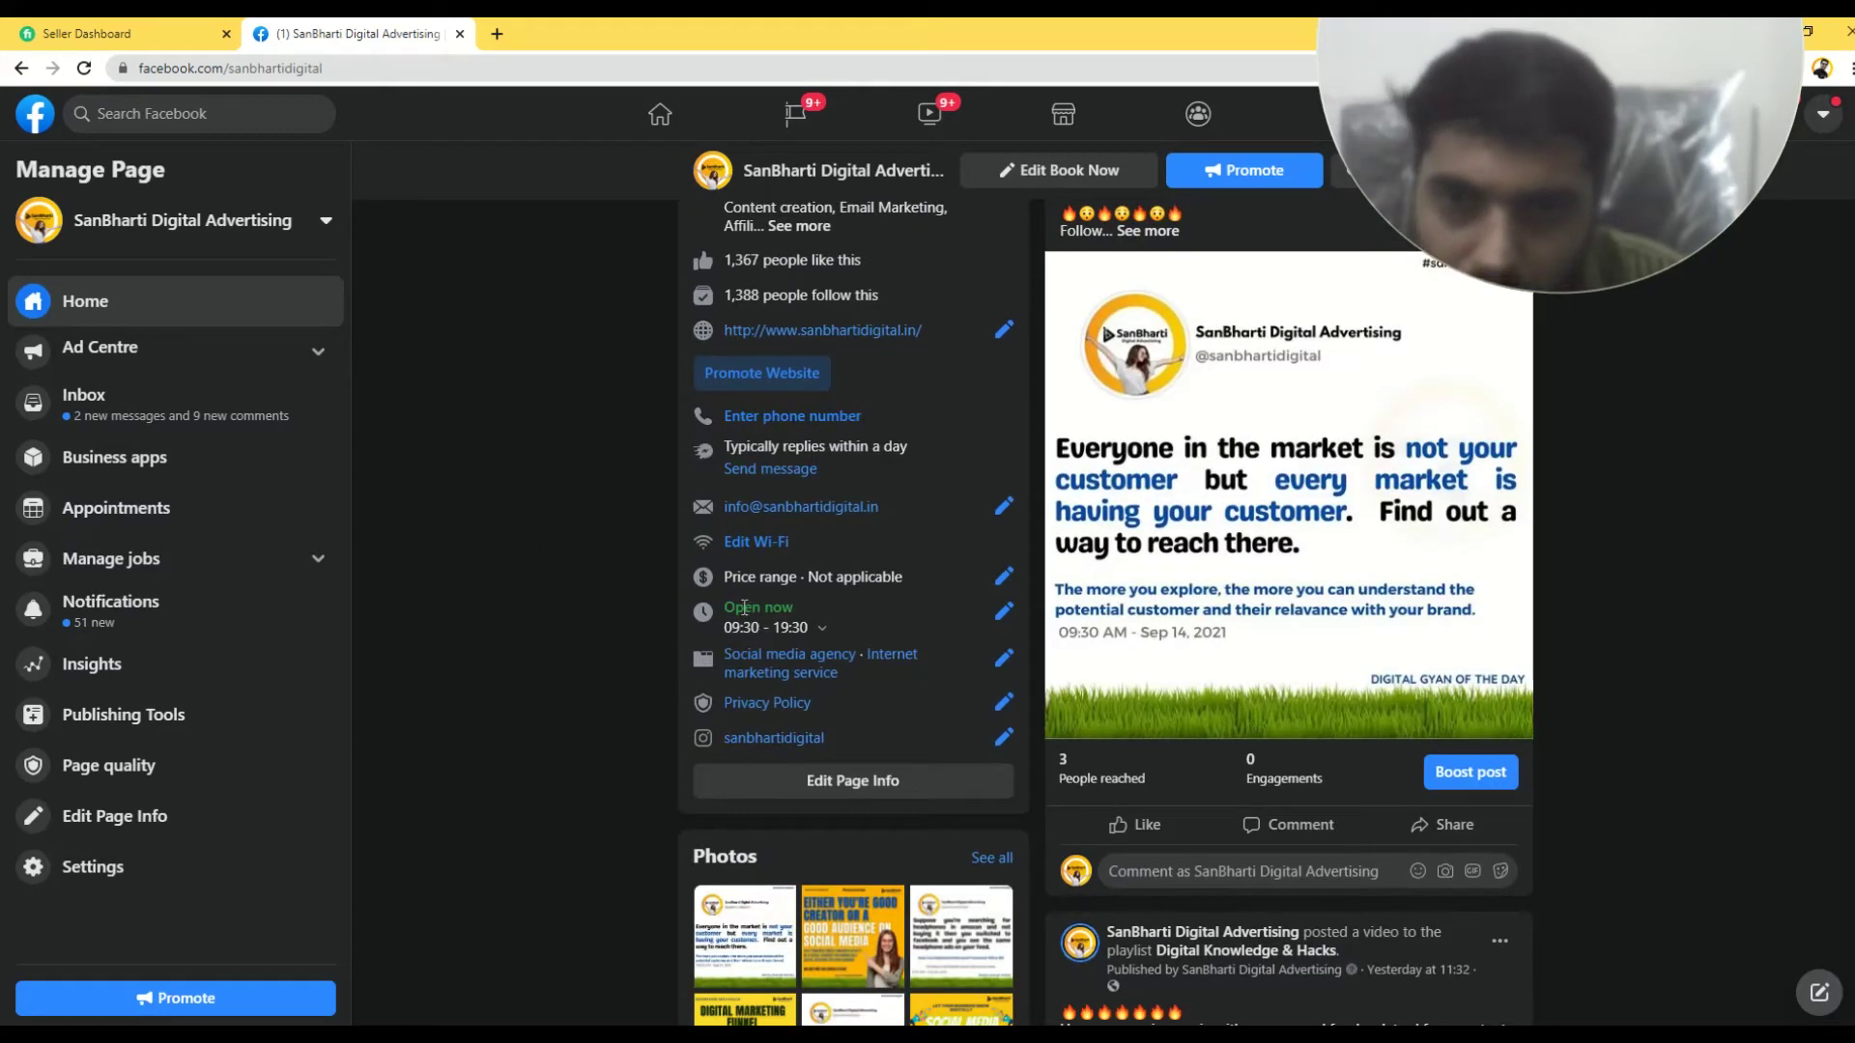
- Check the opening hours (Mon–Fri 09:30–19:30, Sat 10:00–19:30), close unchanged, and return to the top
left_click(1003, 610)
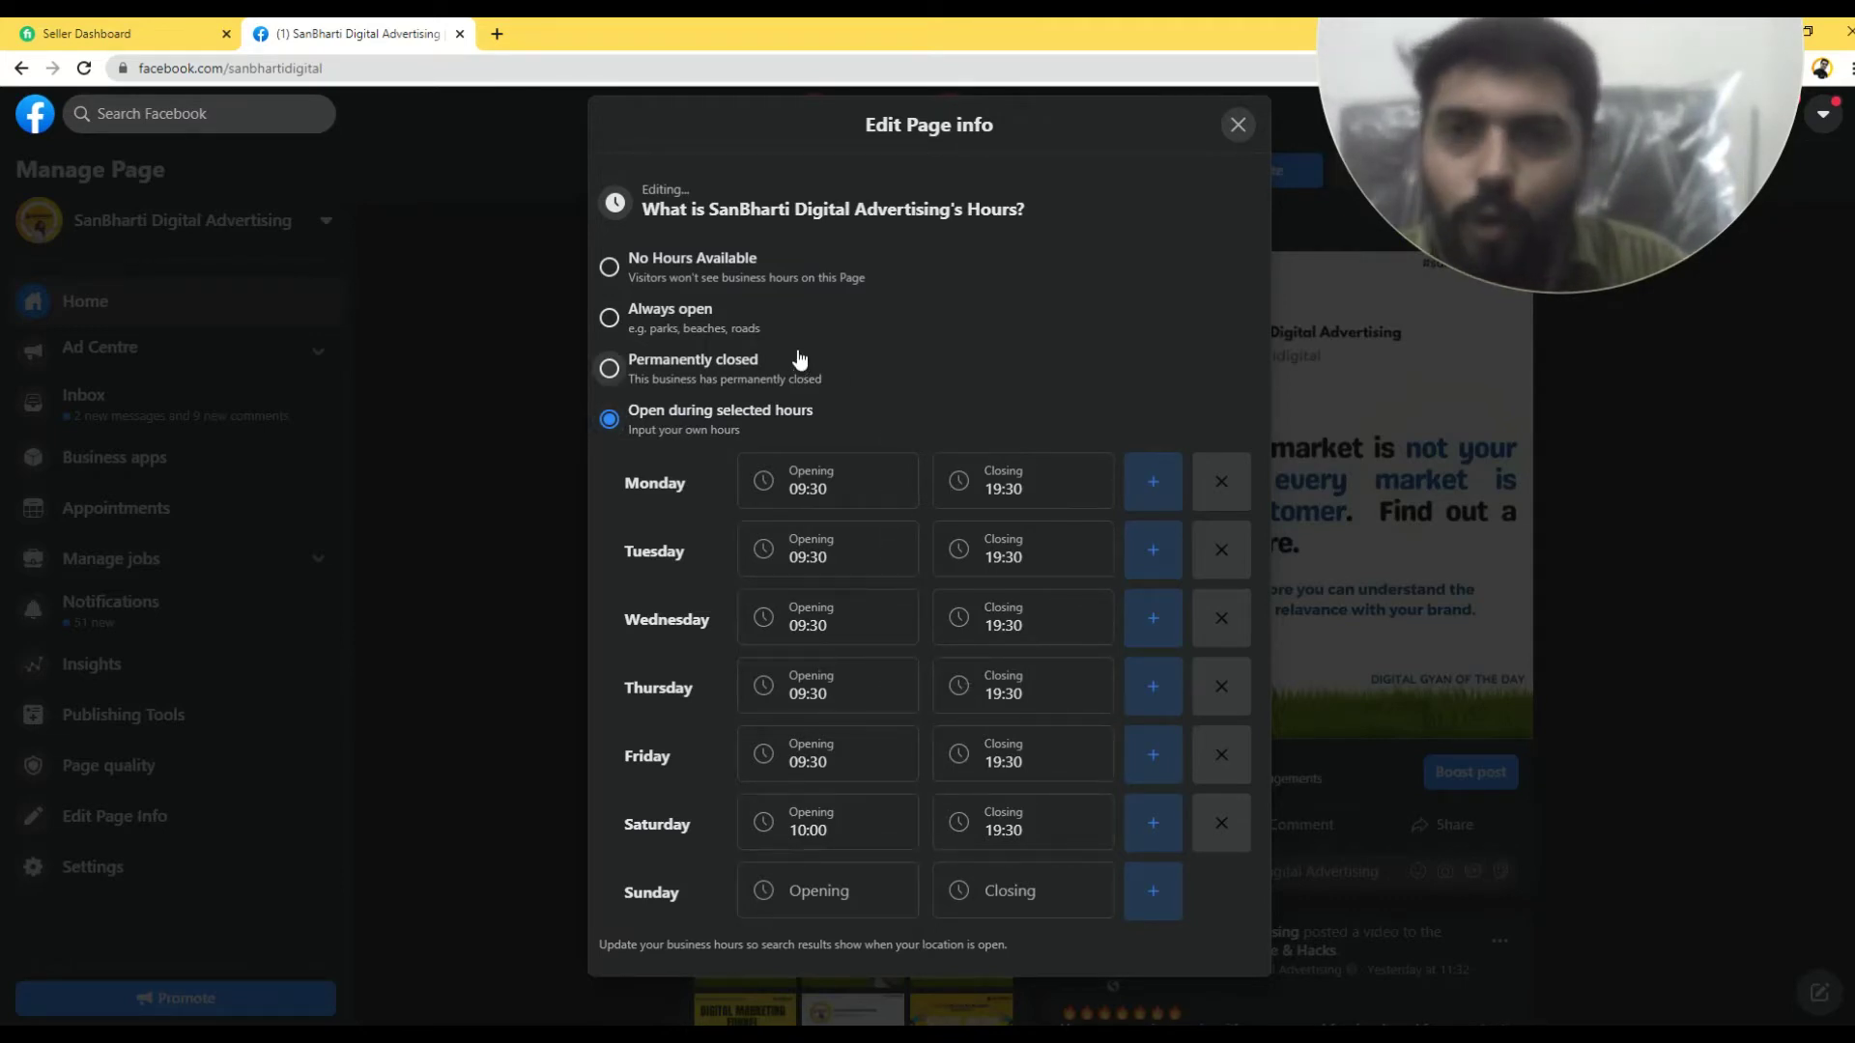
left_click(1237, 126)
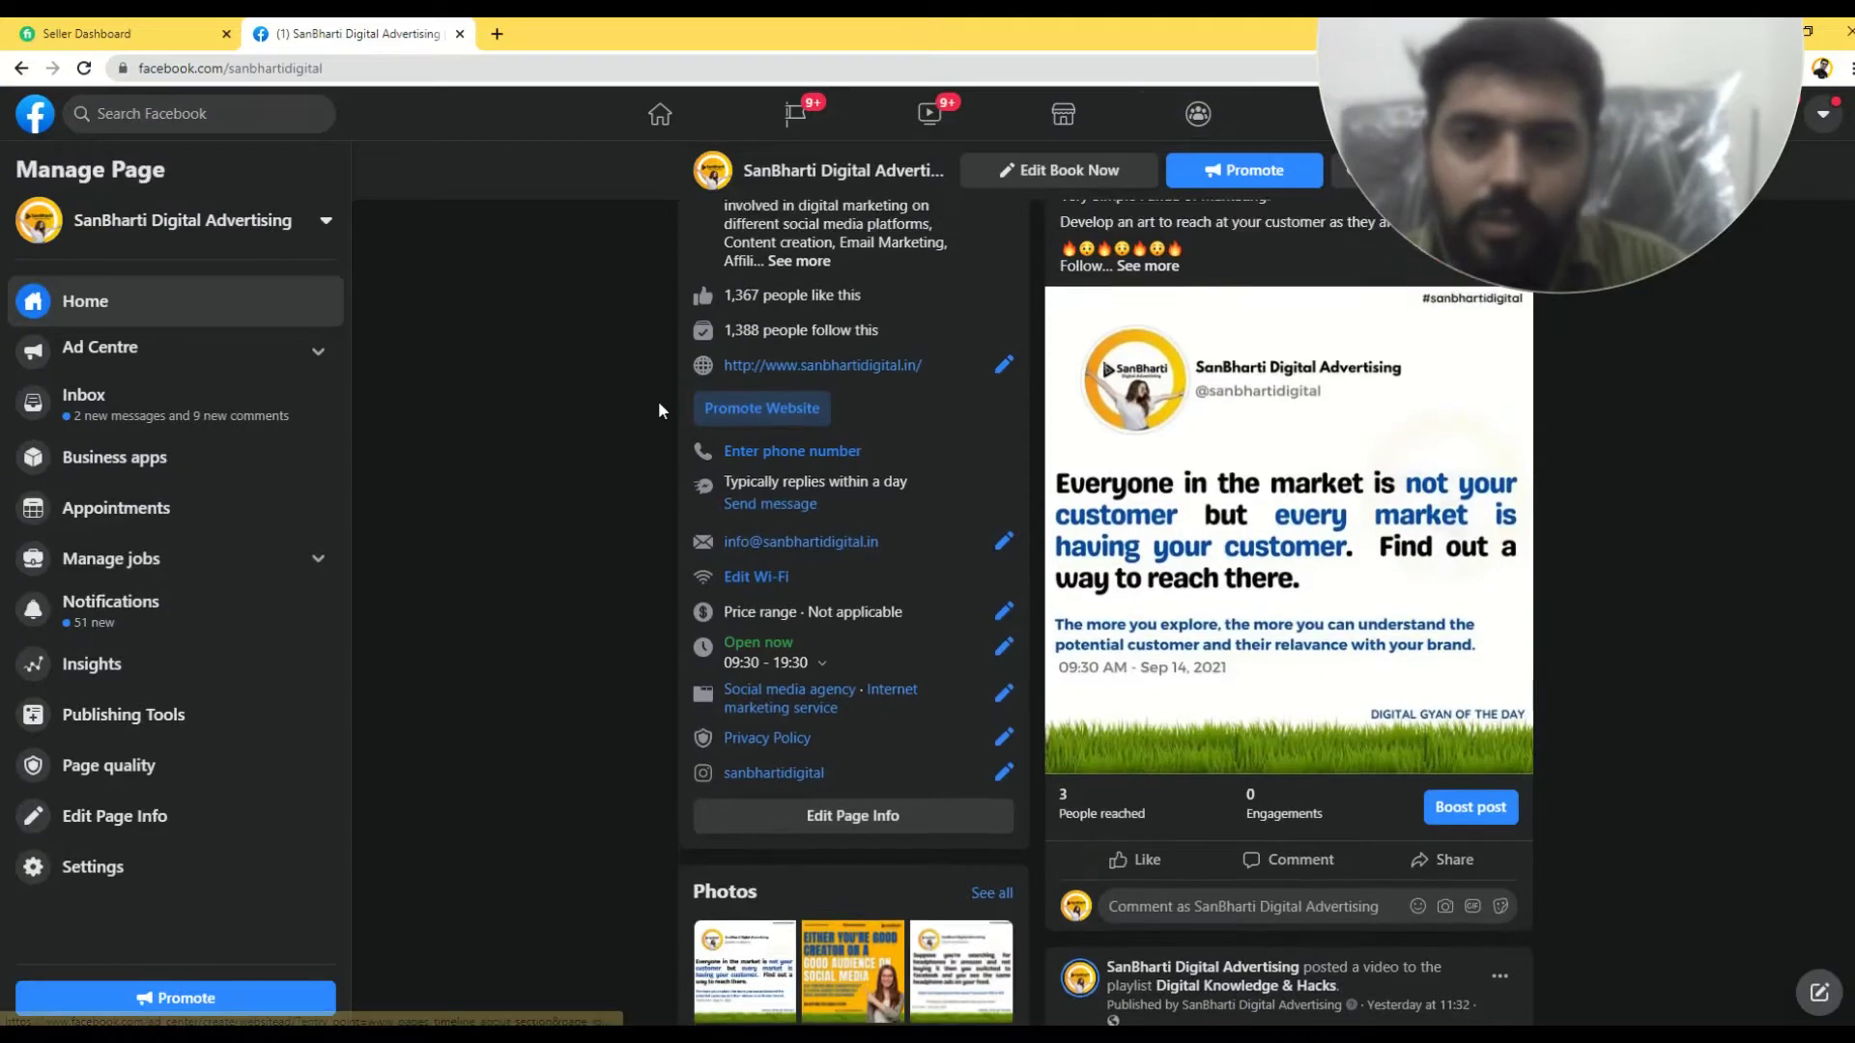
scroll(658, 400, "up", 10)
- Set Book Now to use Appointments on Facebook and reach the availability step
left_click(1427, 577)
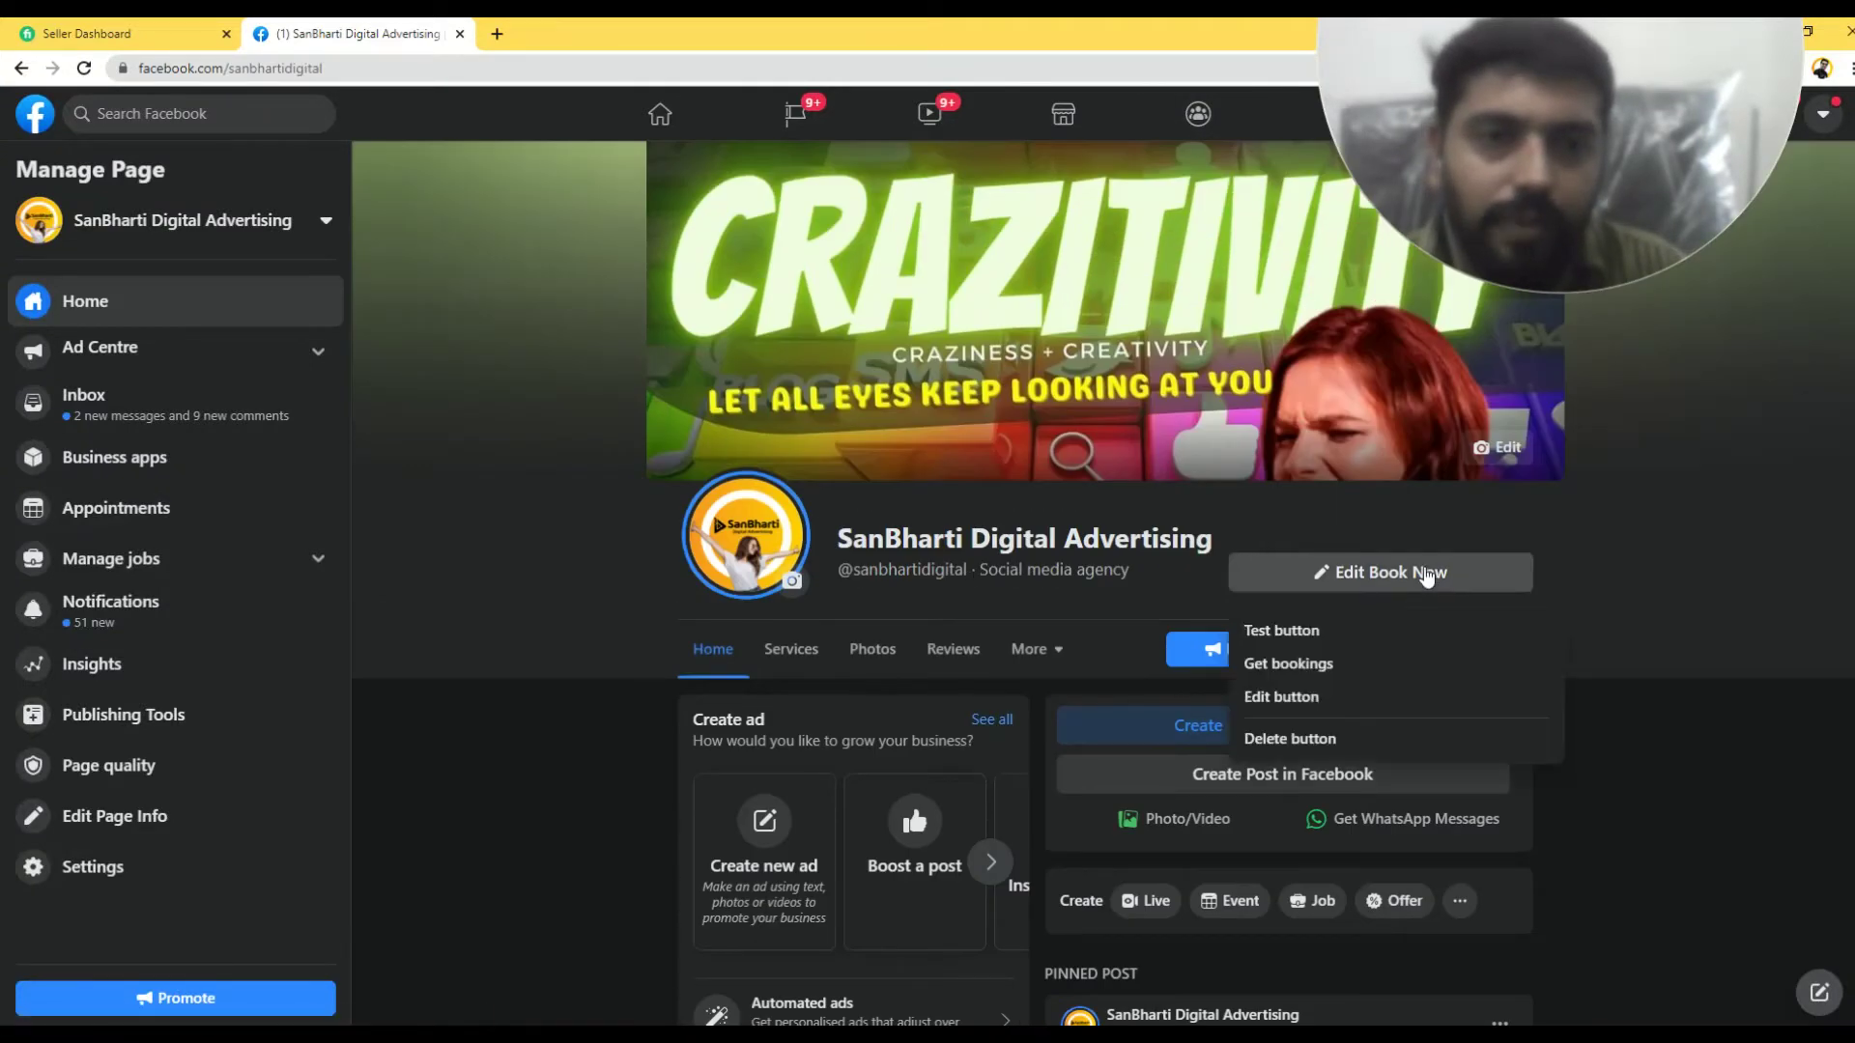
left_click(1337, 697)
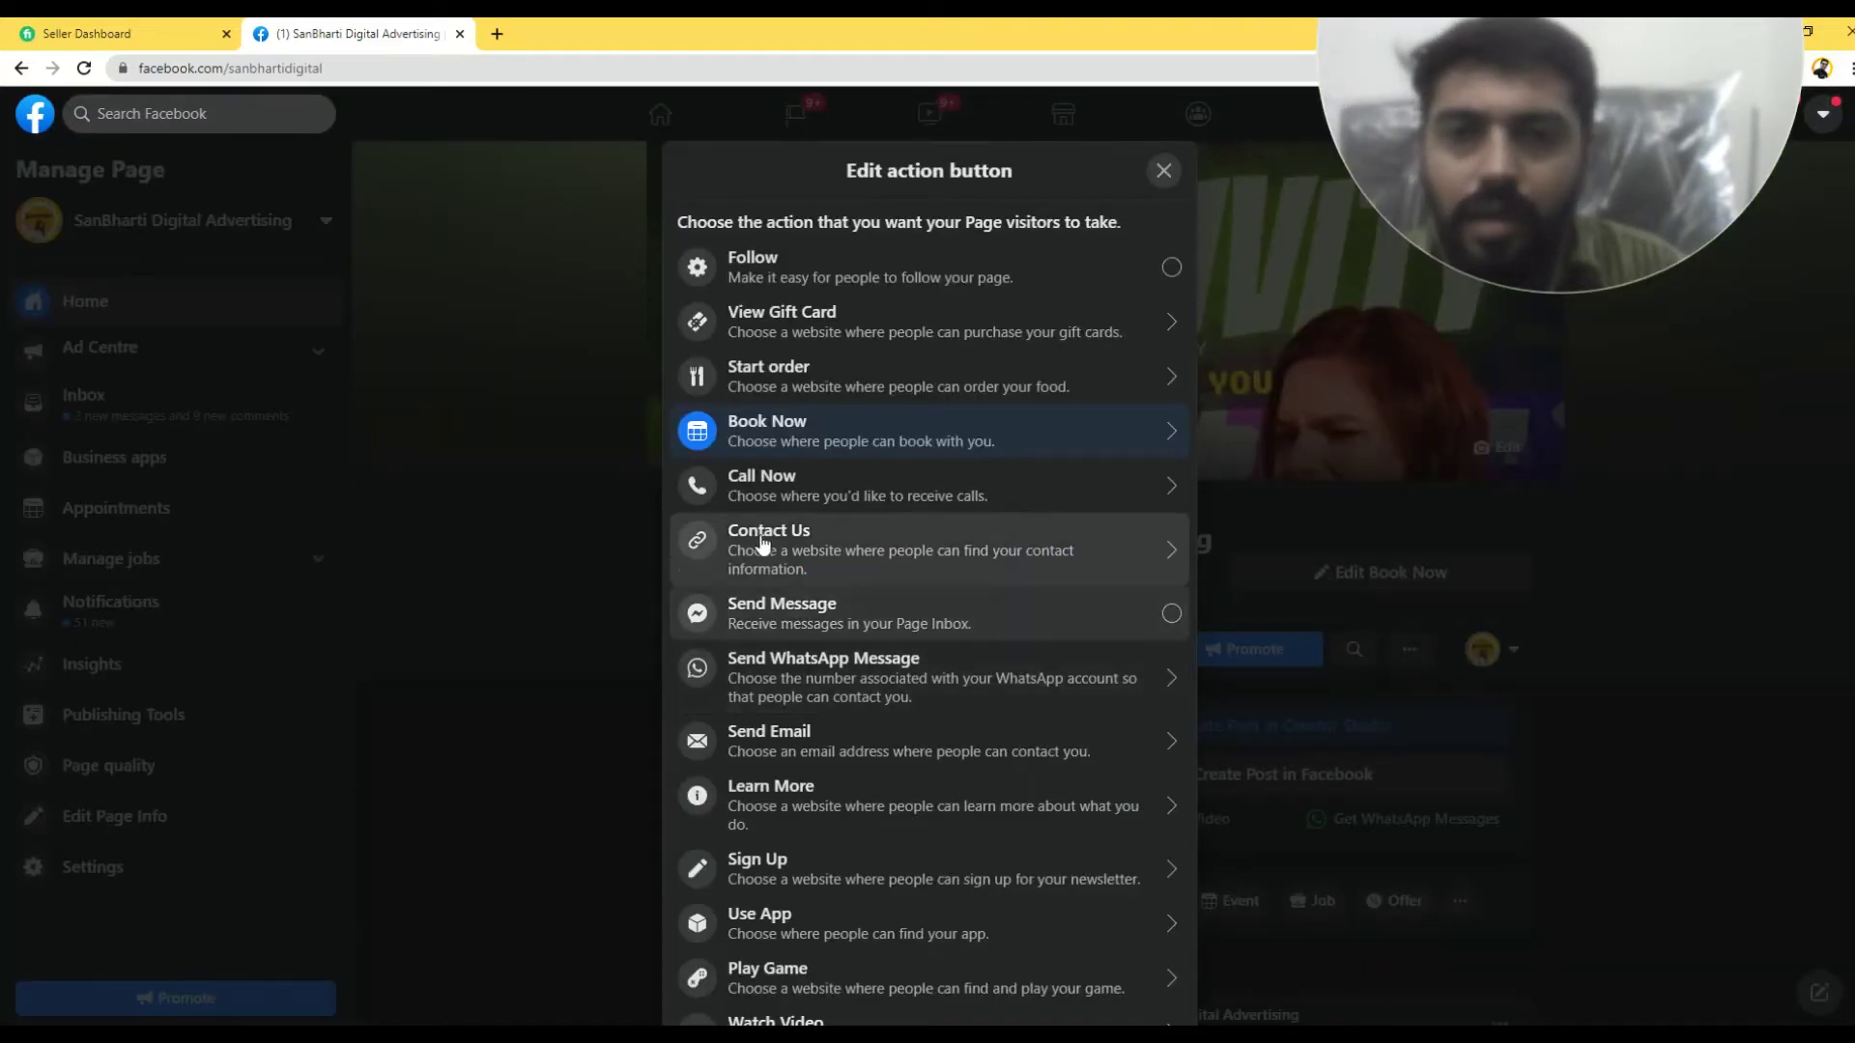
left_click(756, 427)
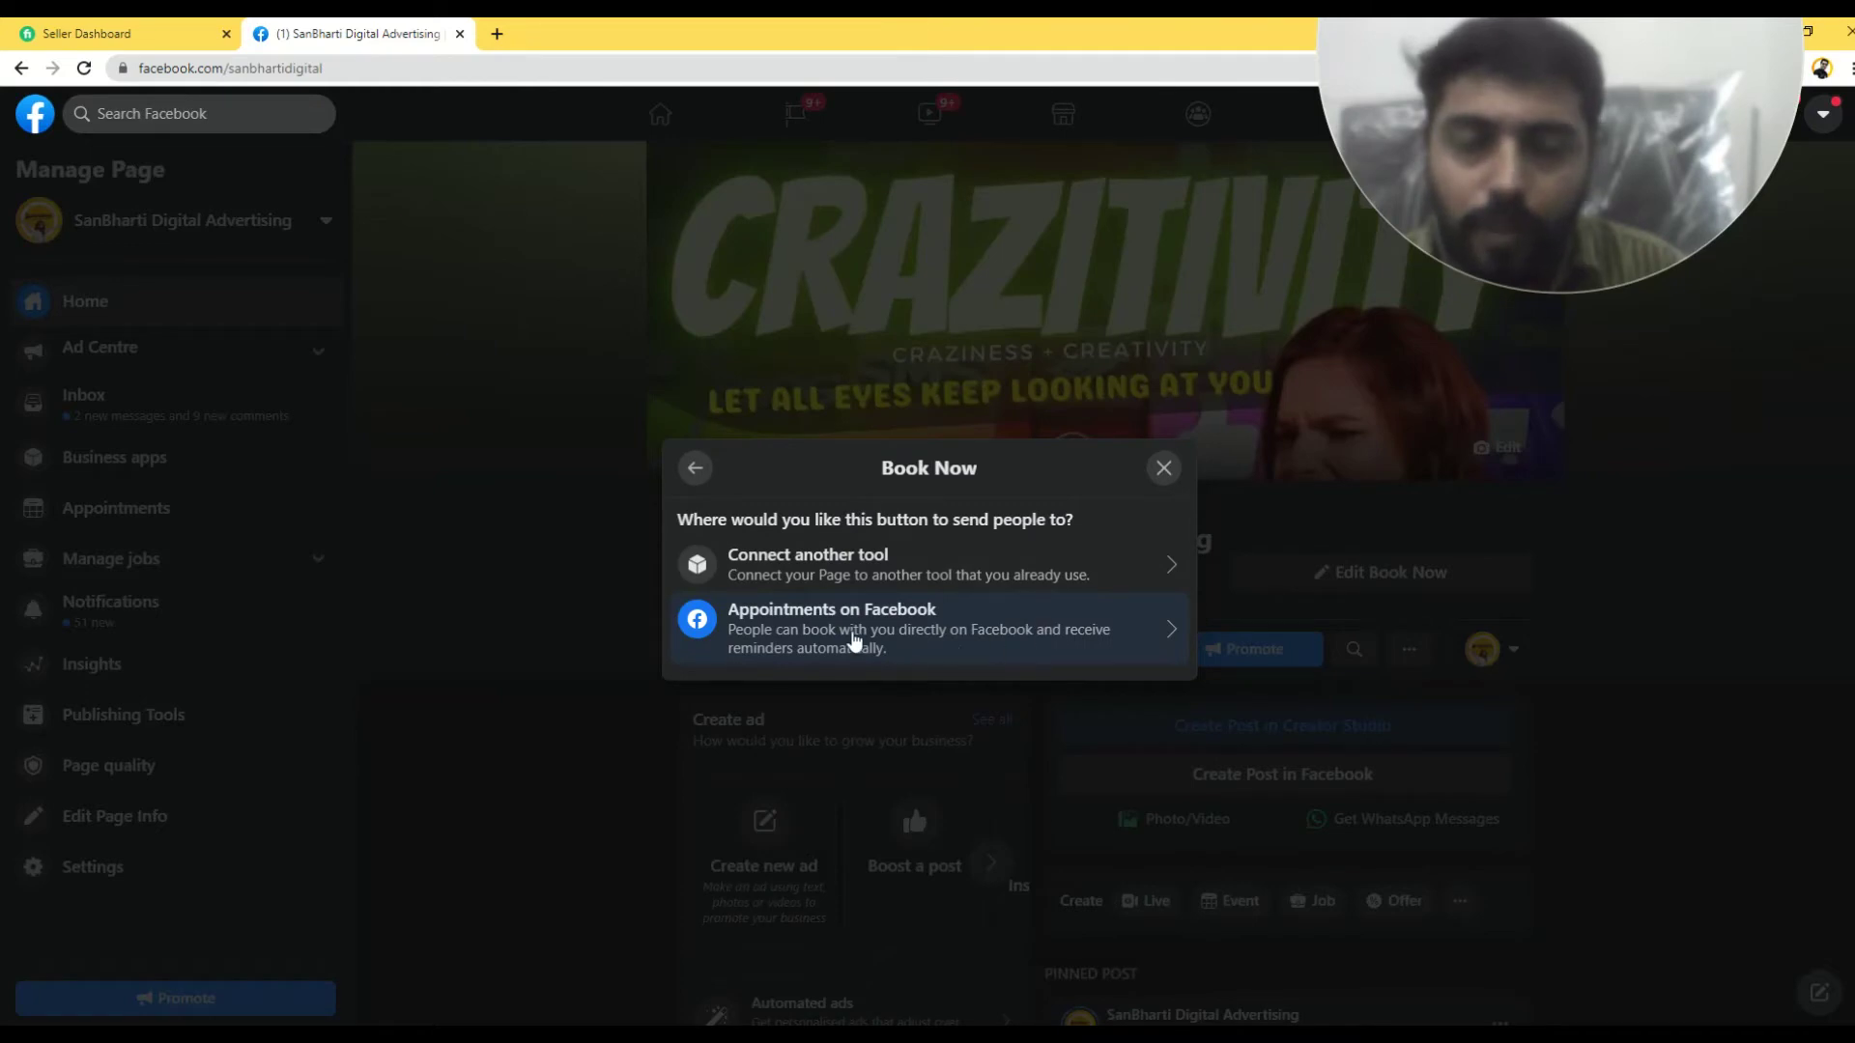
left_click(854, 641)
left_click(1153, 781)
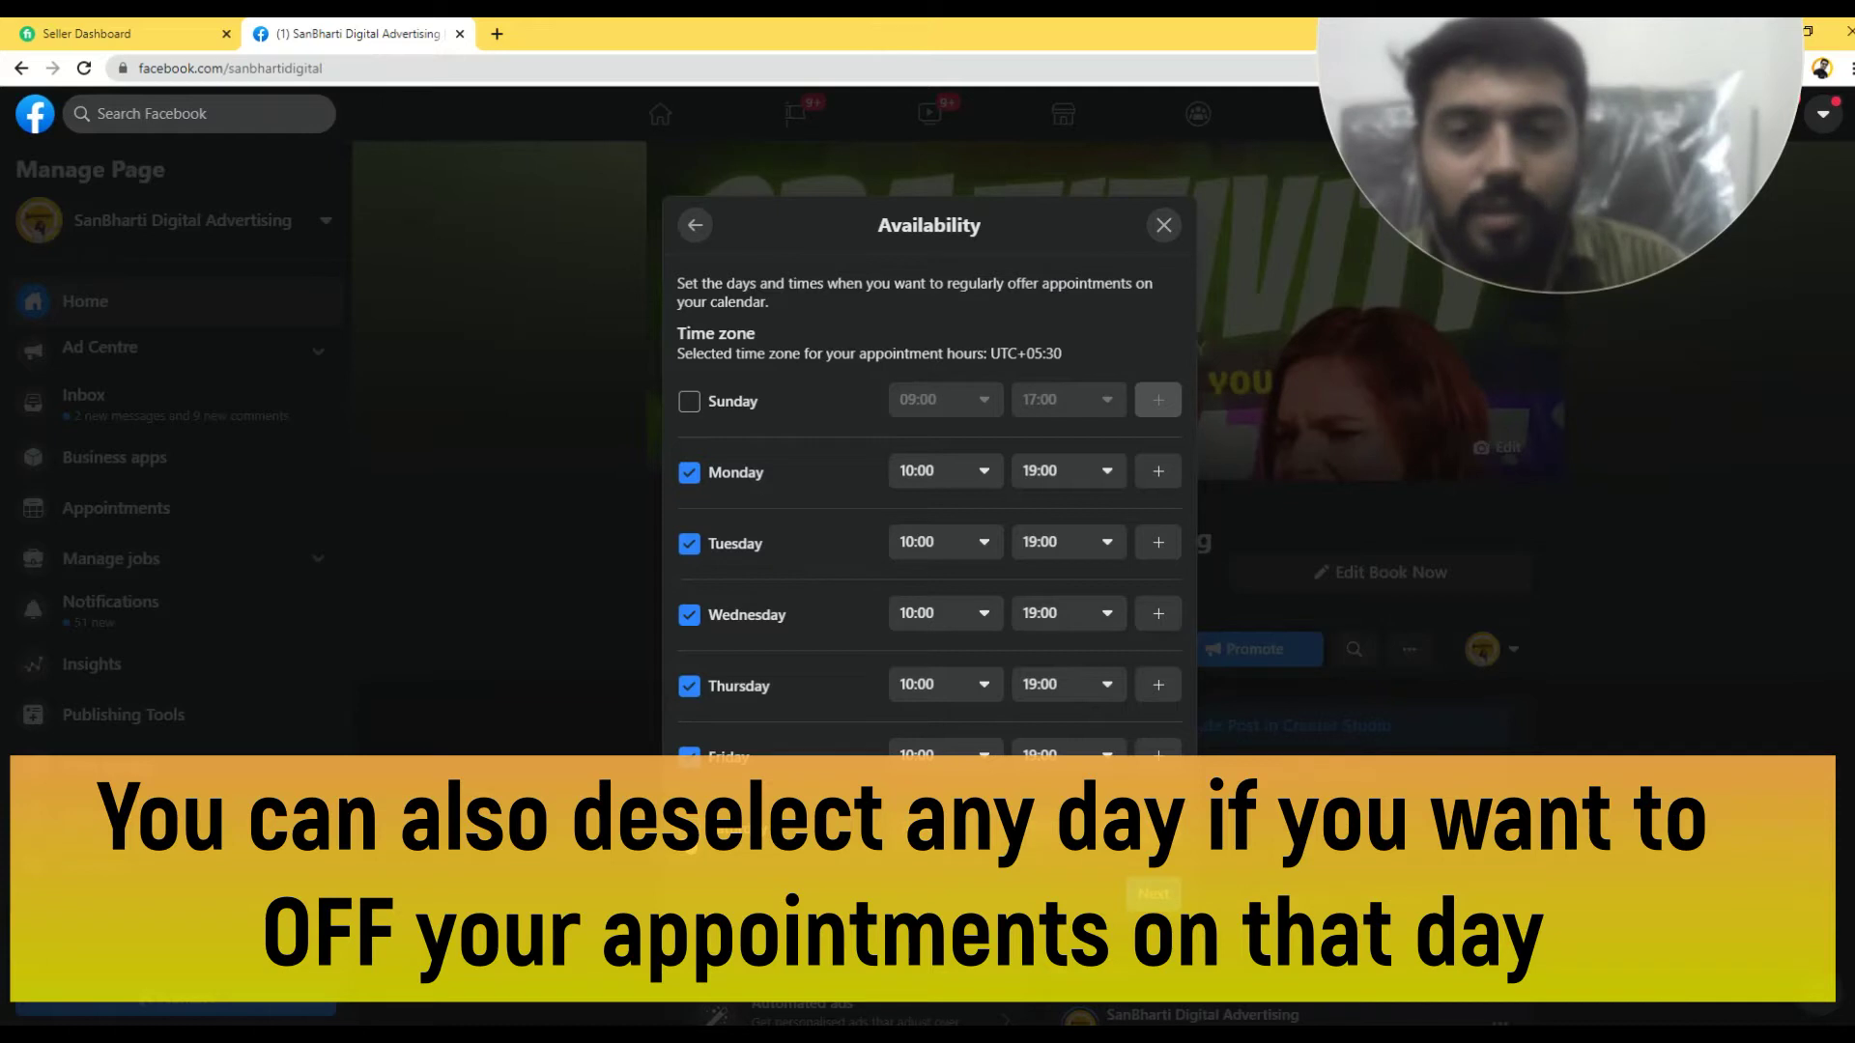
- Keep availability Monday–Saturday 10:00–19:00 with Sunday off, and continue
left_click(689, 828)
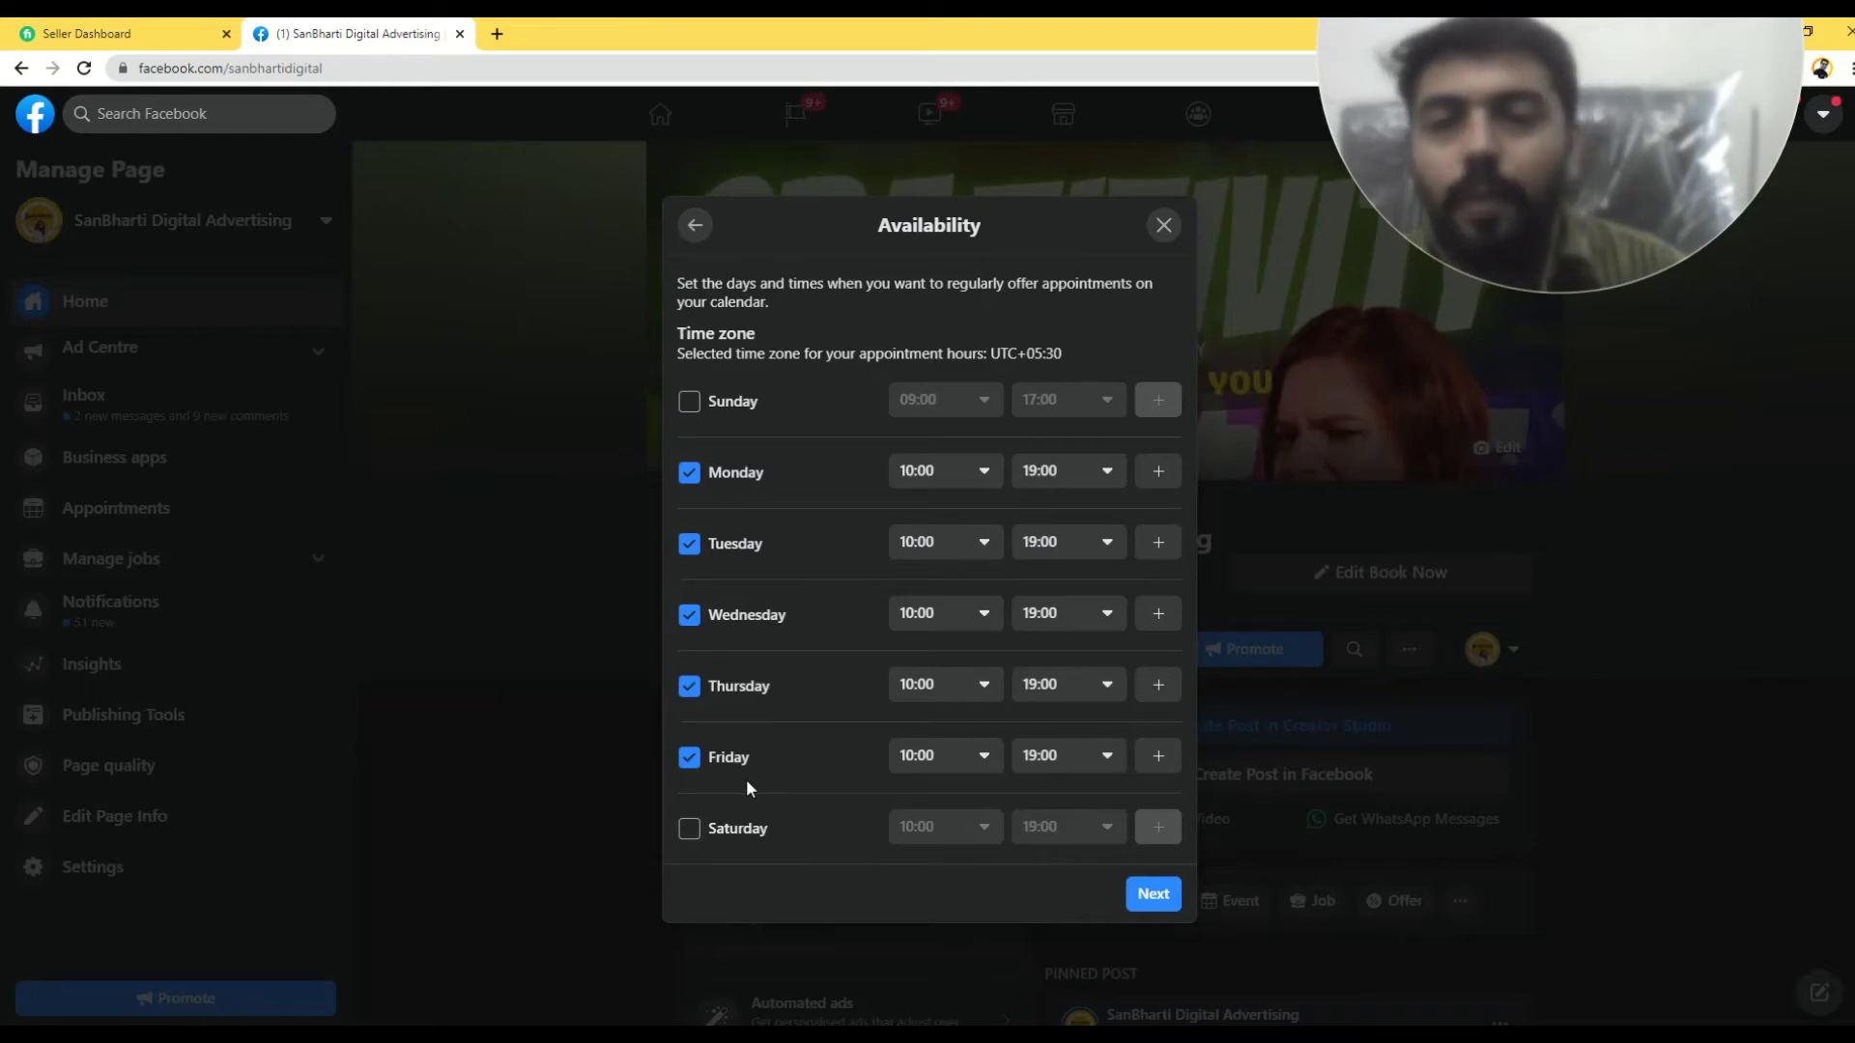
left_click(689, 830)
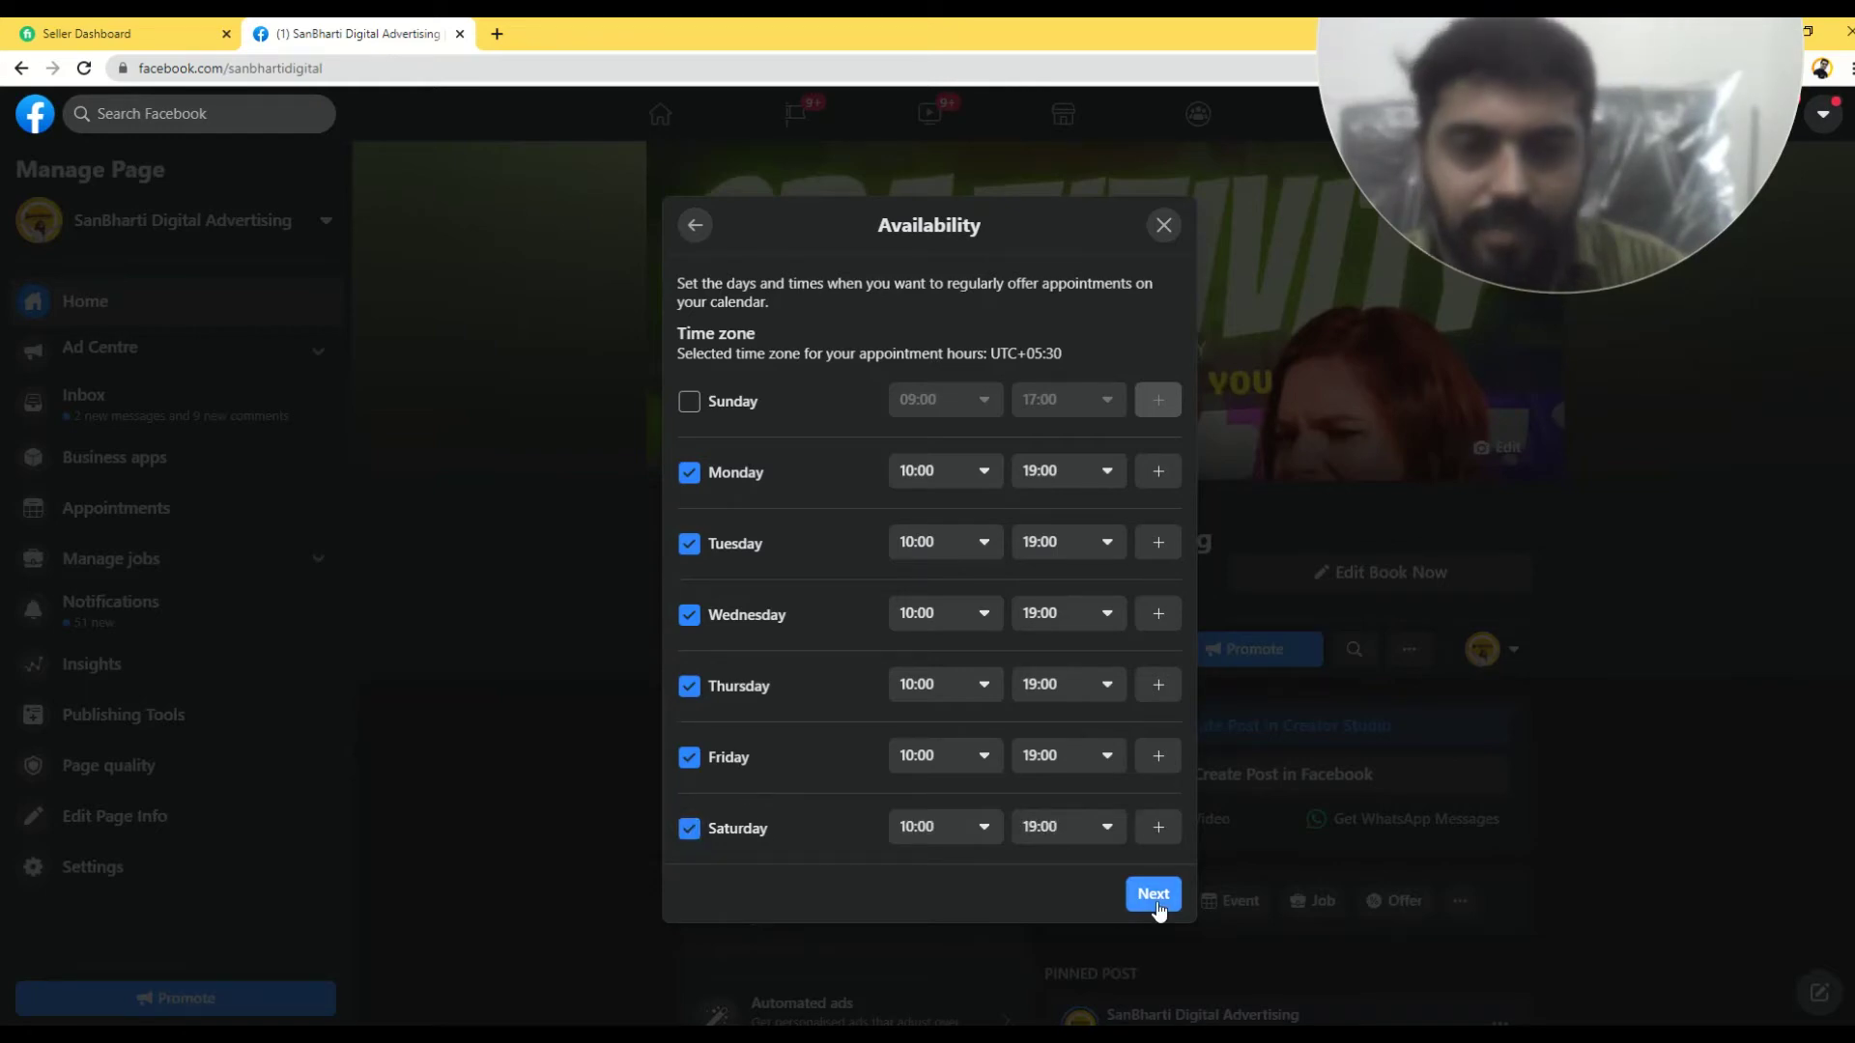
left_click(1155, 900)
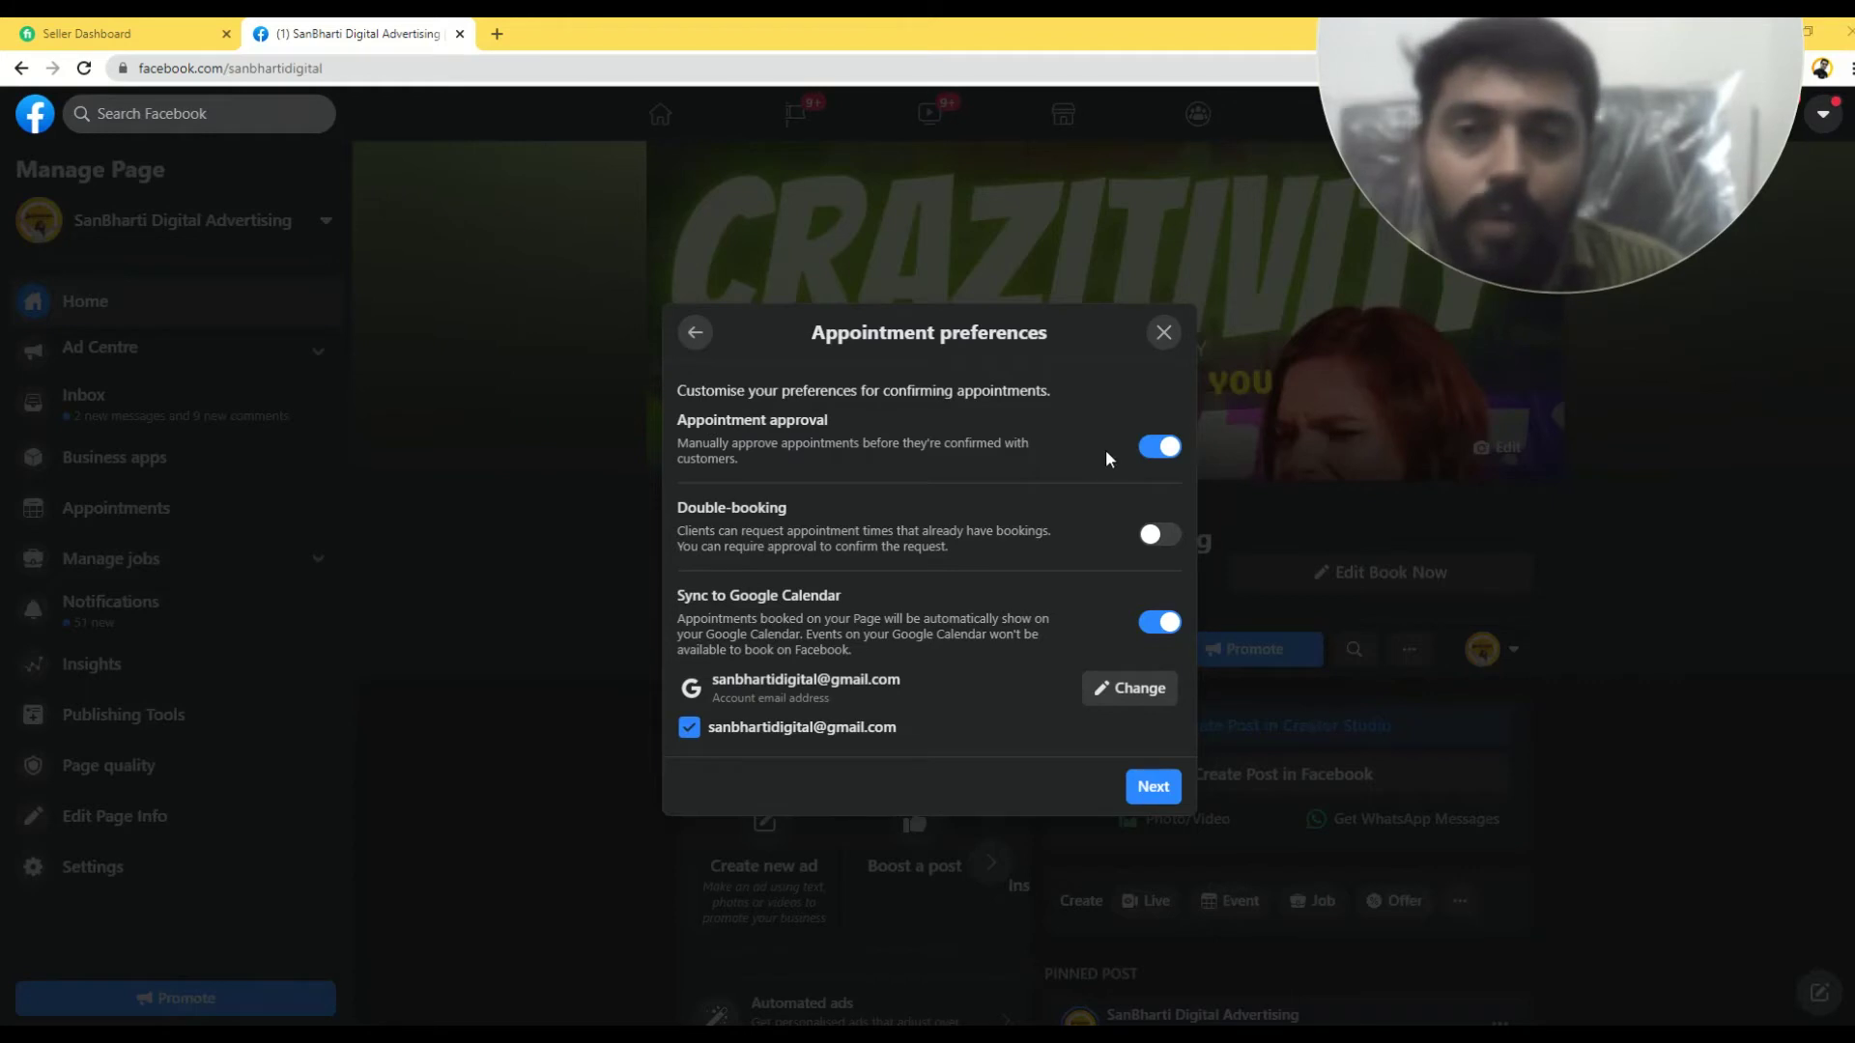
- Leave manual appointment approval switched on after toggling it off and back
left_click_drag(737, 443, 1038, 454)
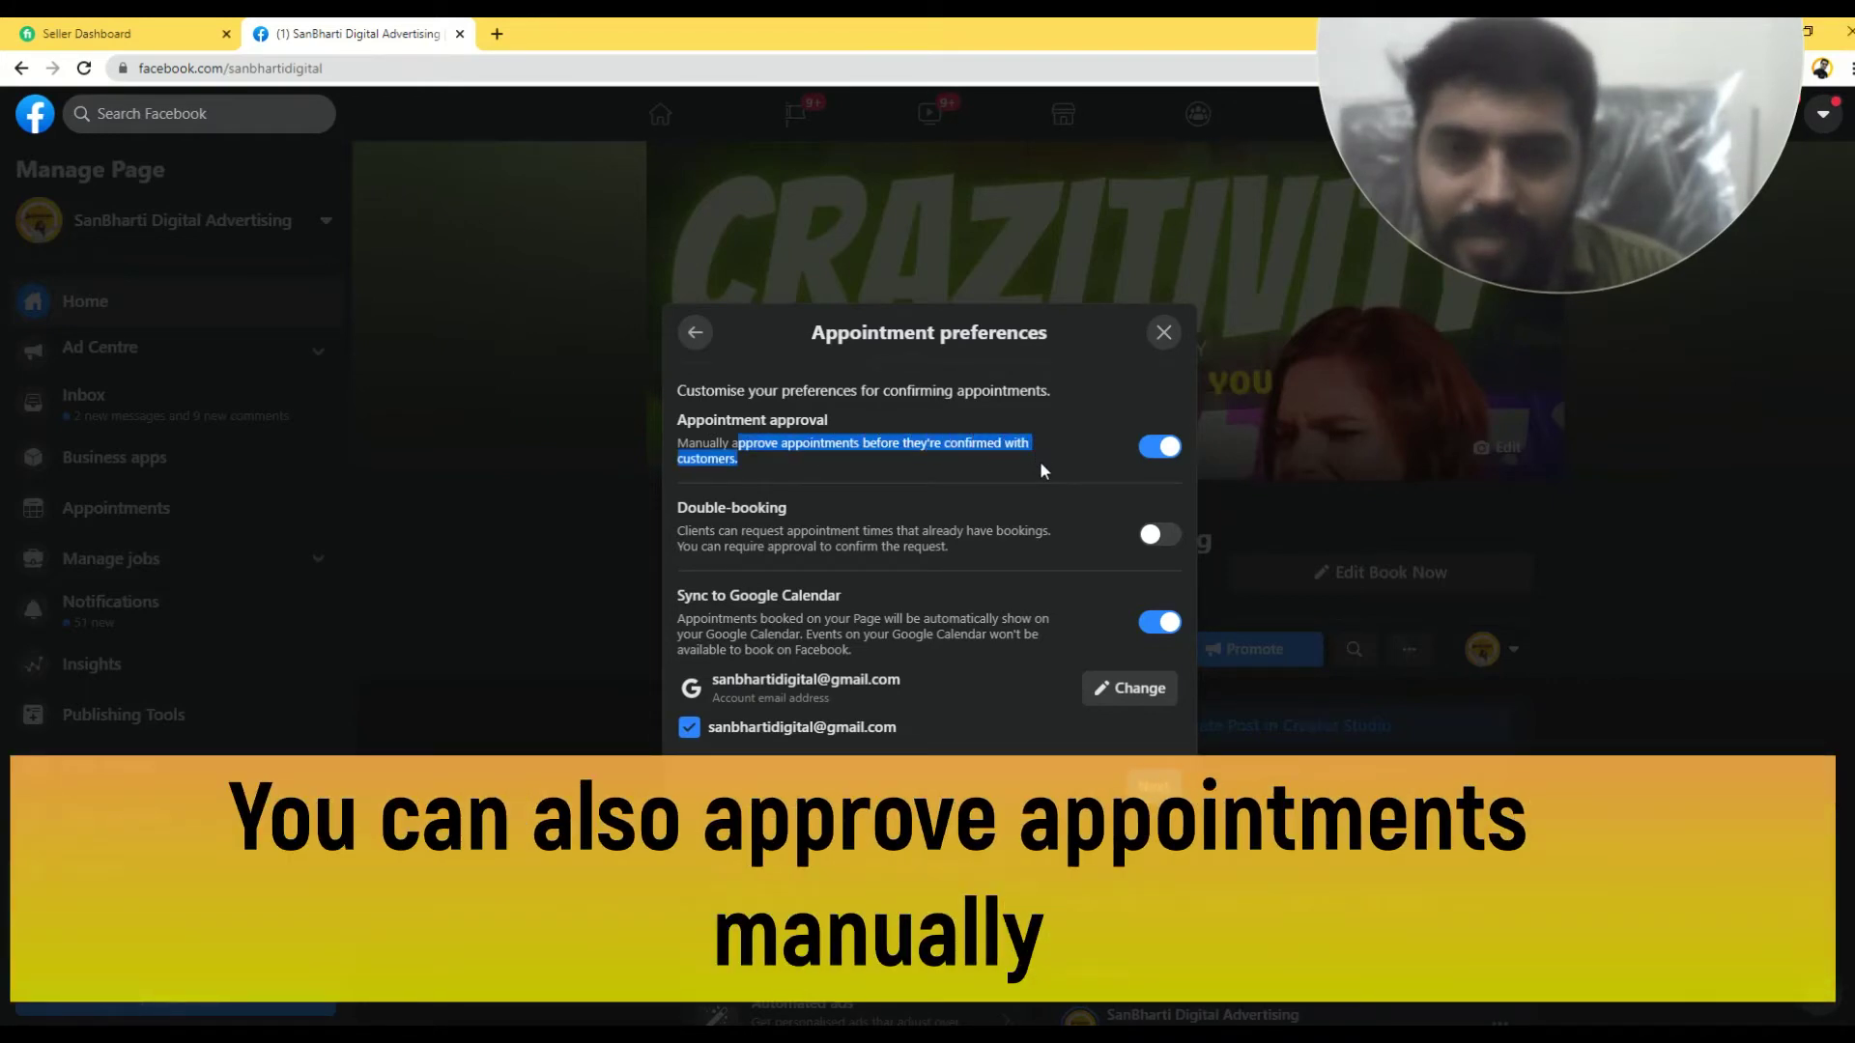
left_click(1164, 454)
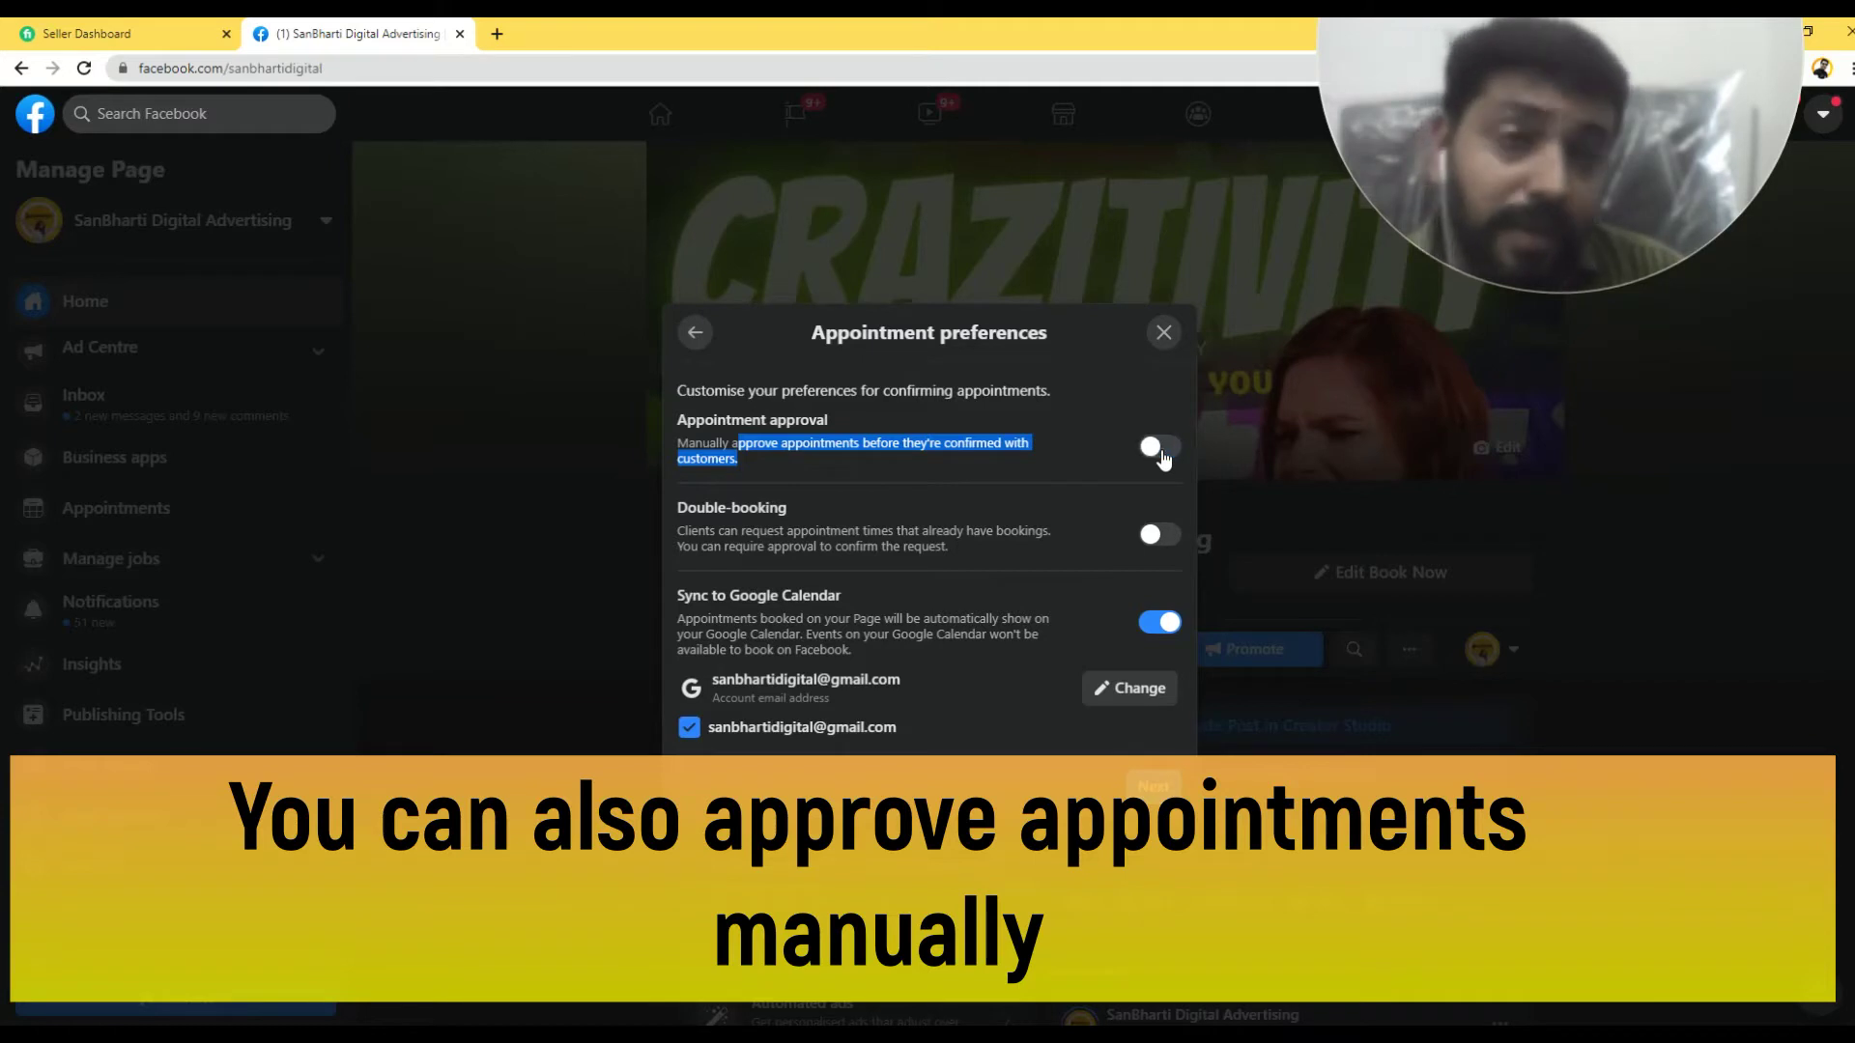
left_click(1164, 456)
left_click(1164, 456)
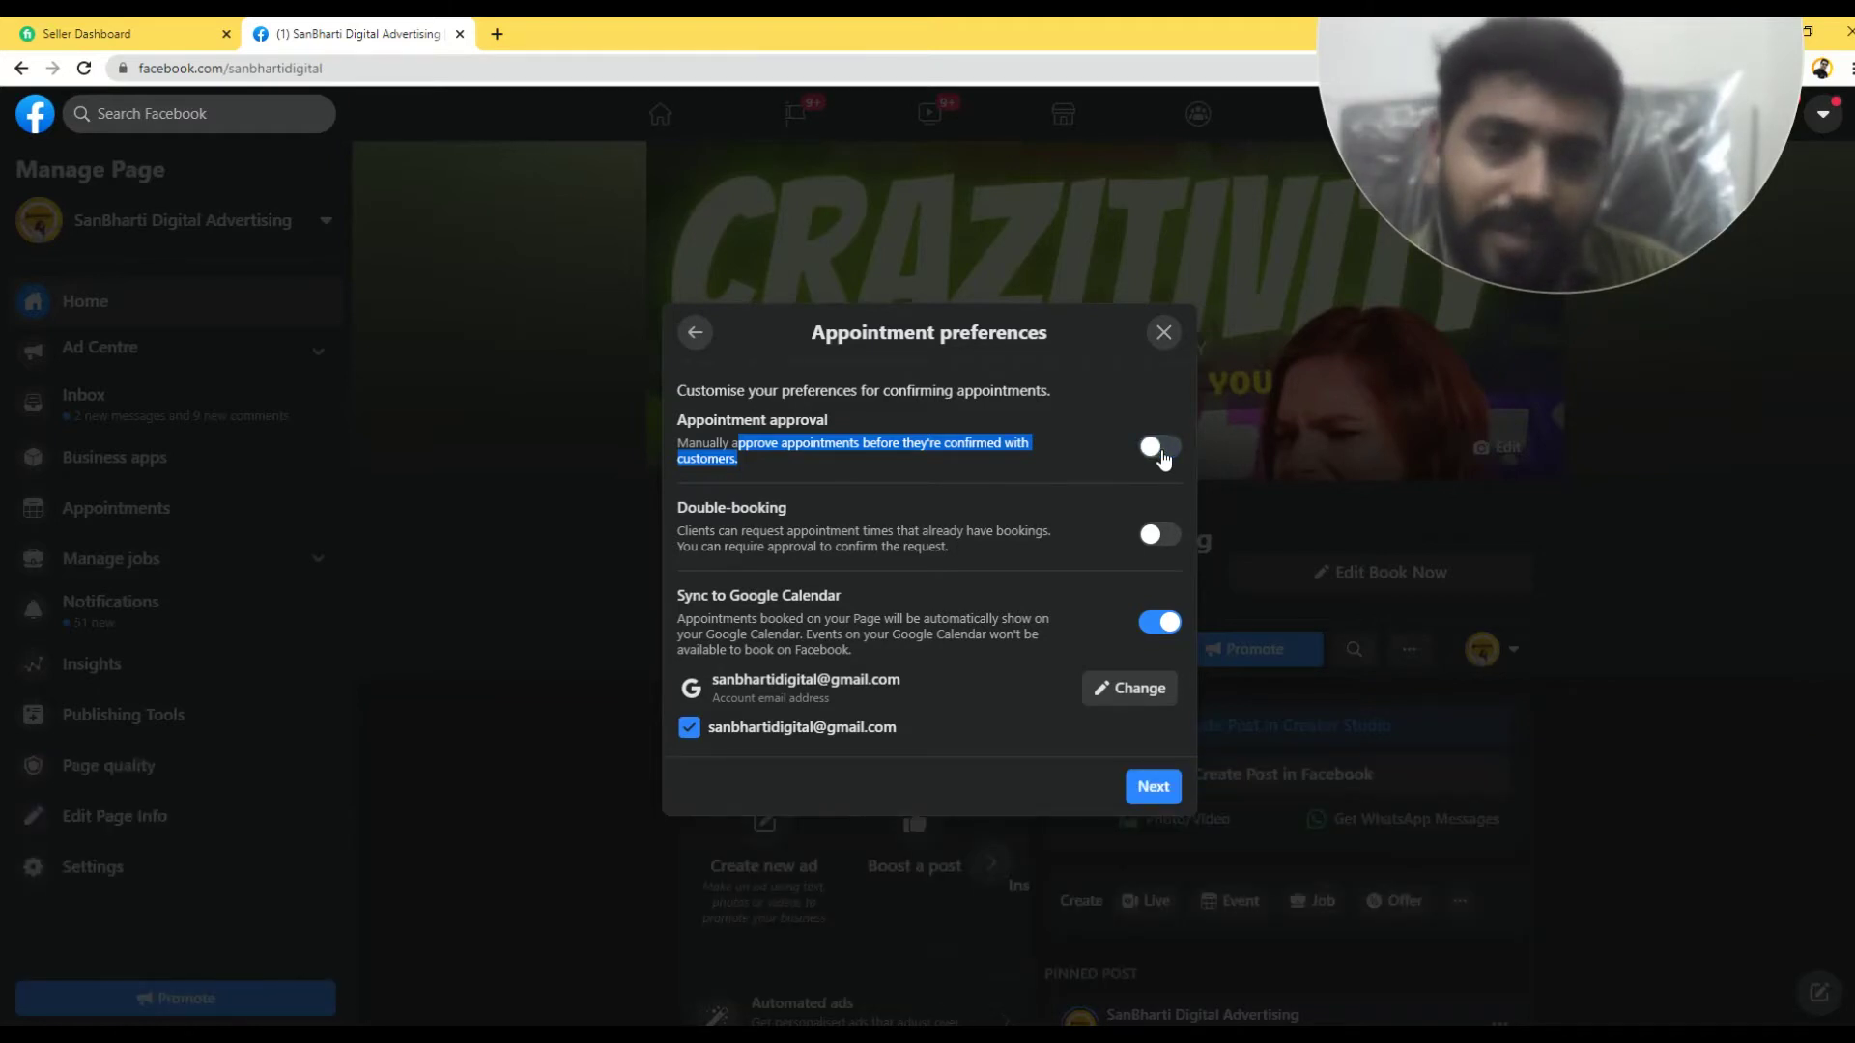
left_click(1163, 456)
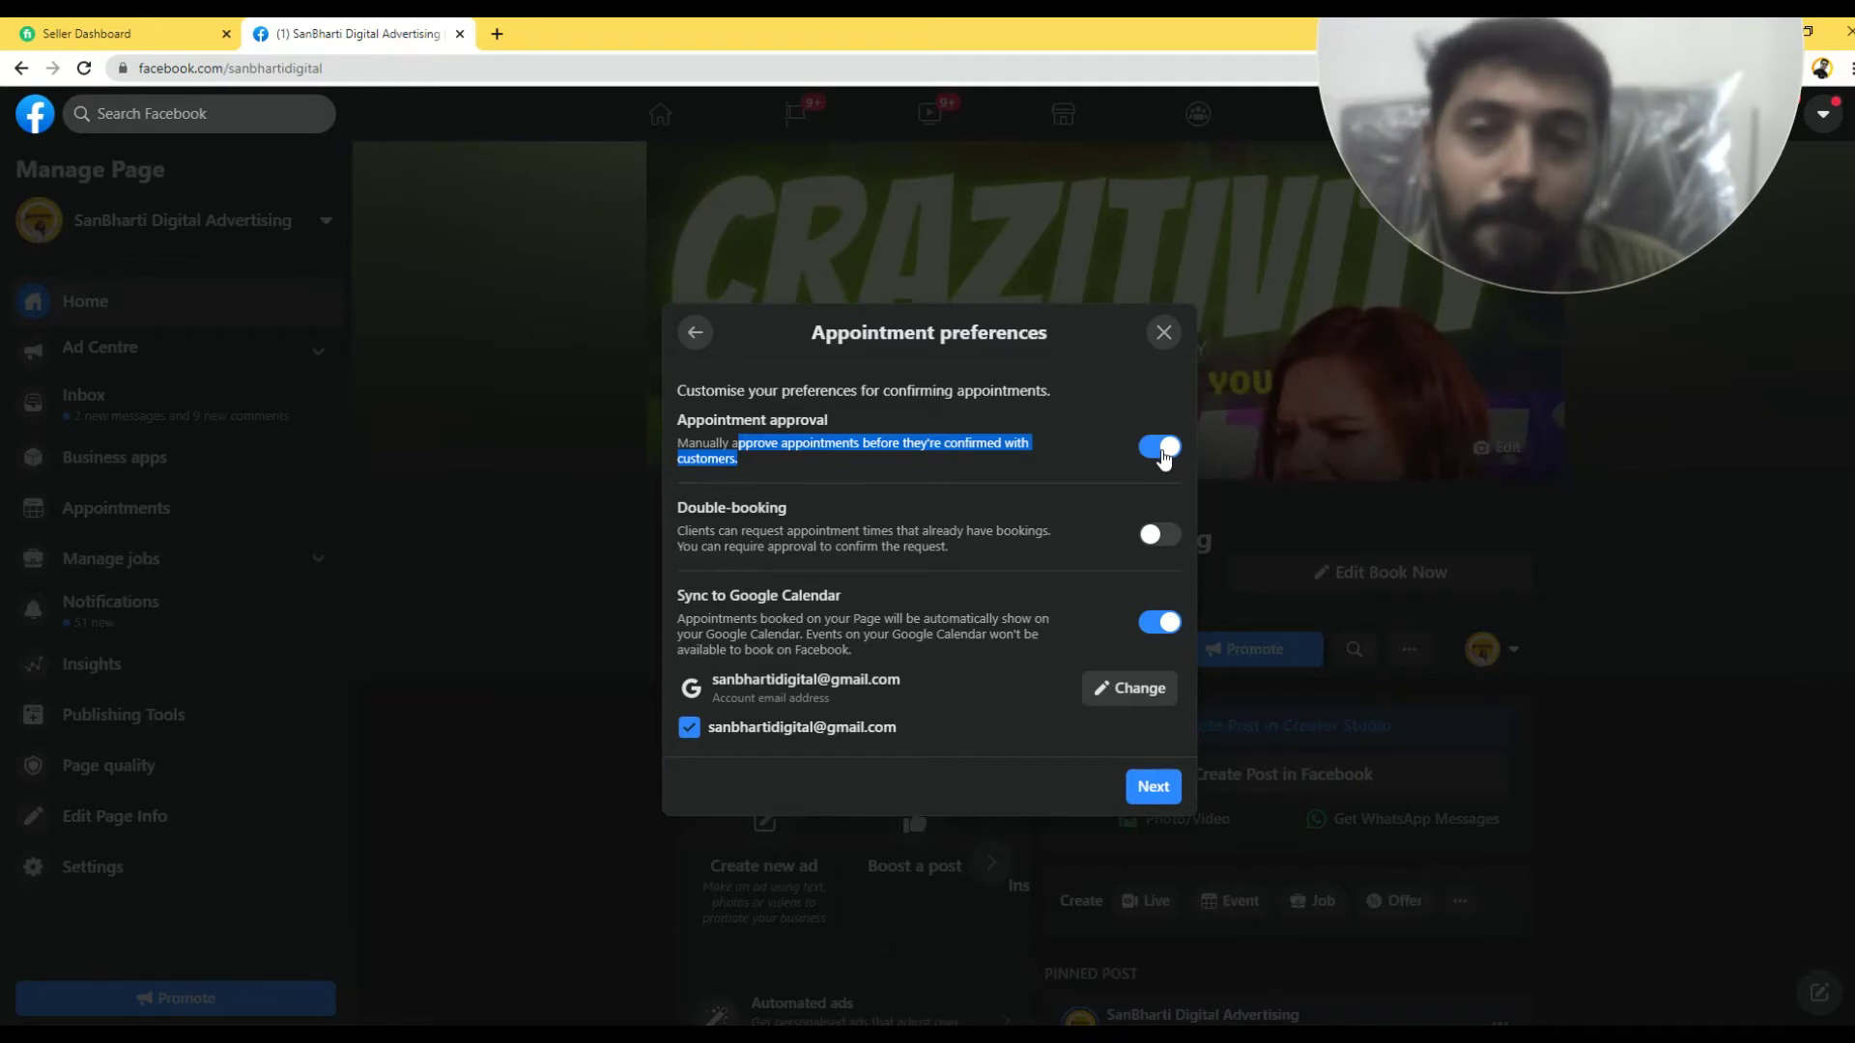
left_click(1118, 436)
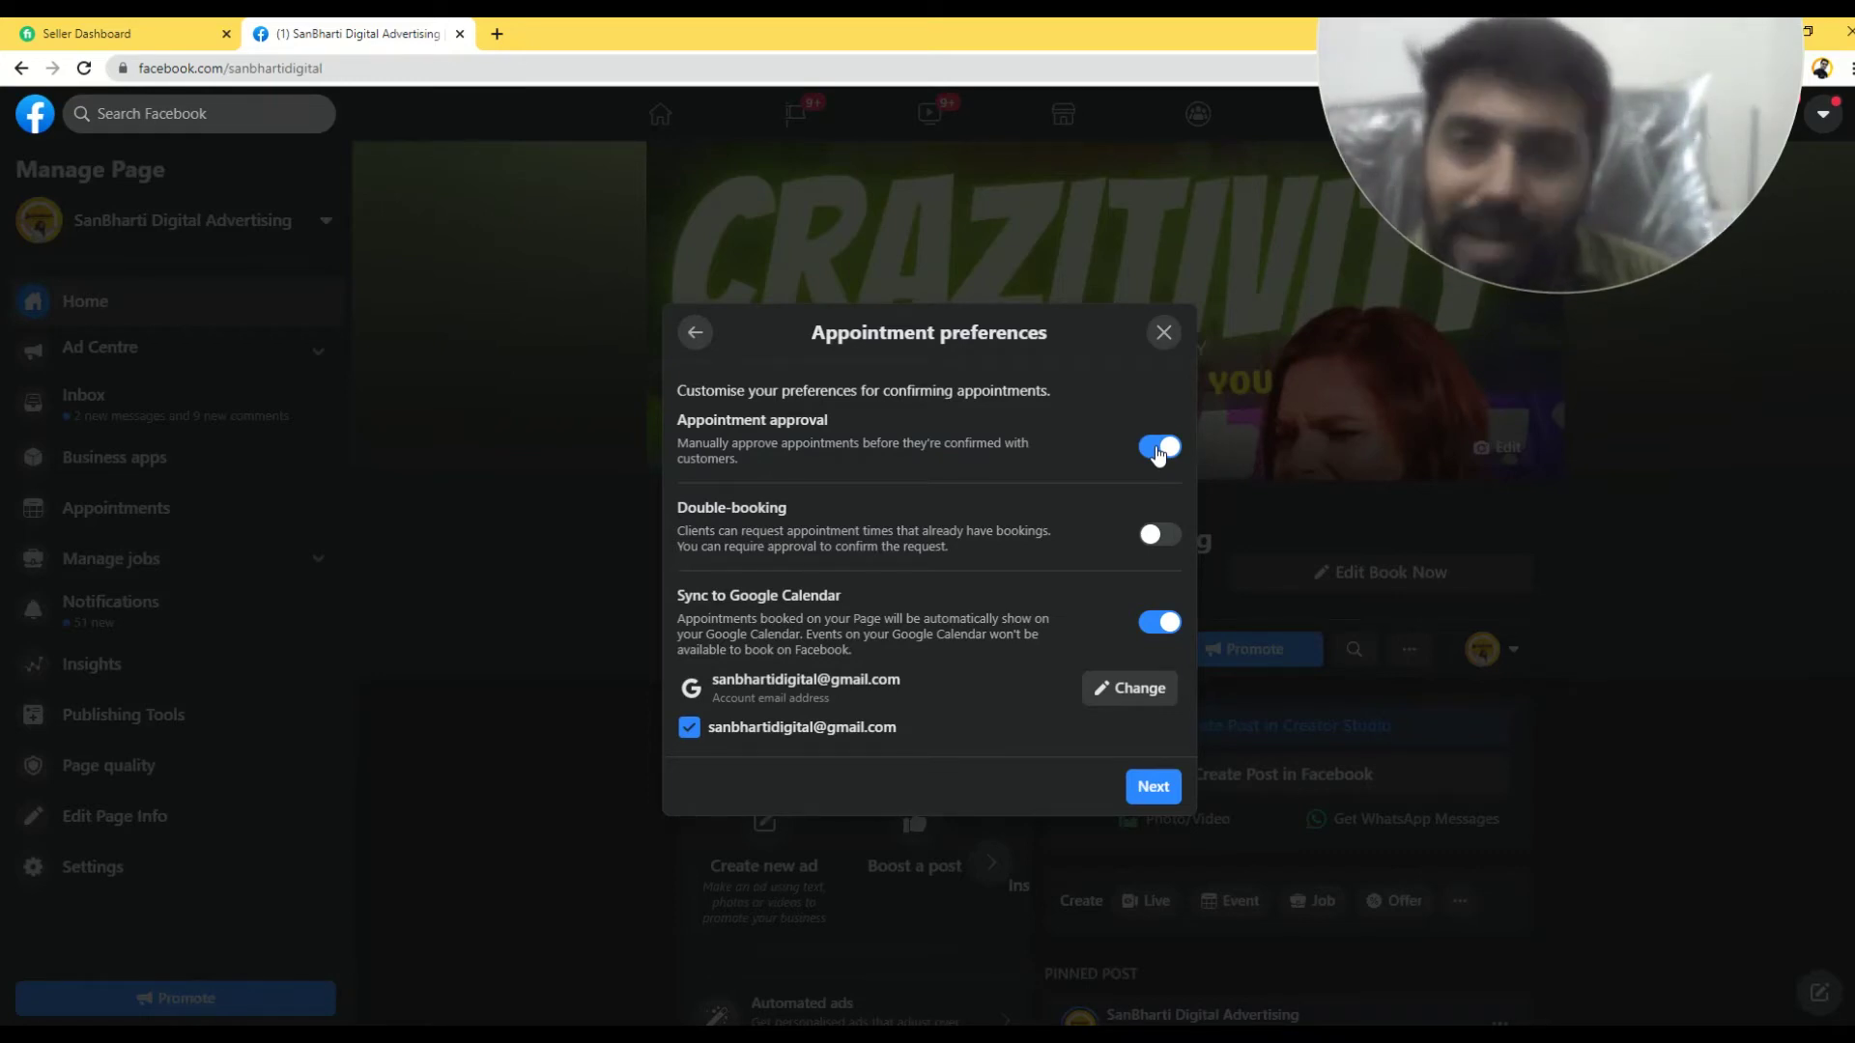
- Keep Double-booking off and Google Calendar sync on, then save the preferences
left_click_drag(676, 507, 882, 526)
left_click(773, 505)
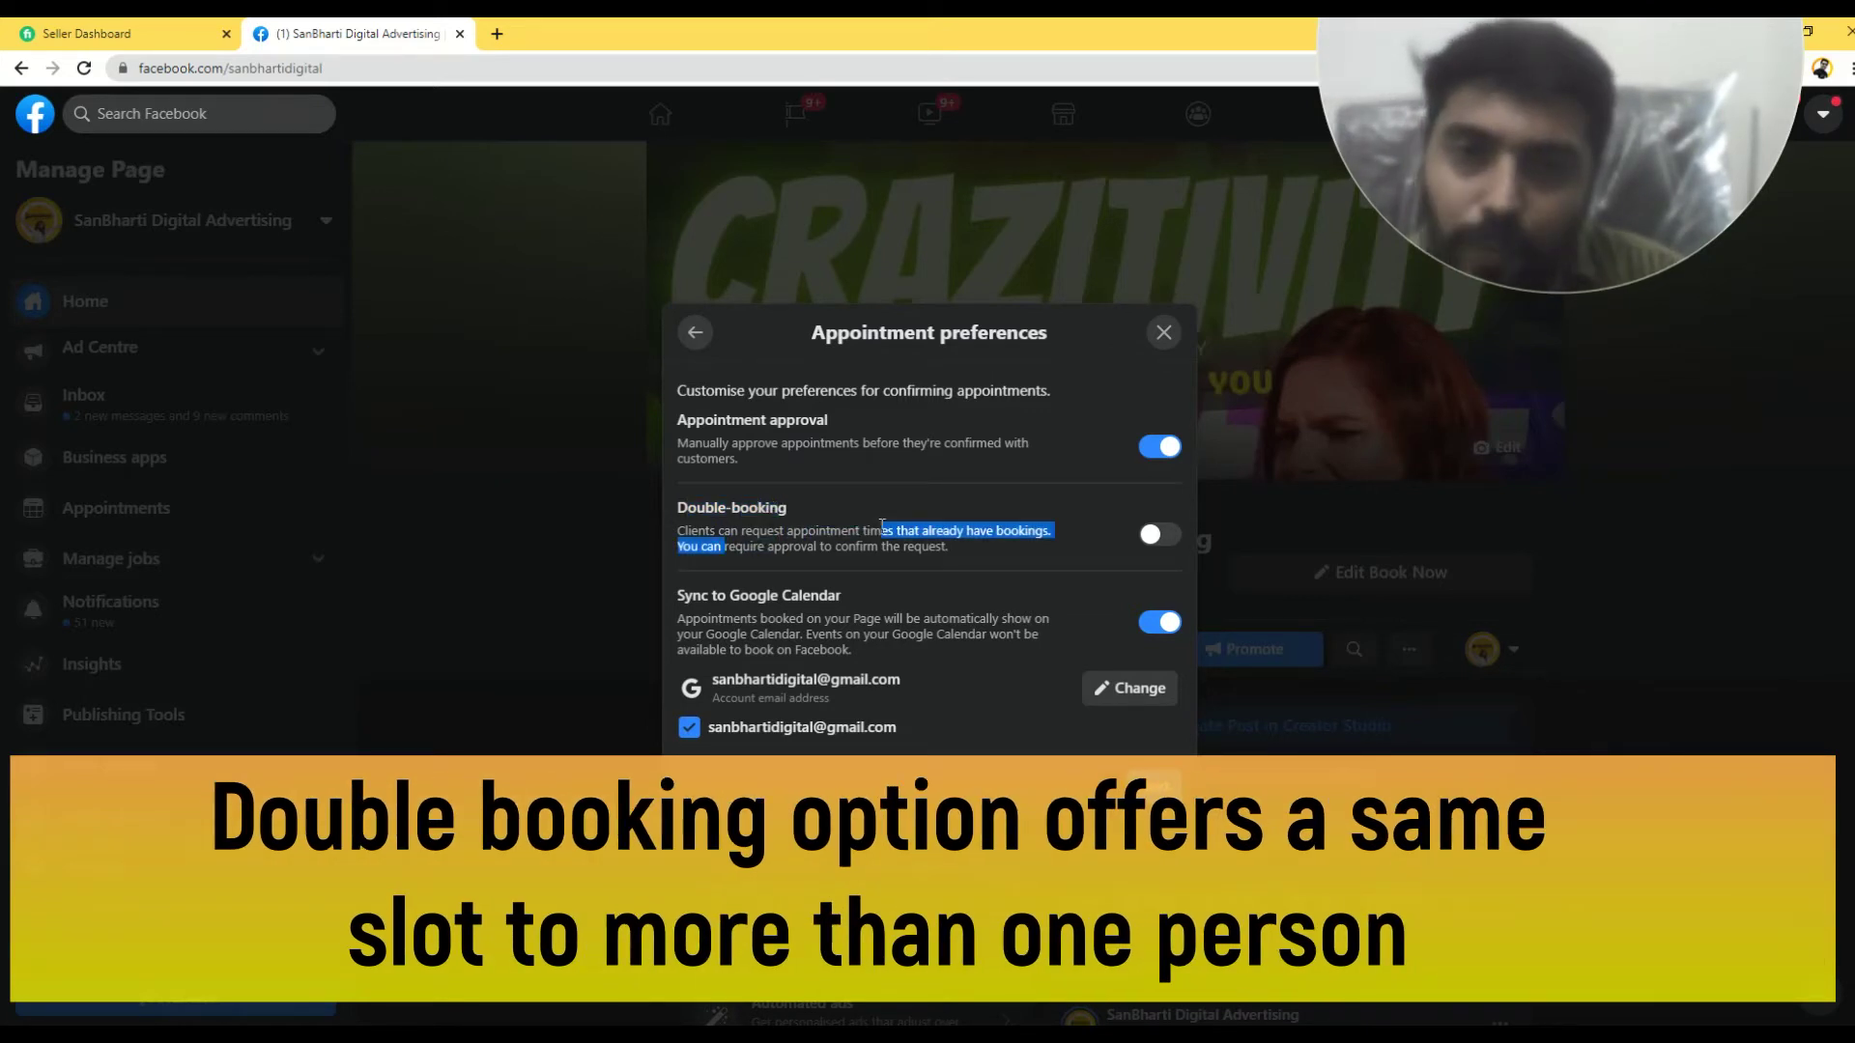
left_click(882, 526)
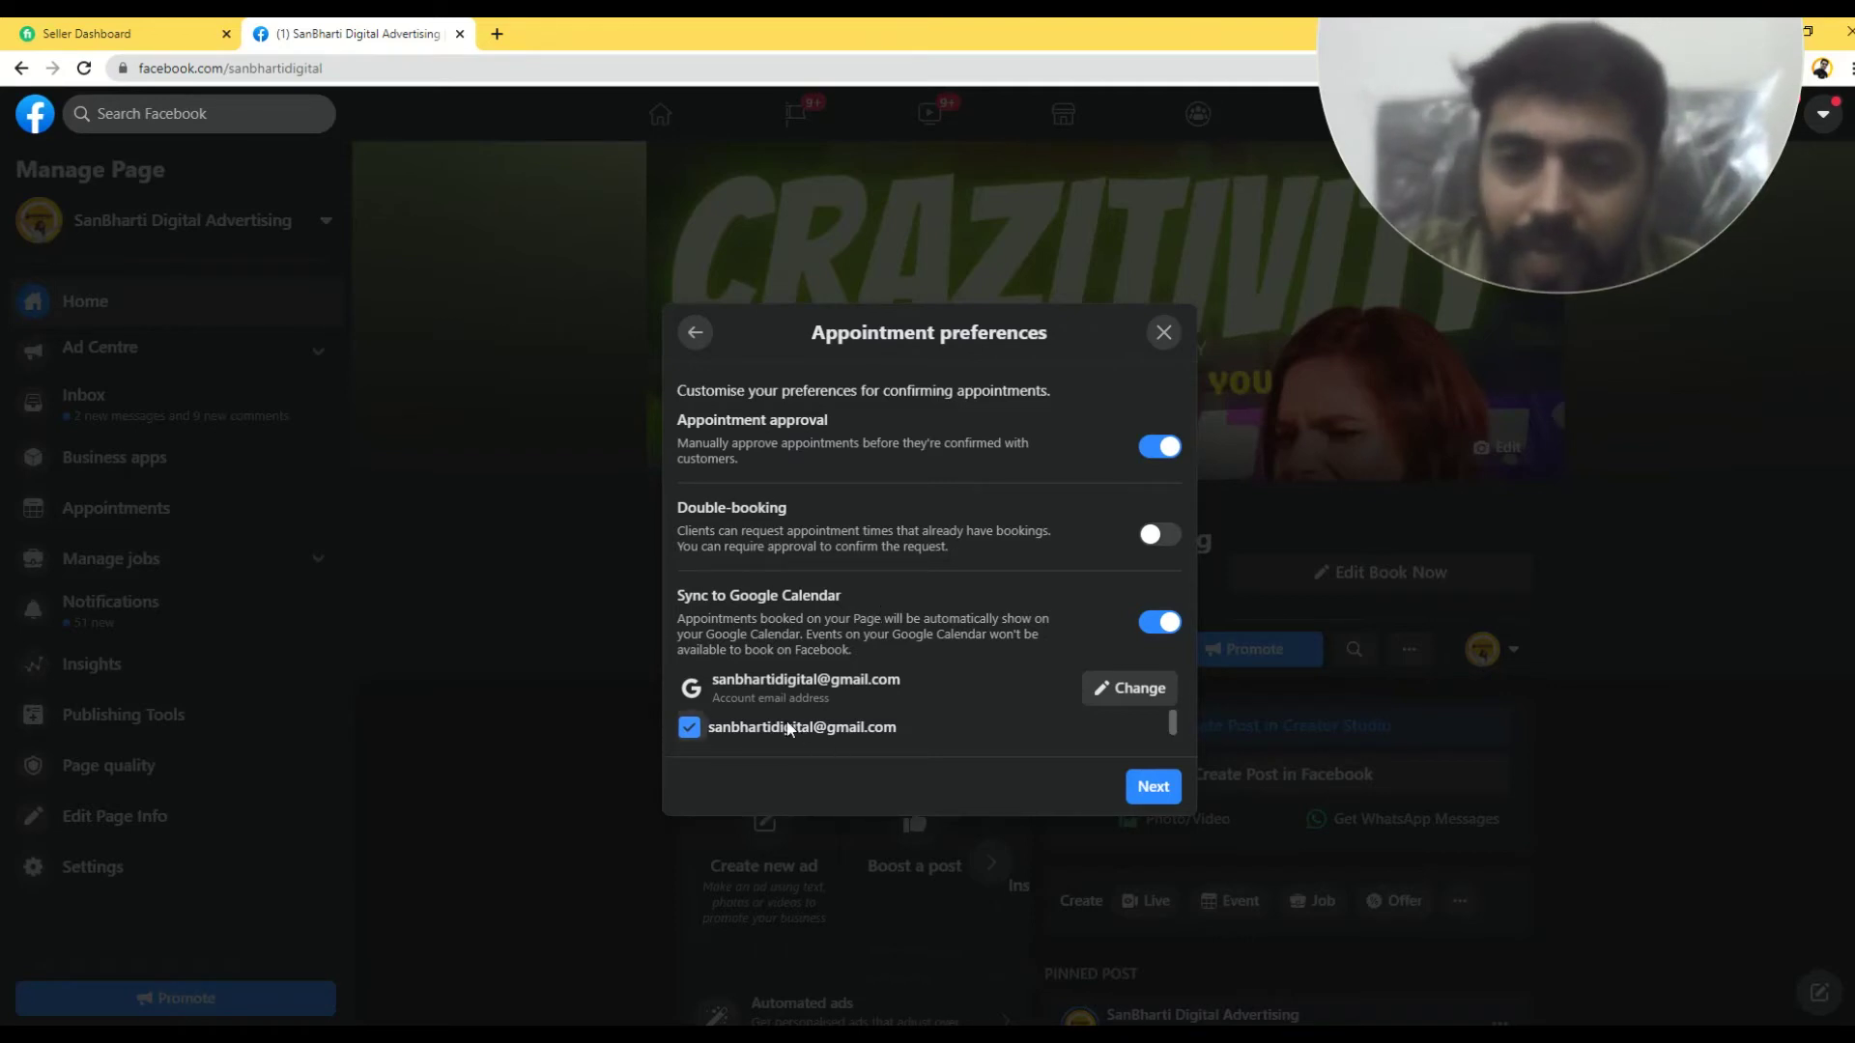
left_click_drag(716, 688, 900, 682)
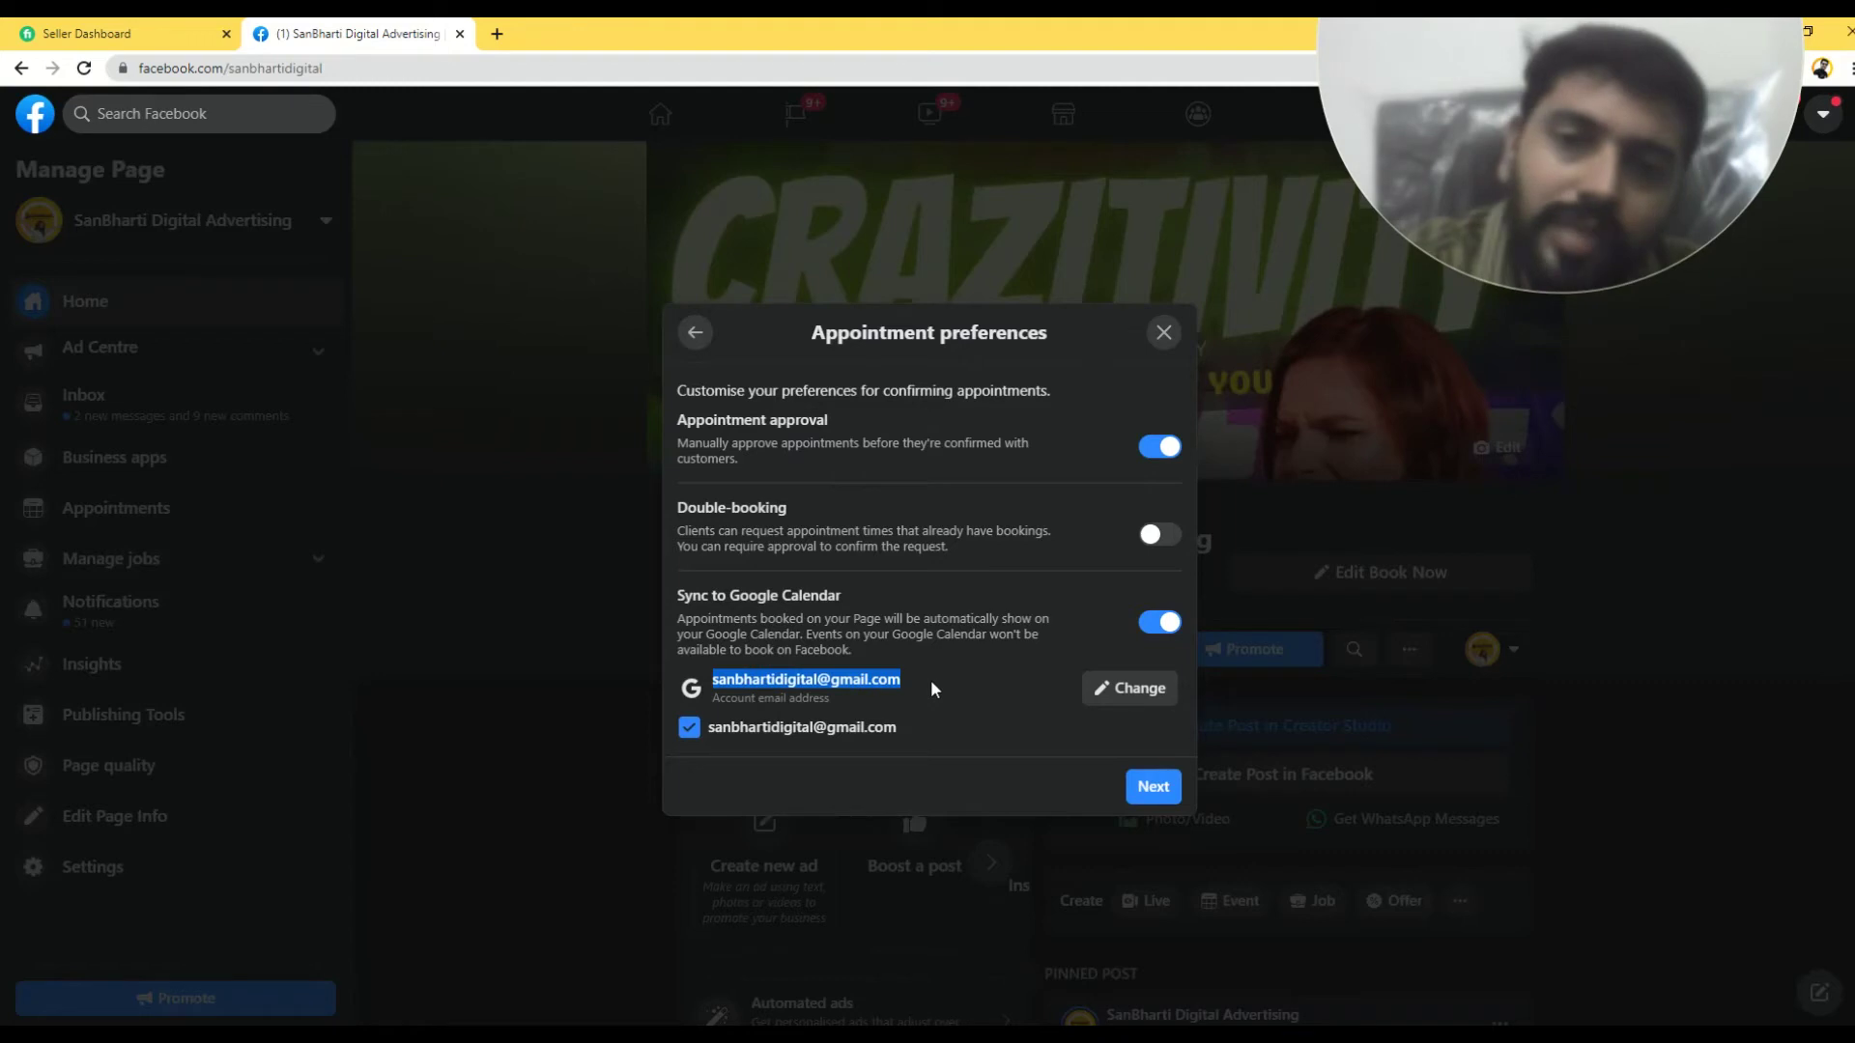
left_click(930, 673)
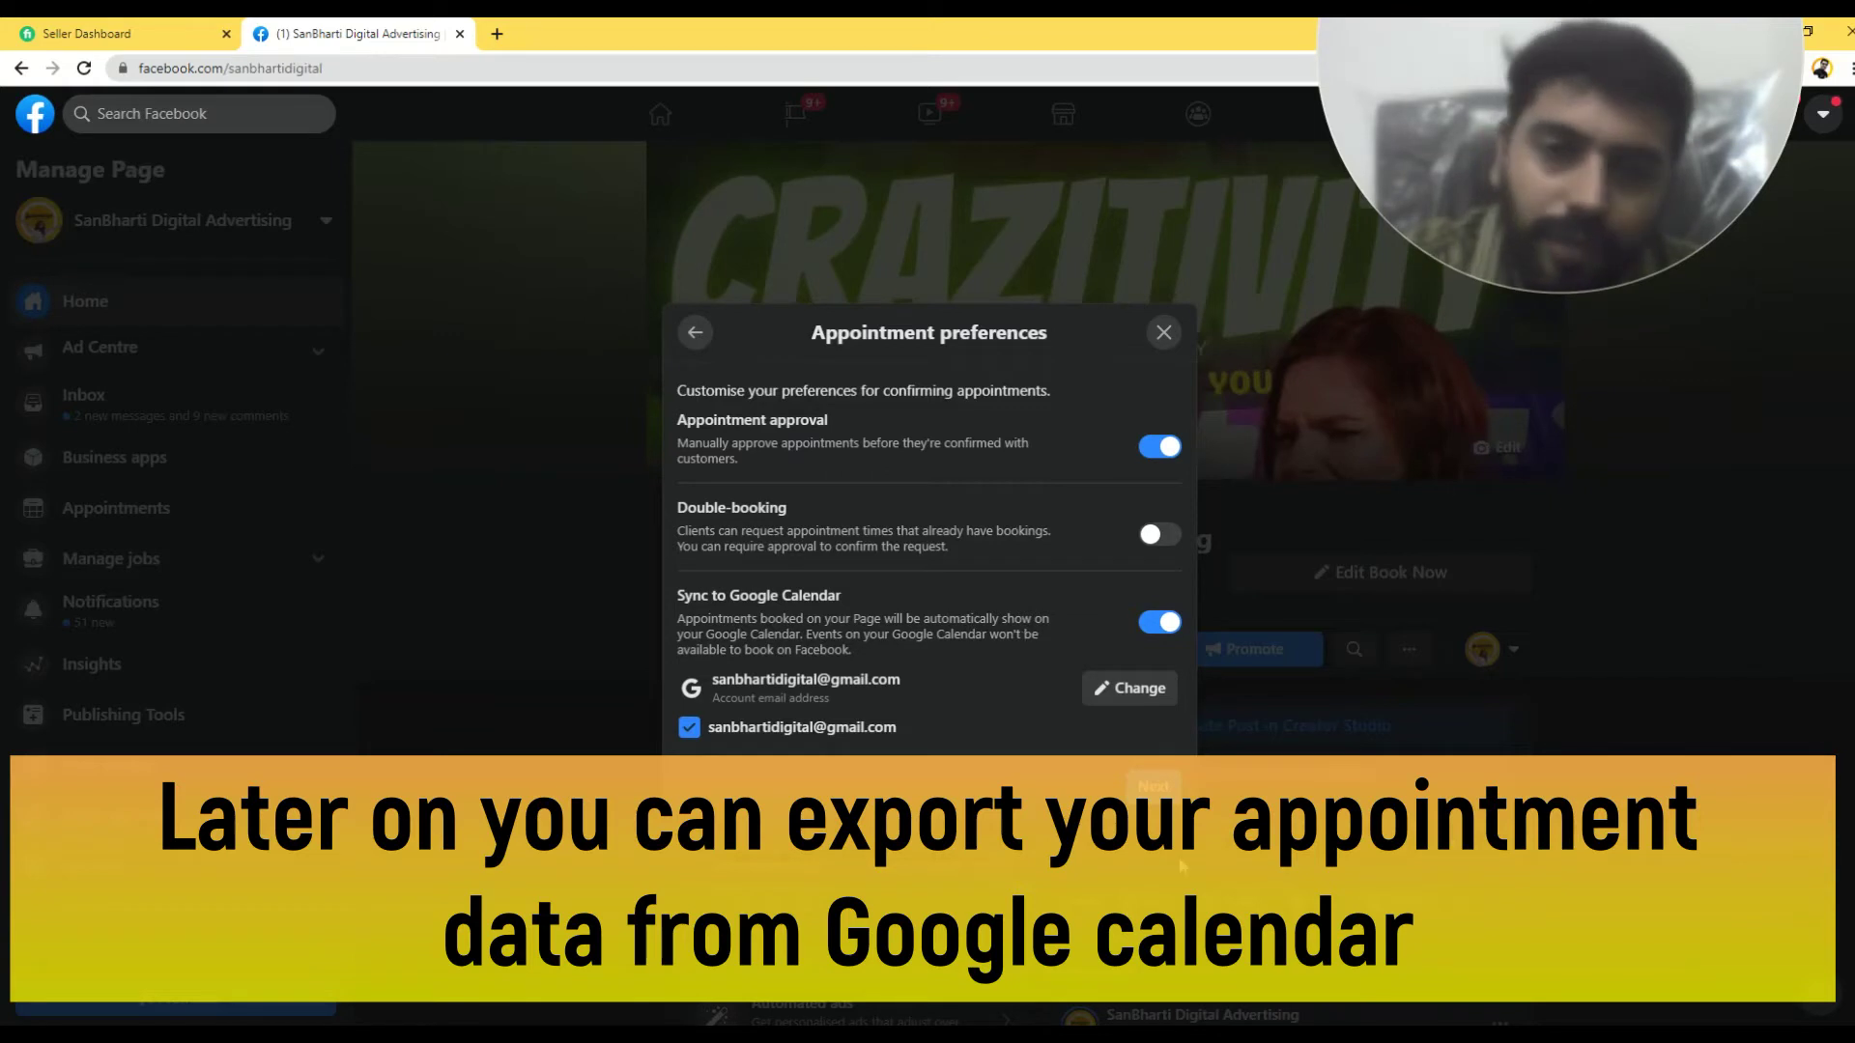
left_click(1155, 786)
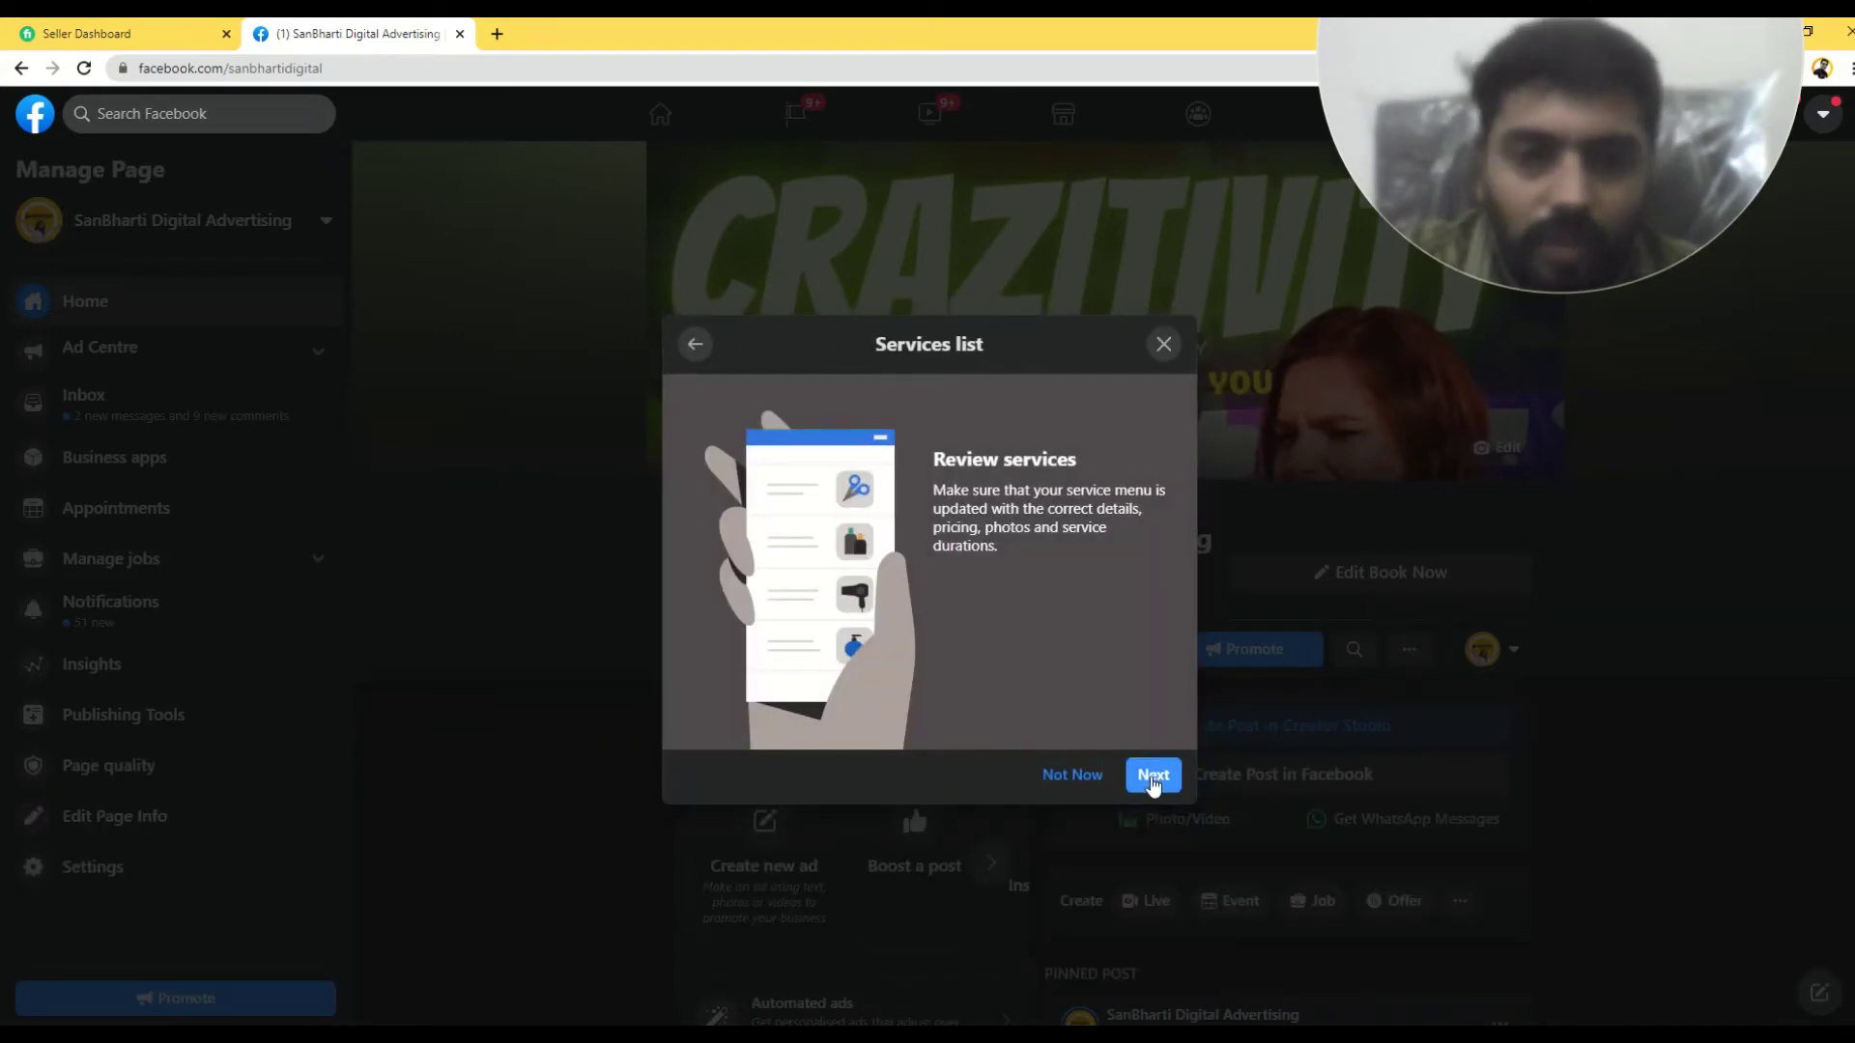
- Expand the full Services list, scroll through it, and finish with Done
left_click(1153, 780)
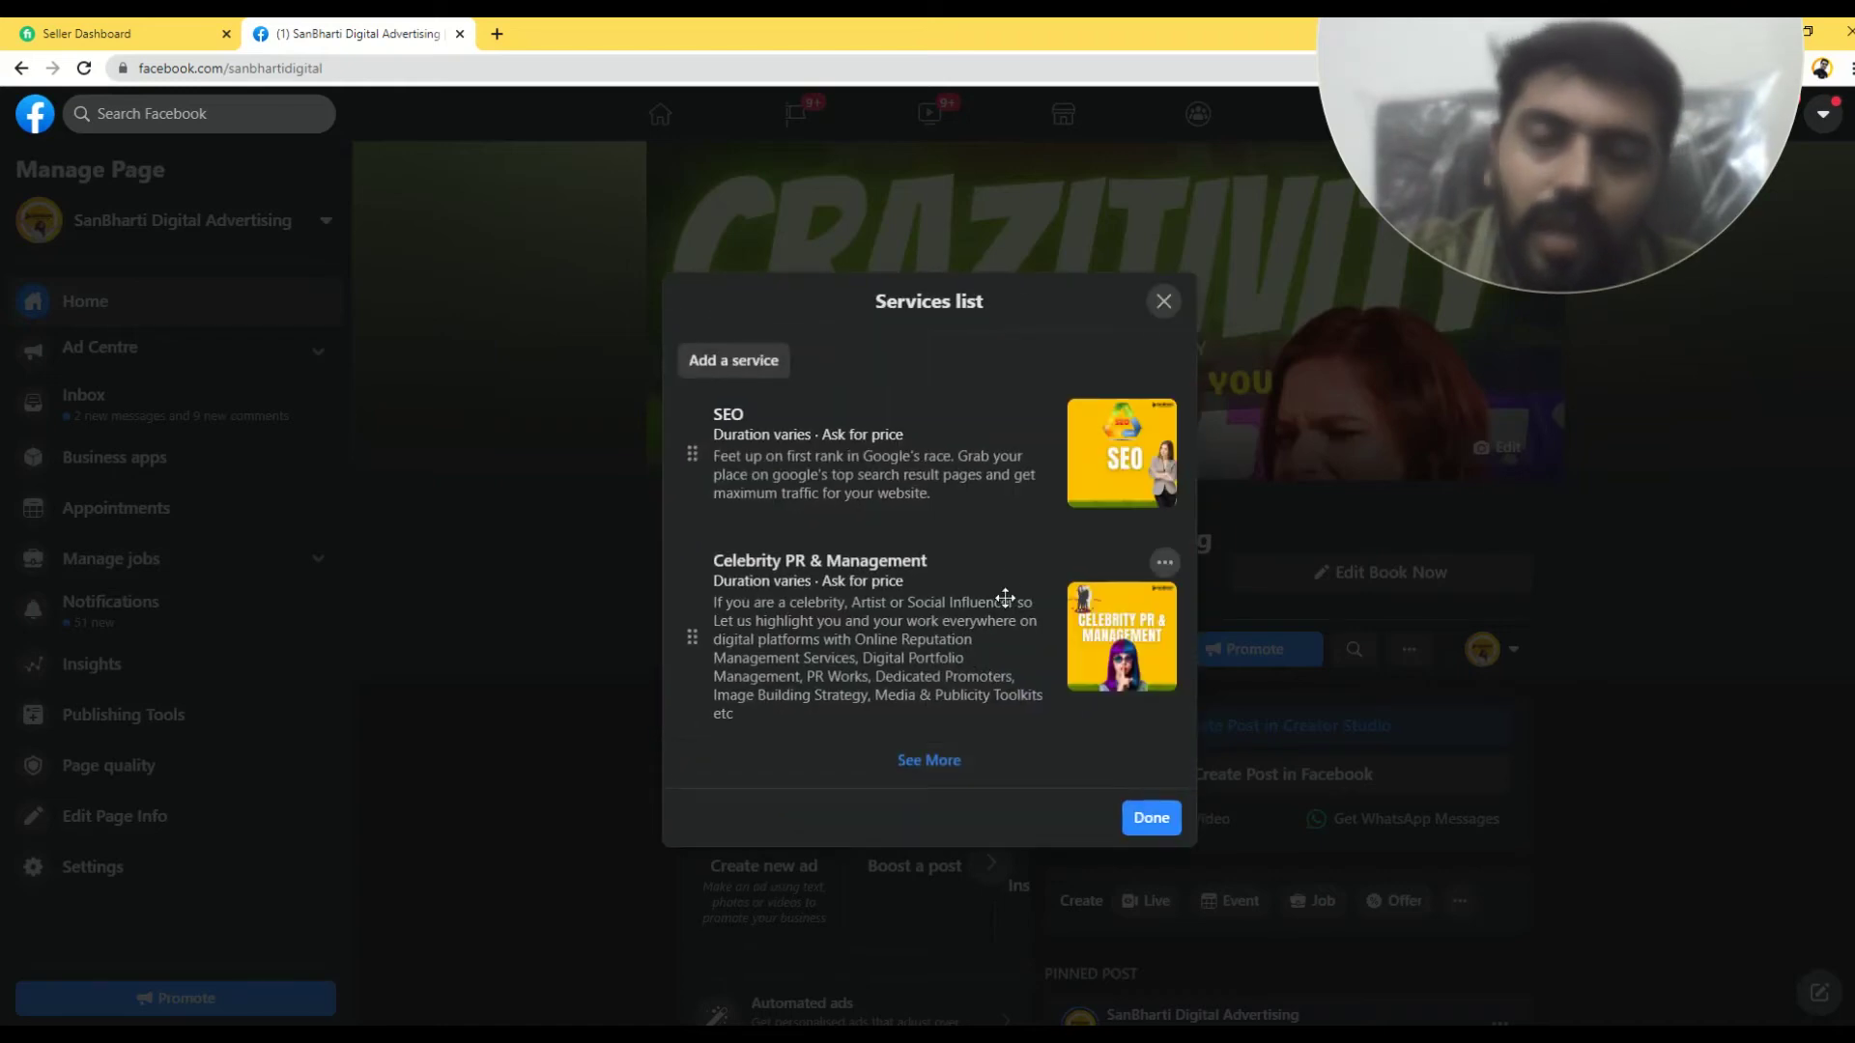
left_click(933, 763)
scroll(899, 558, "down", 8)
scroll(898, 570, "up", 8)
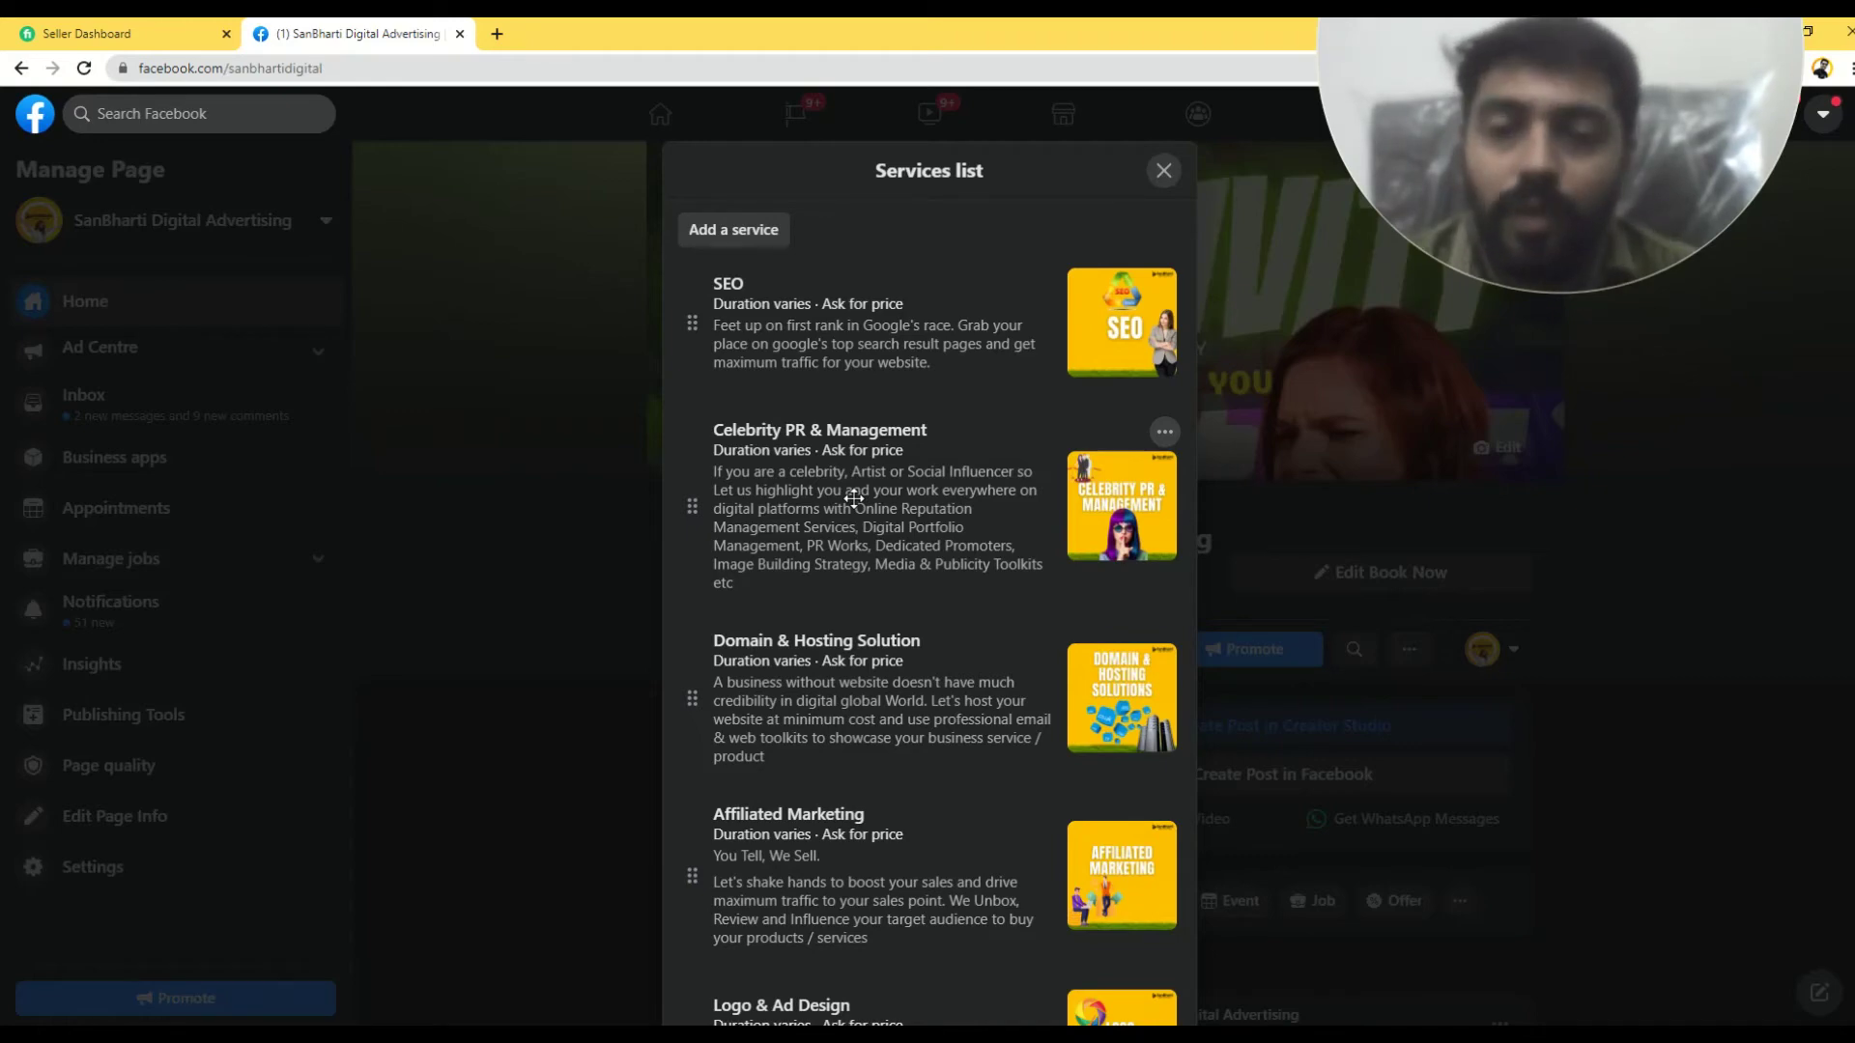
scroll(854, 499, "down", 7)
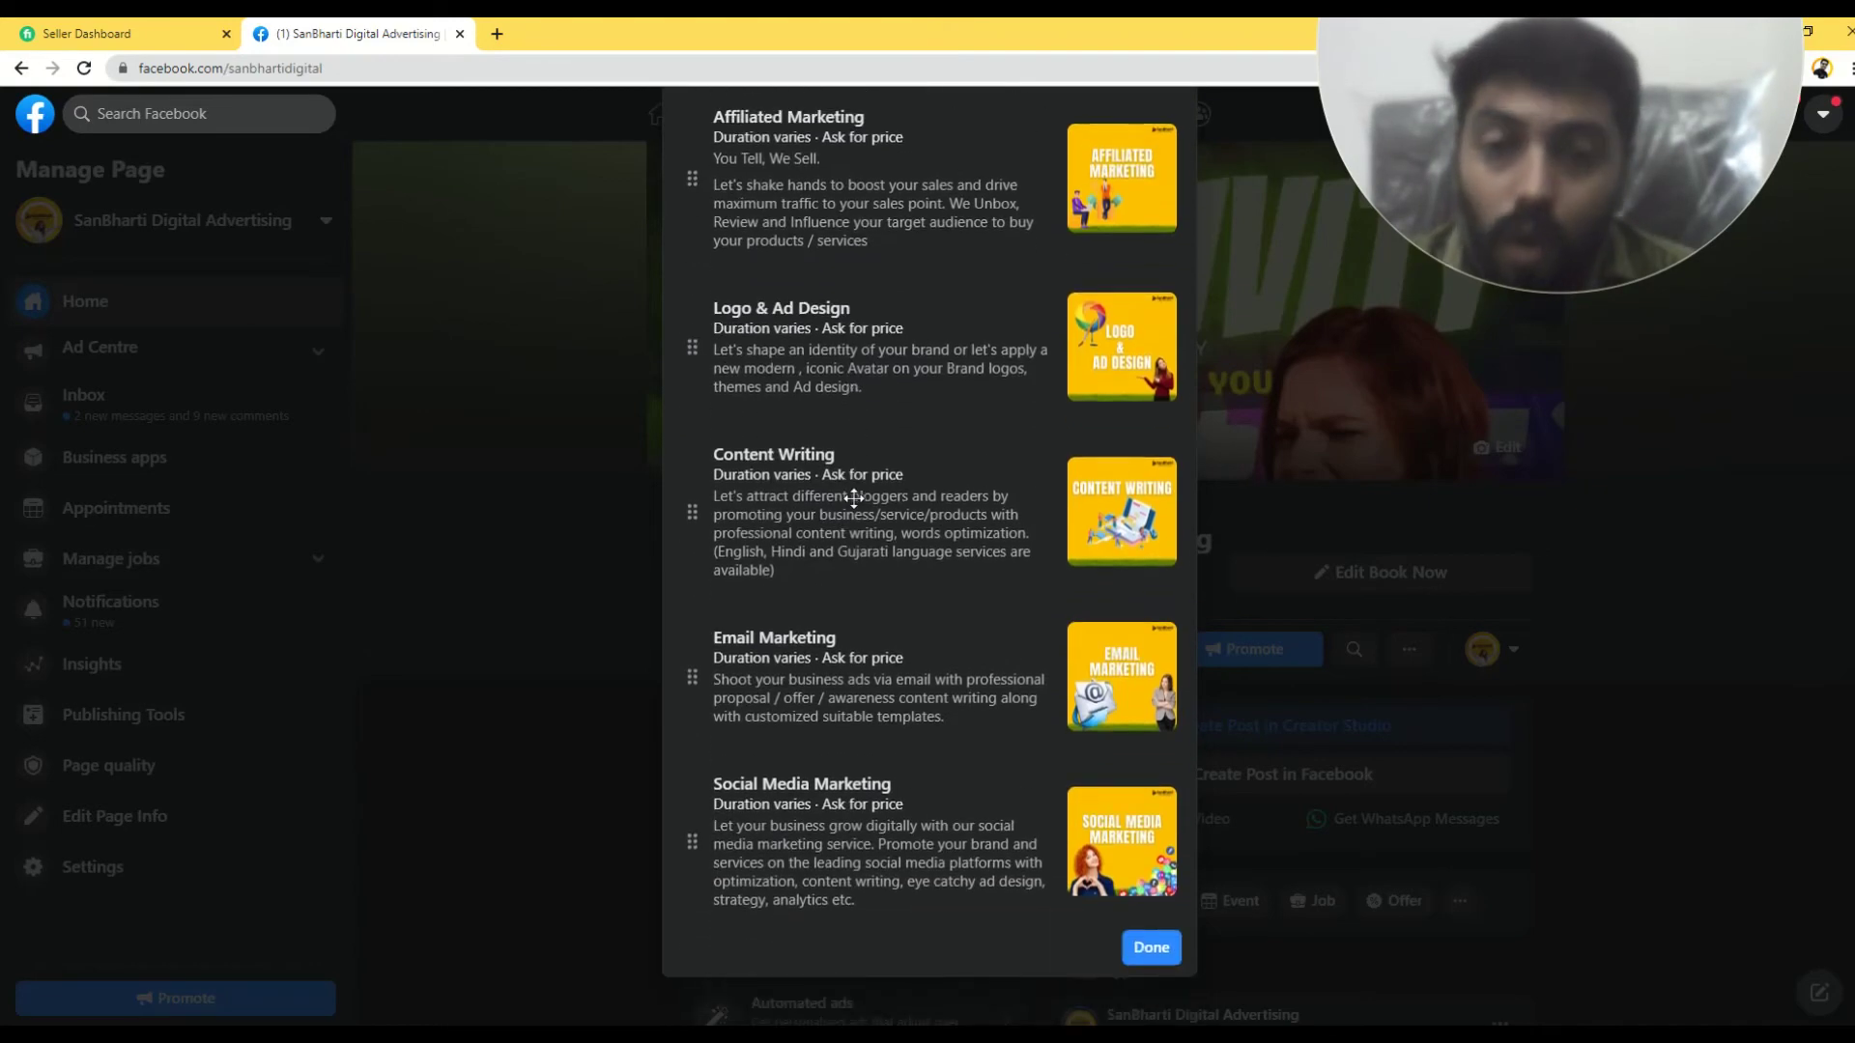
scroll(854, 498, "up", 10)
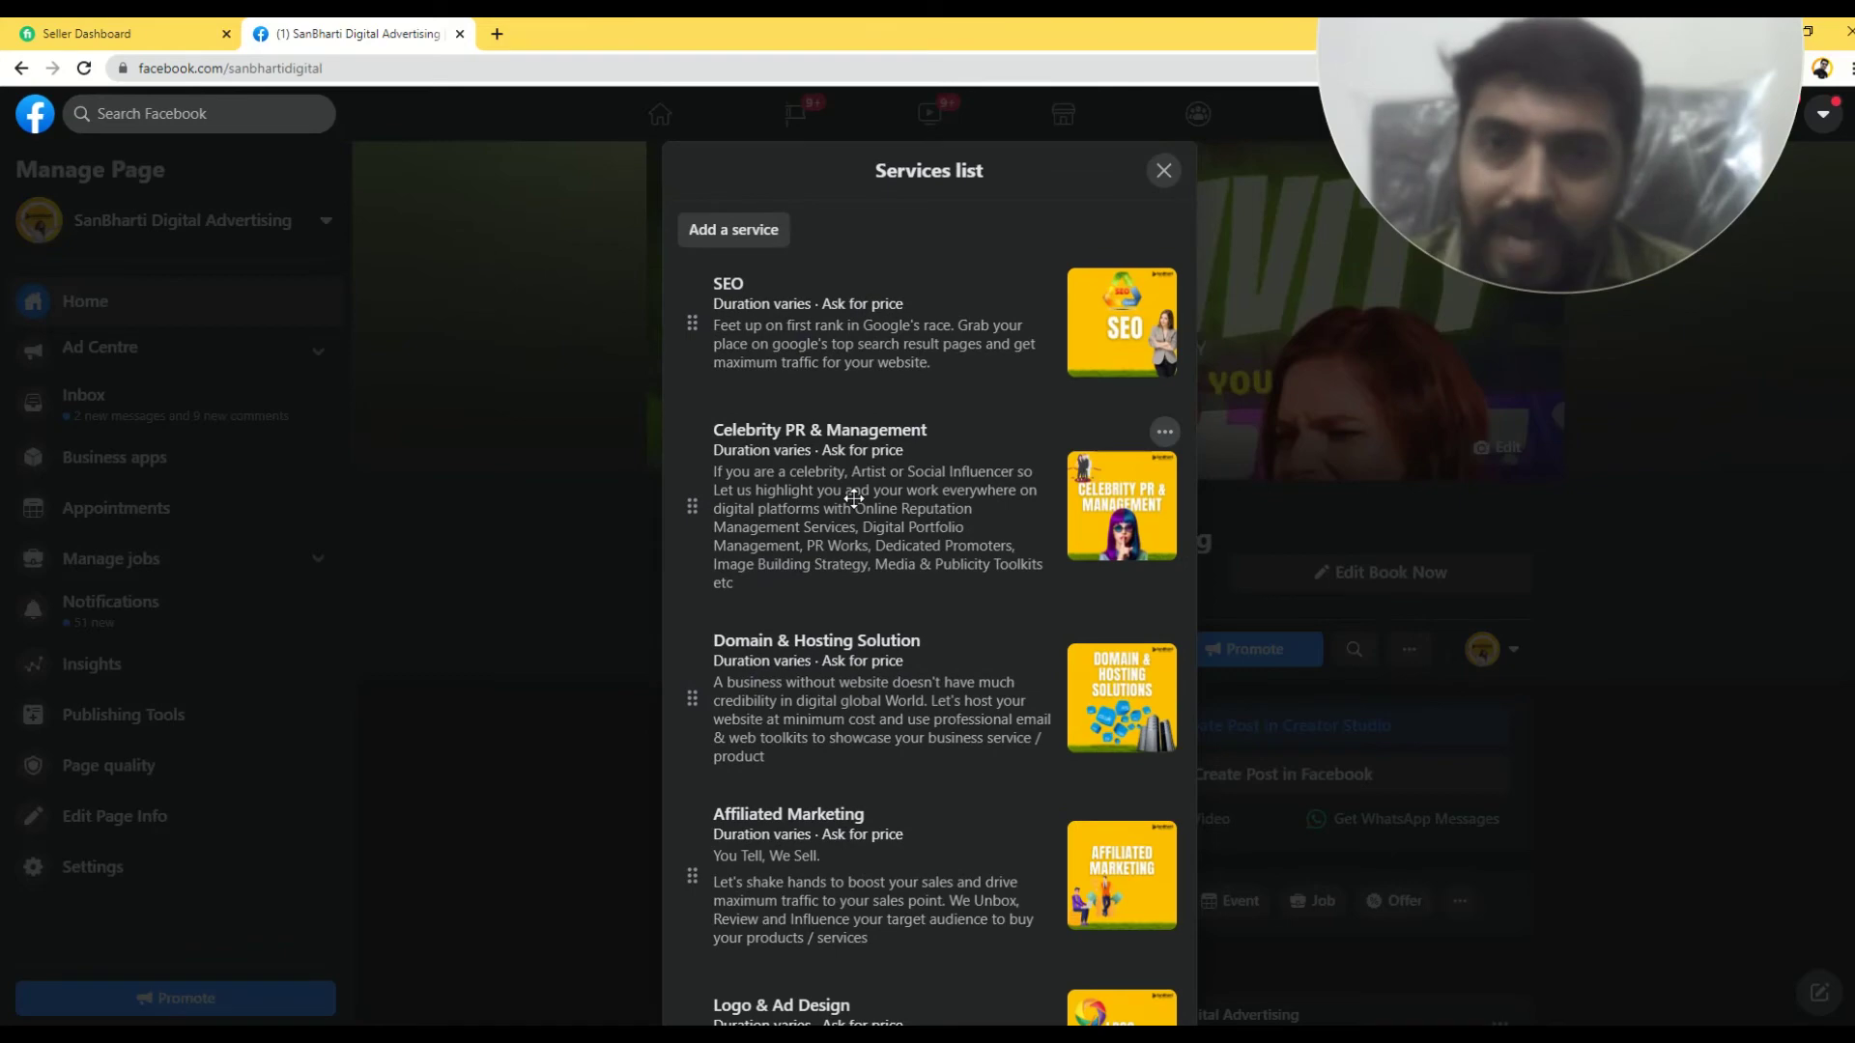
scroll(854, 499, "down", 10)
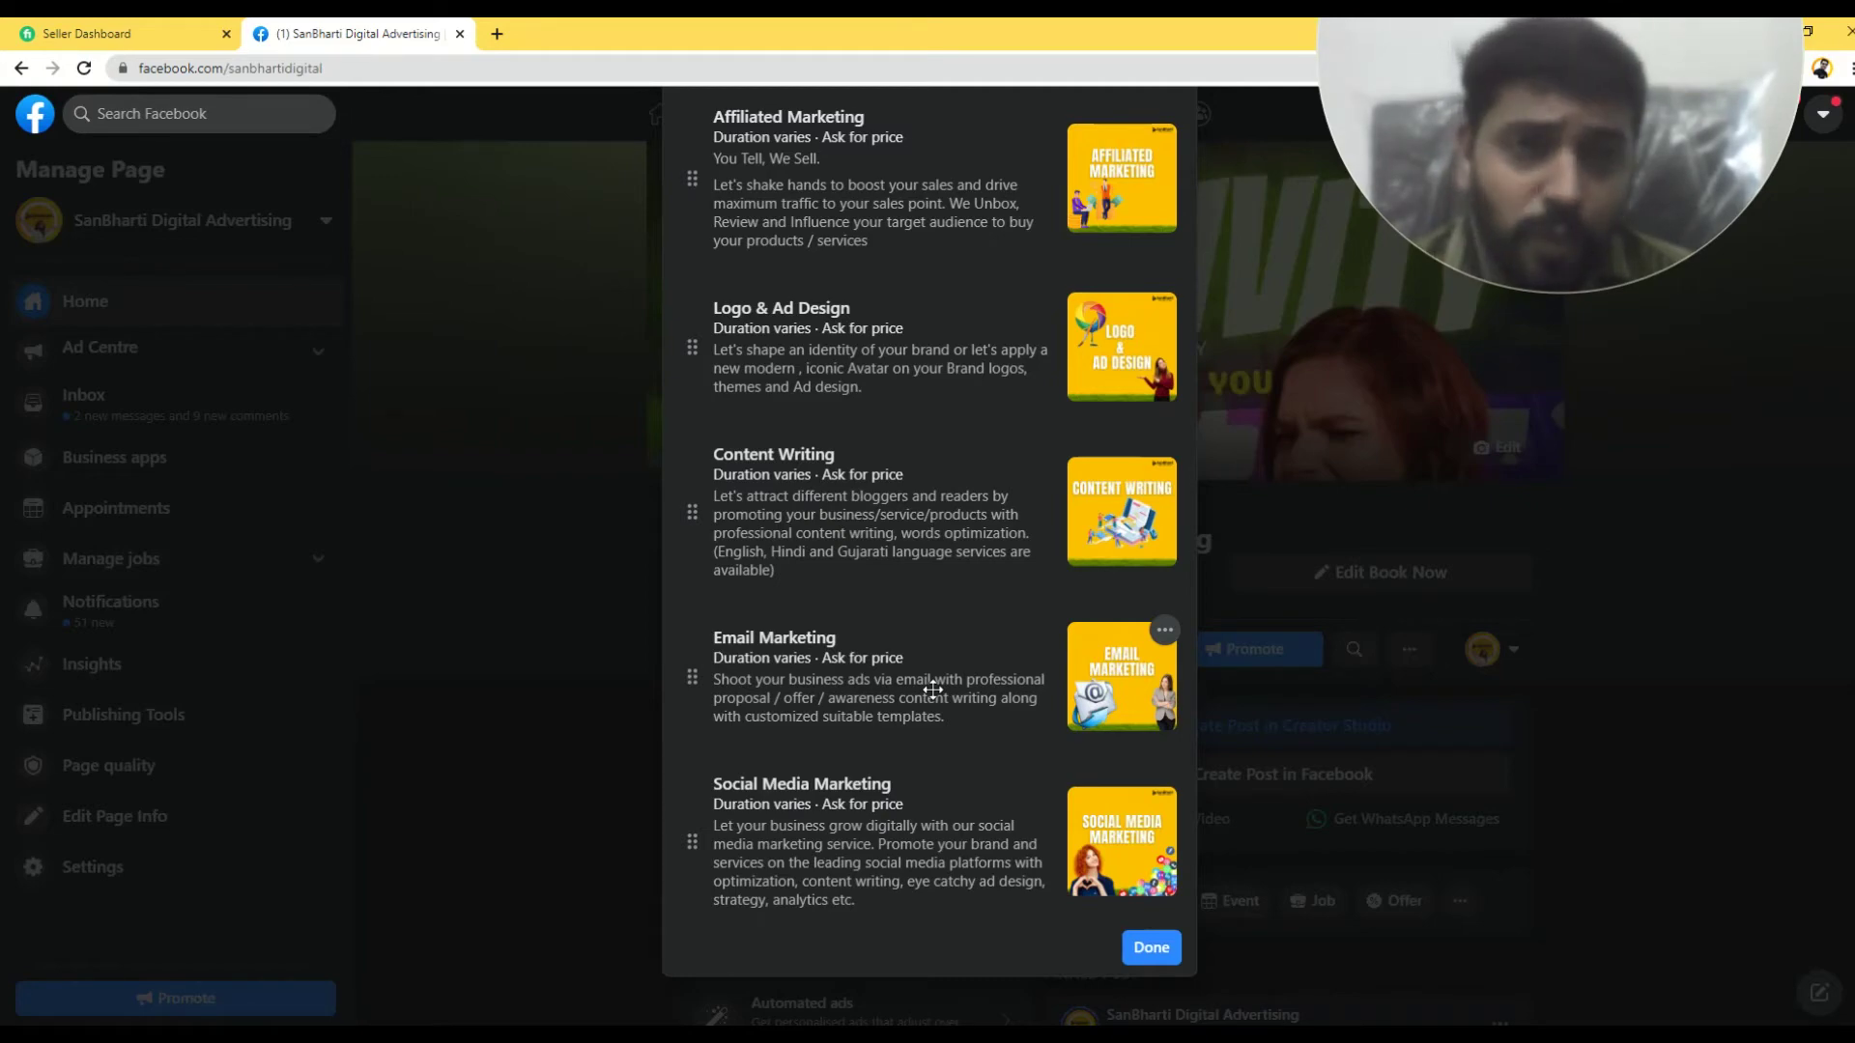
scroll(932, 688, "up", 5)
scroll(932, 689, "down", 5)
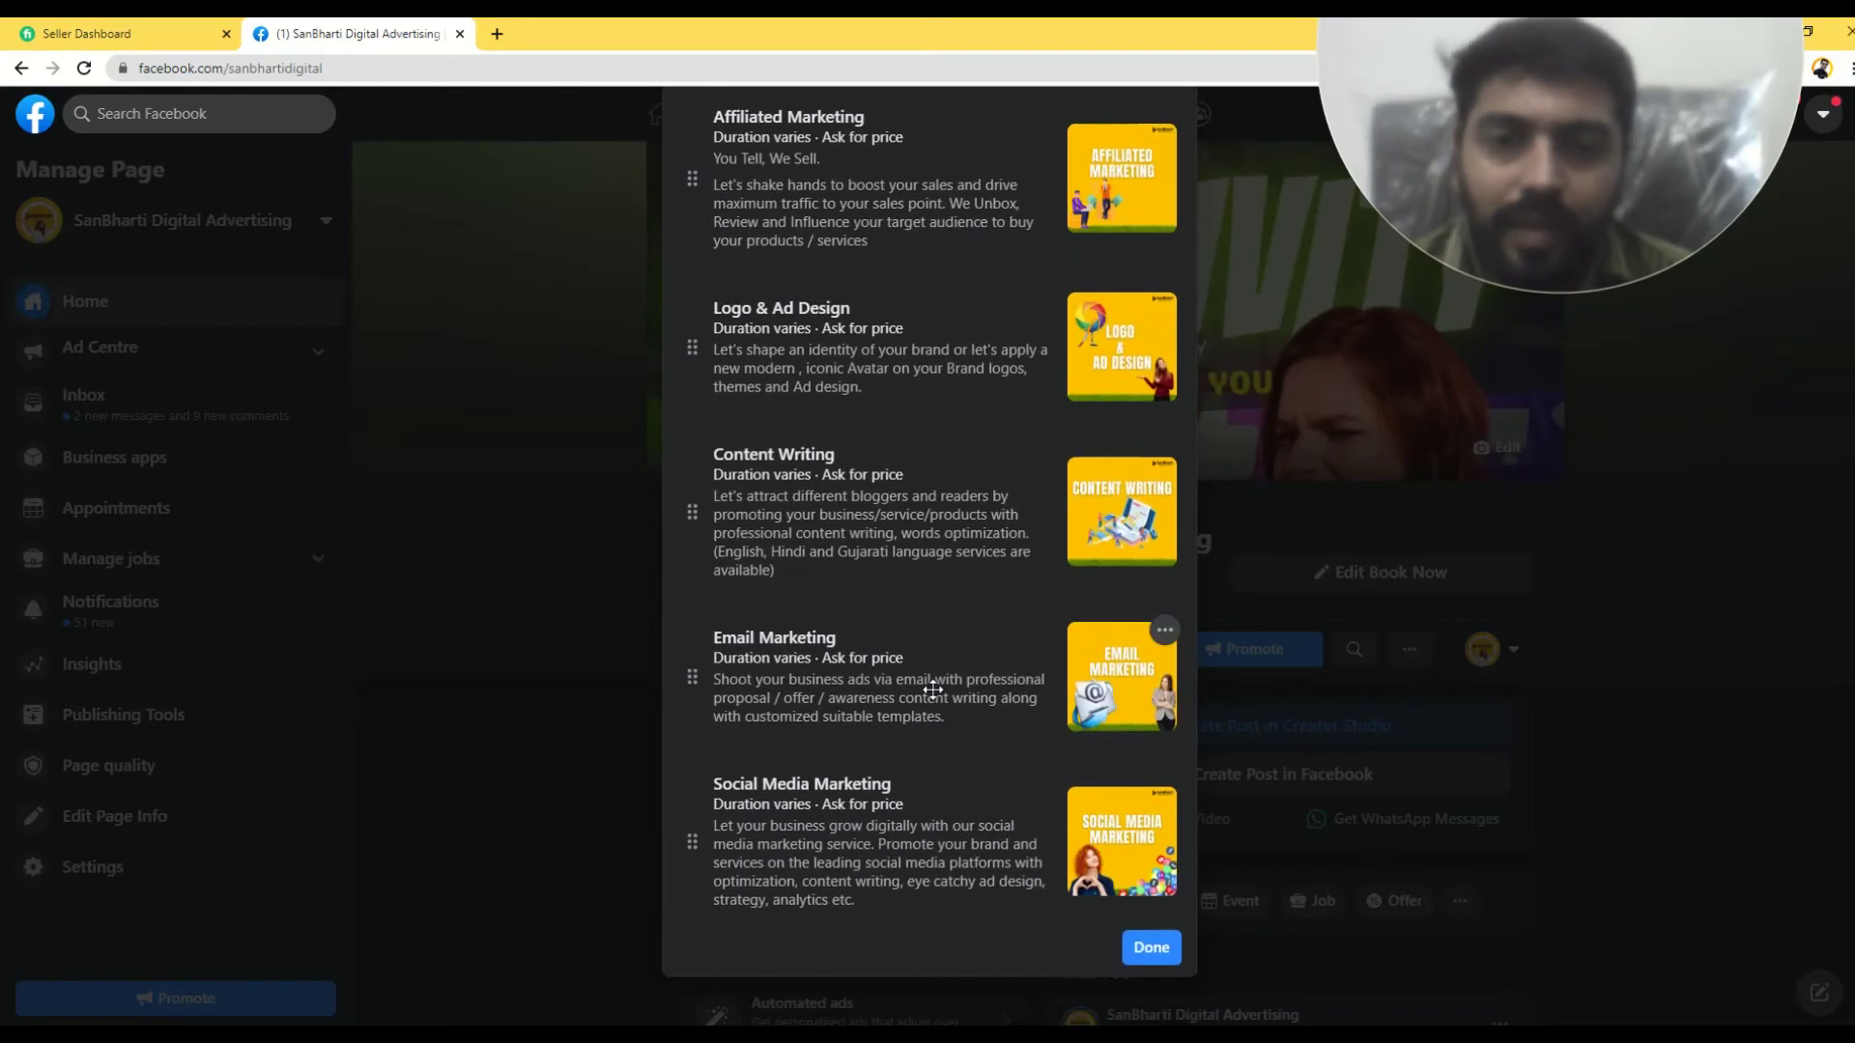
scroll(932, 689, "up", 5)
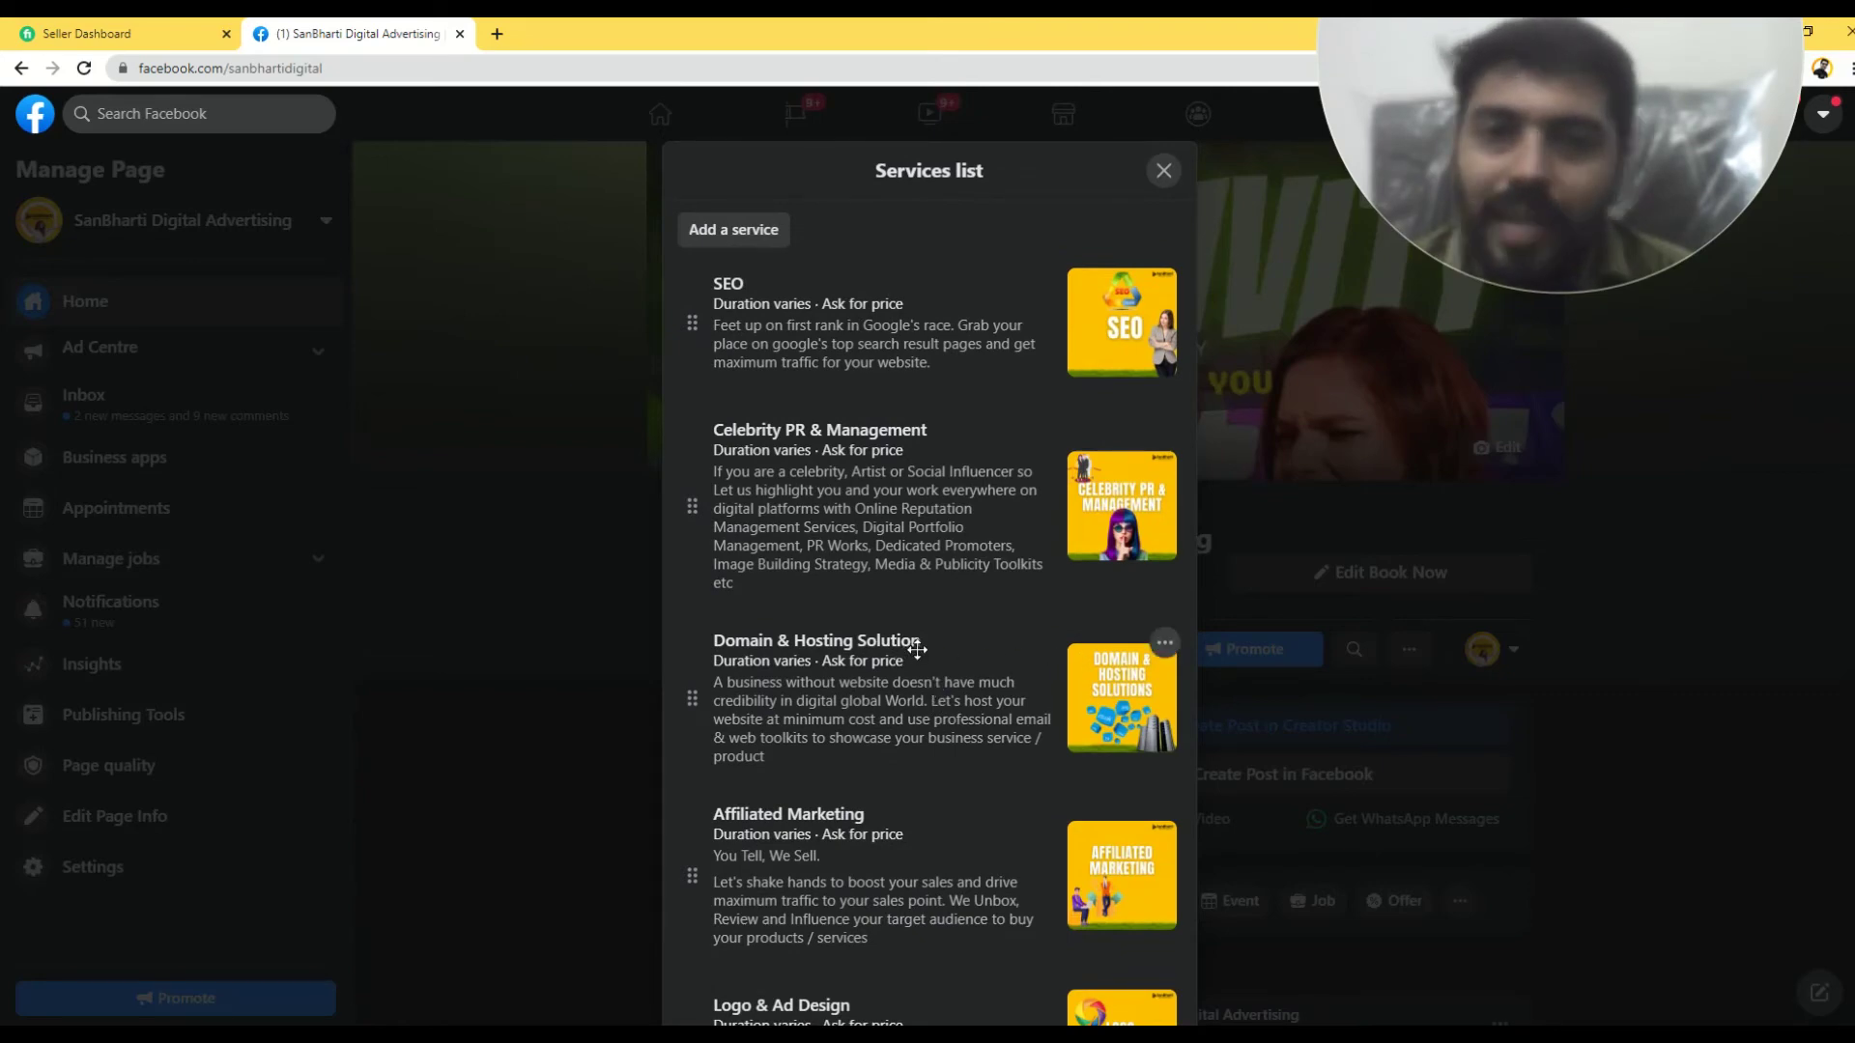
scroll(913, 650, "down", 7)
scroll(1087, 980, "down", 3)
scroll(783, 467, "up", 7)
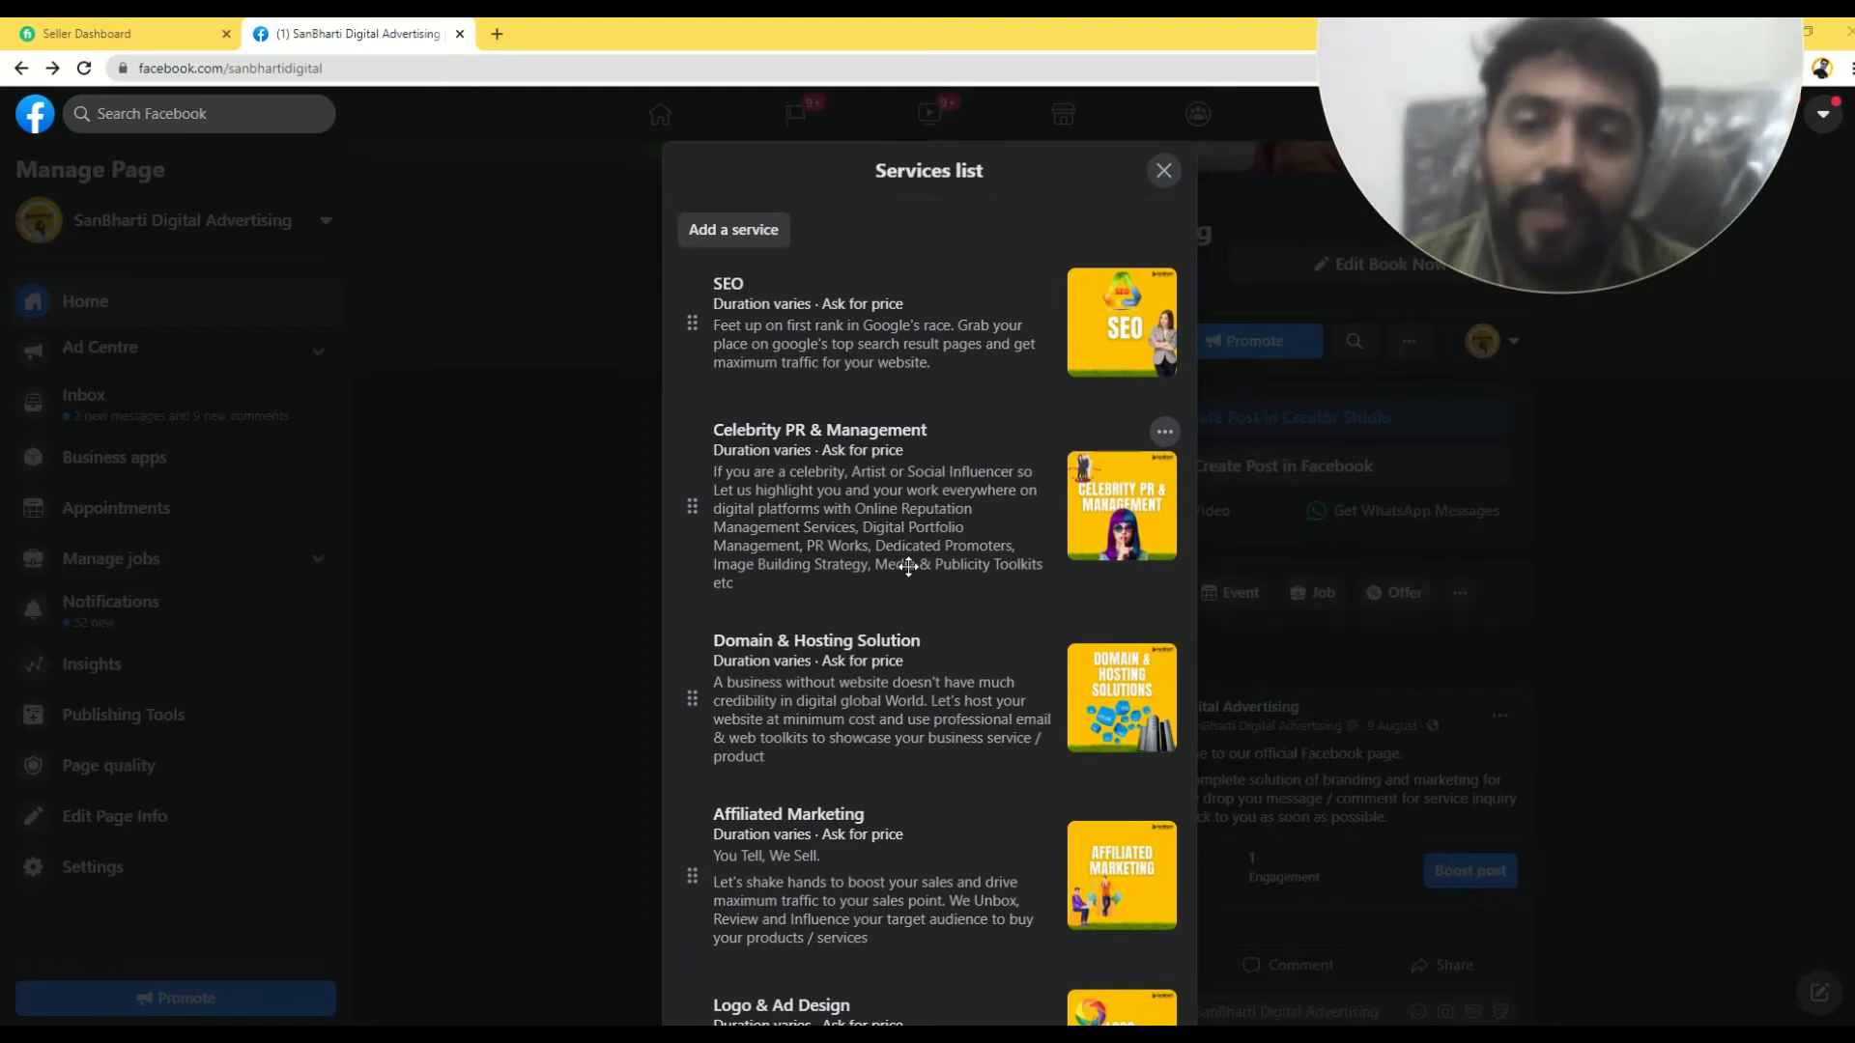
scroll(908, 575, "down", 3)
scroll(914, 598, "down", 3)
scroll(914, 598, "up", 6)
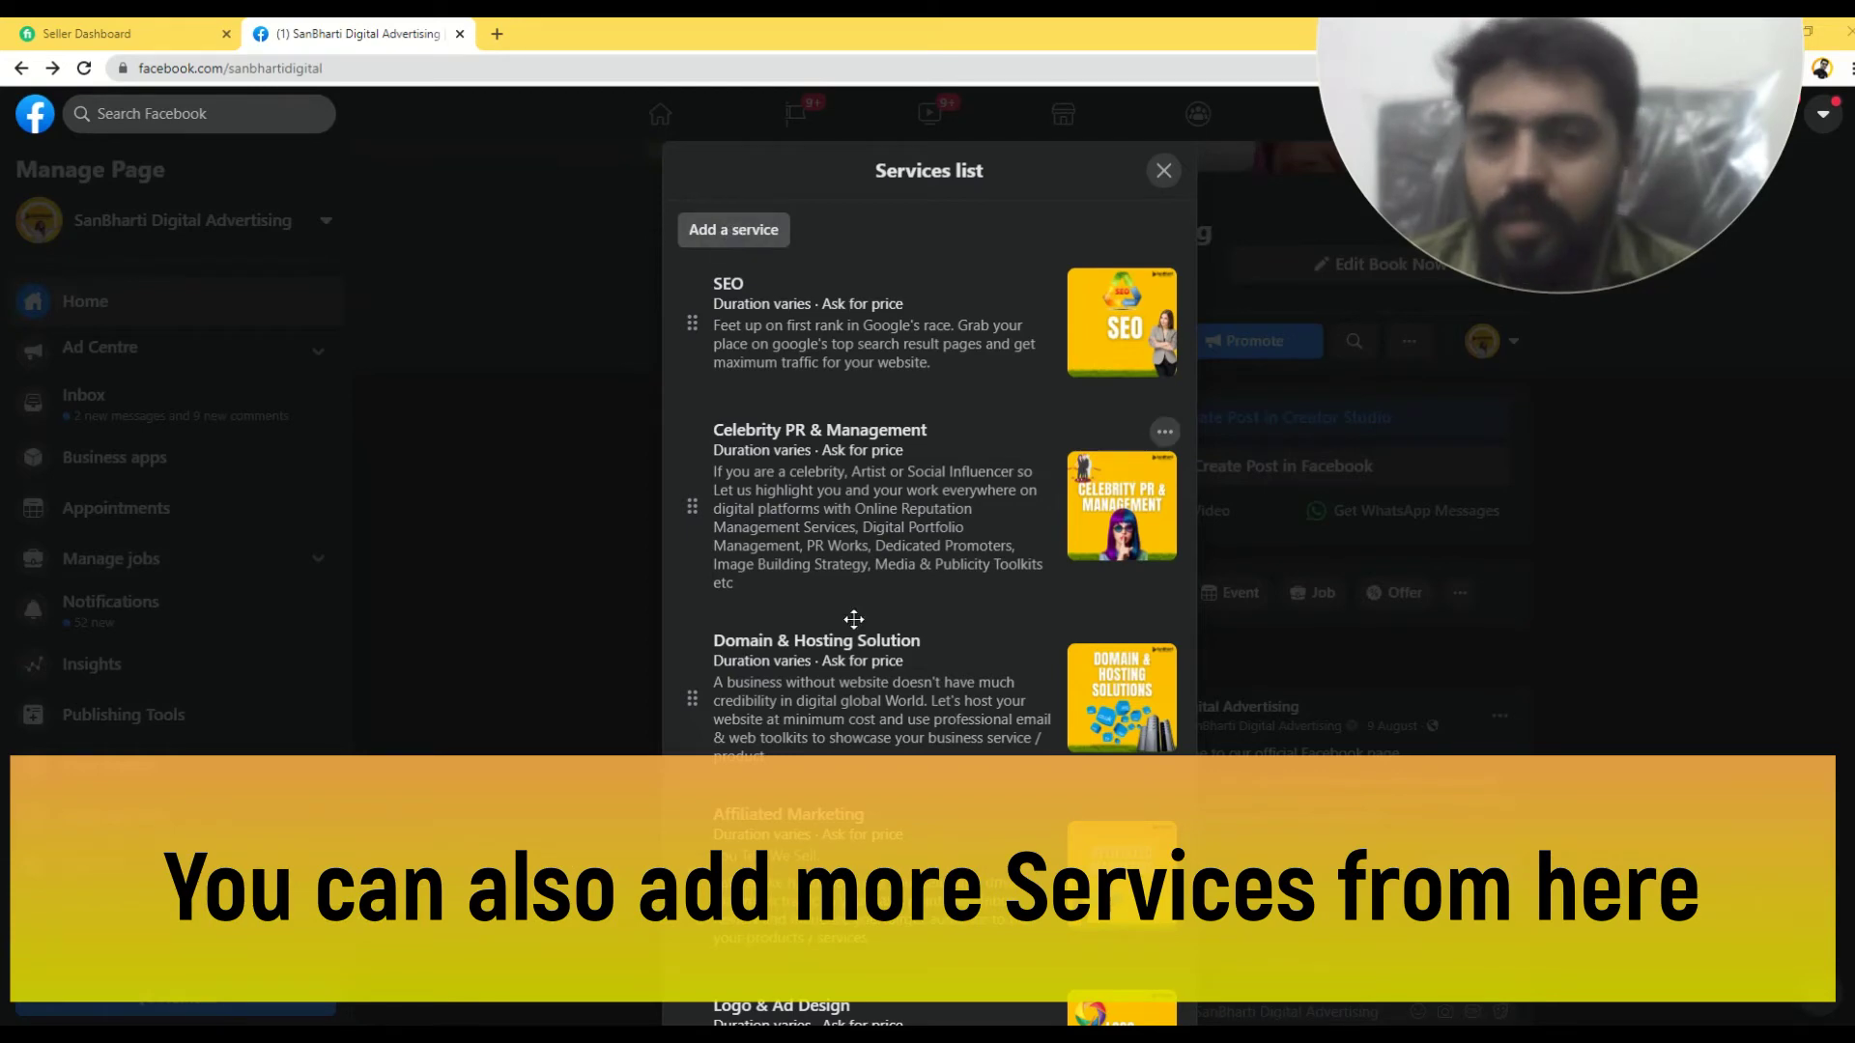
scroll(893, 698, "down", 7)
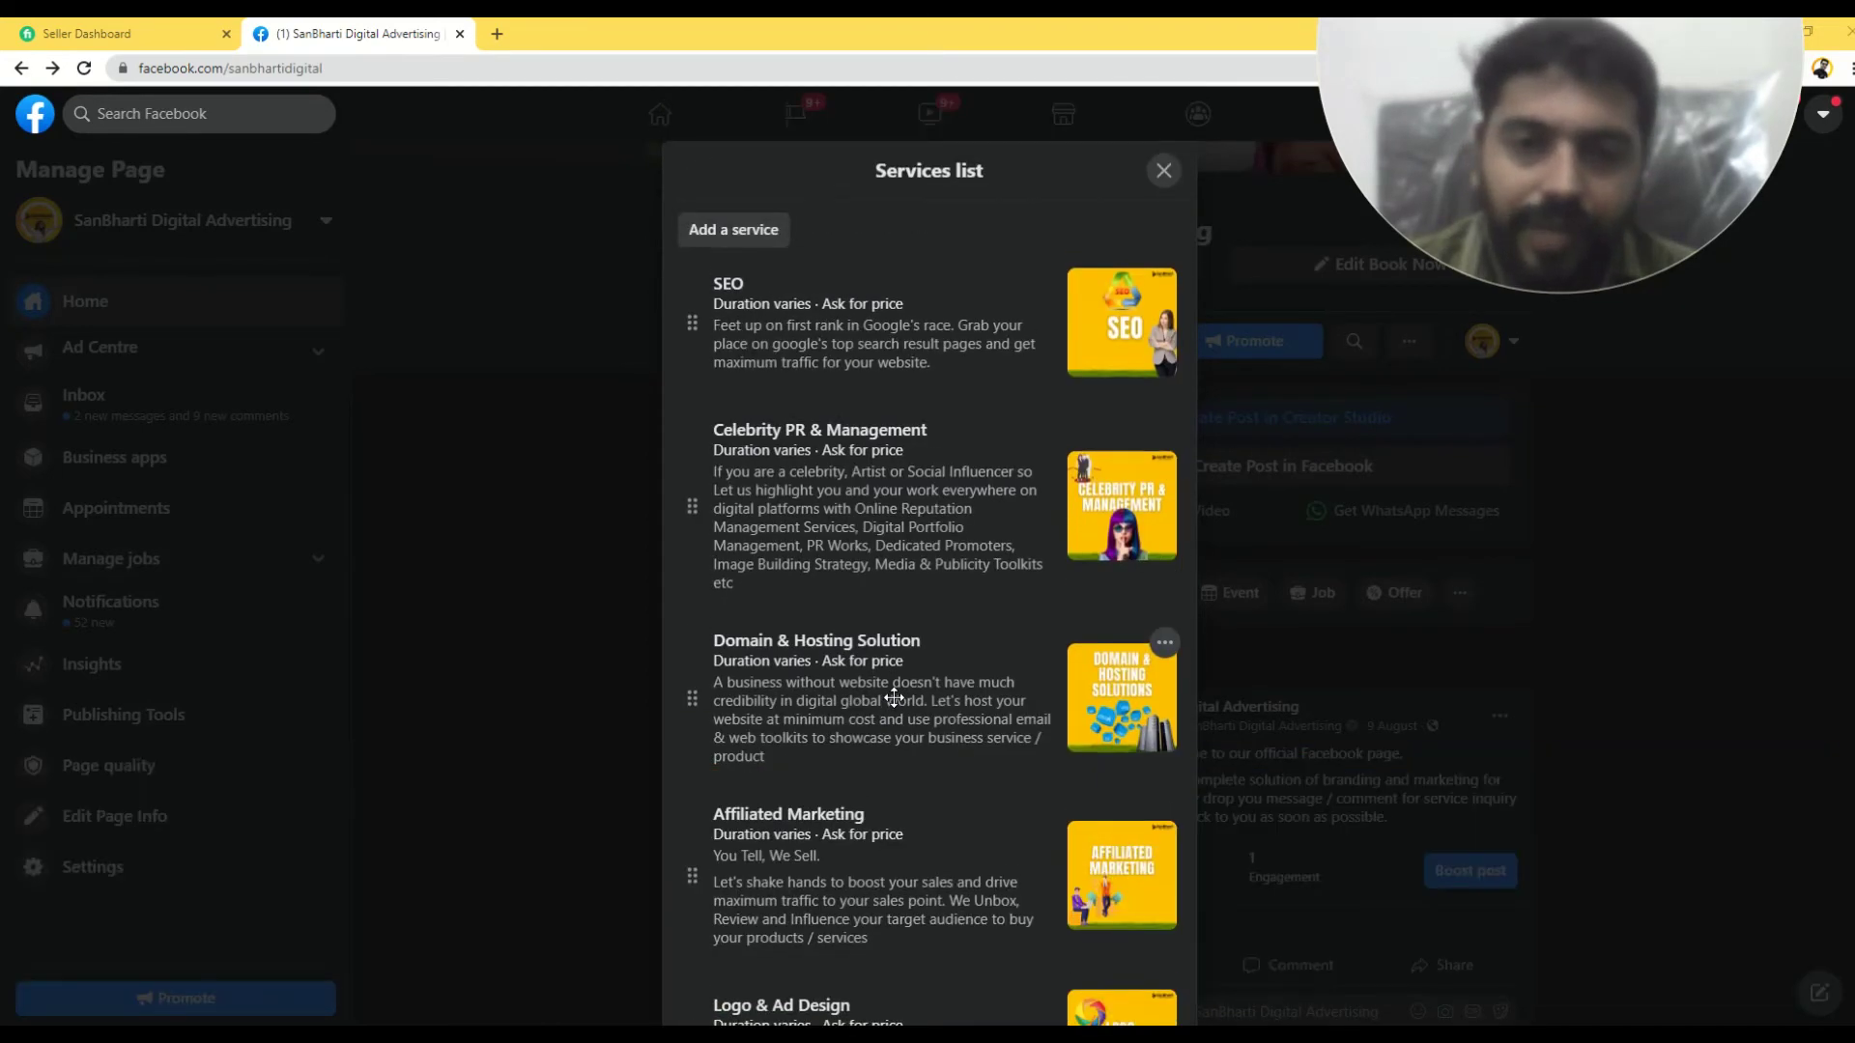
scroll(890, 700, "down", 8)
left_click(1149, 949)
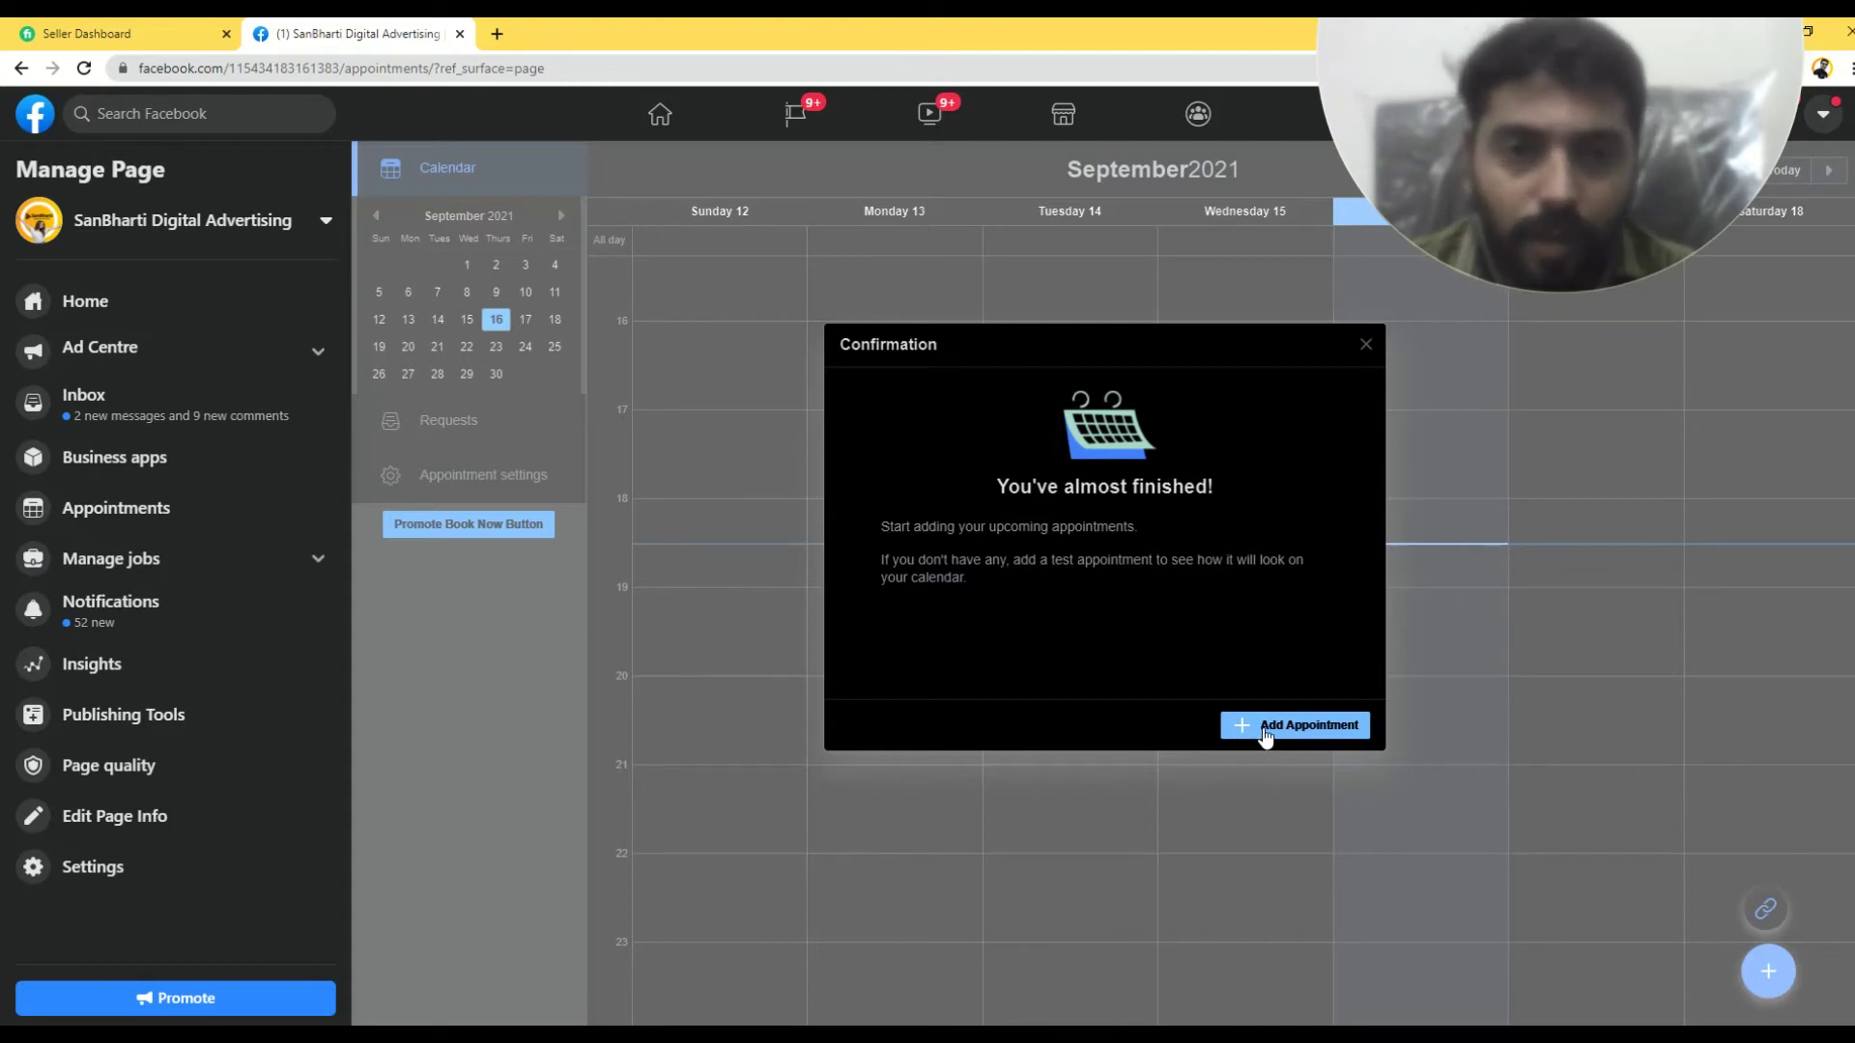
- Dismiss the setup confirmation to reveal the empty 12–18 September 2021 week
left_click(1365, 346)
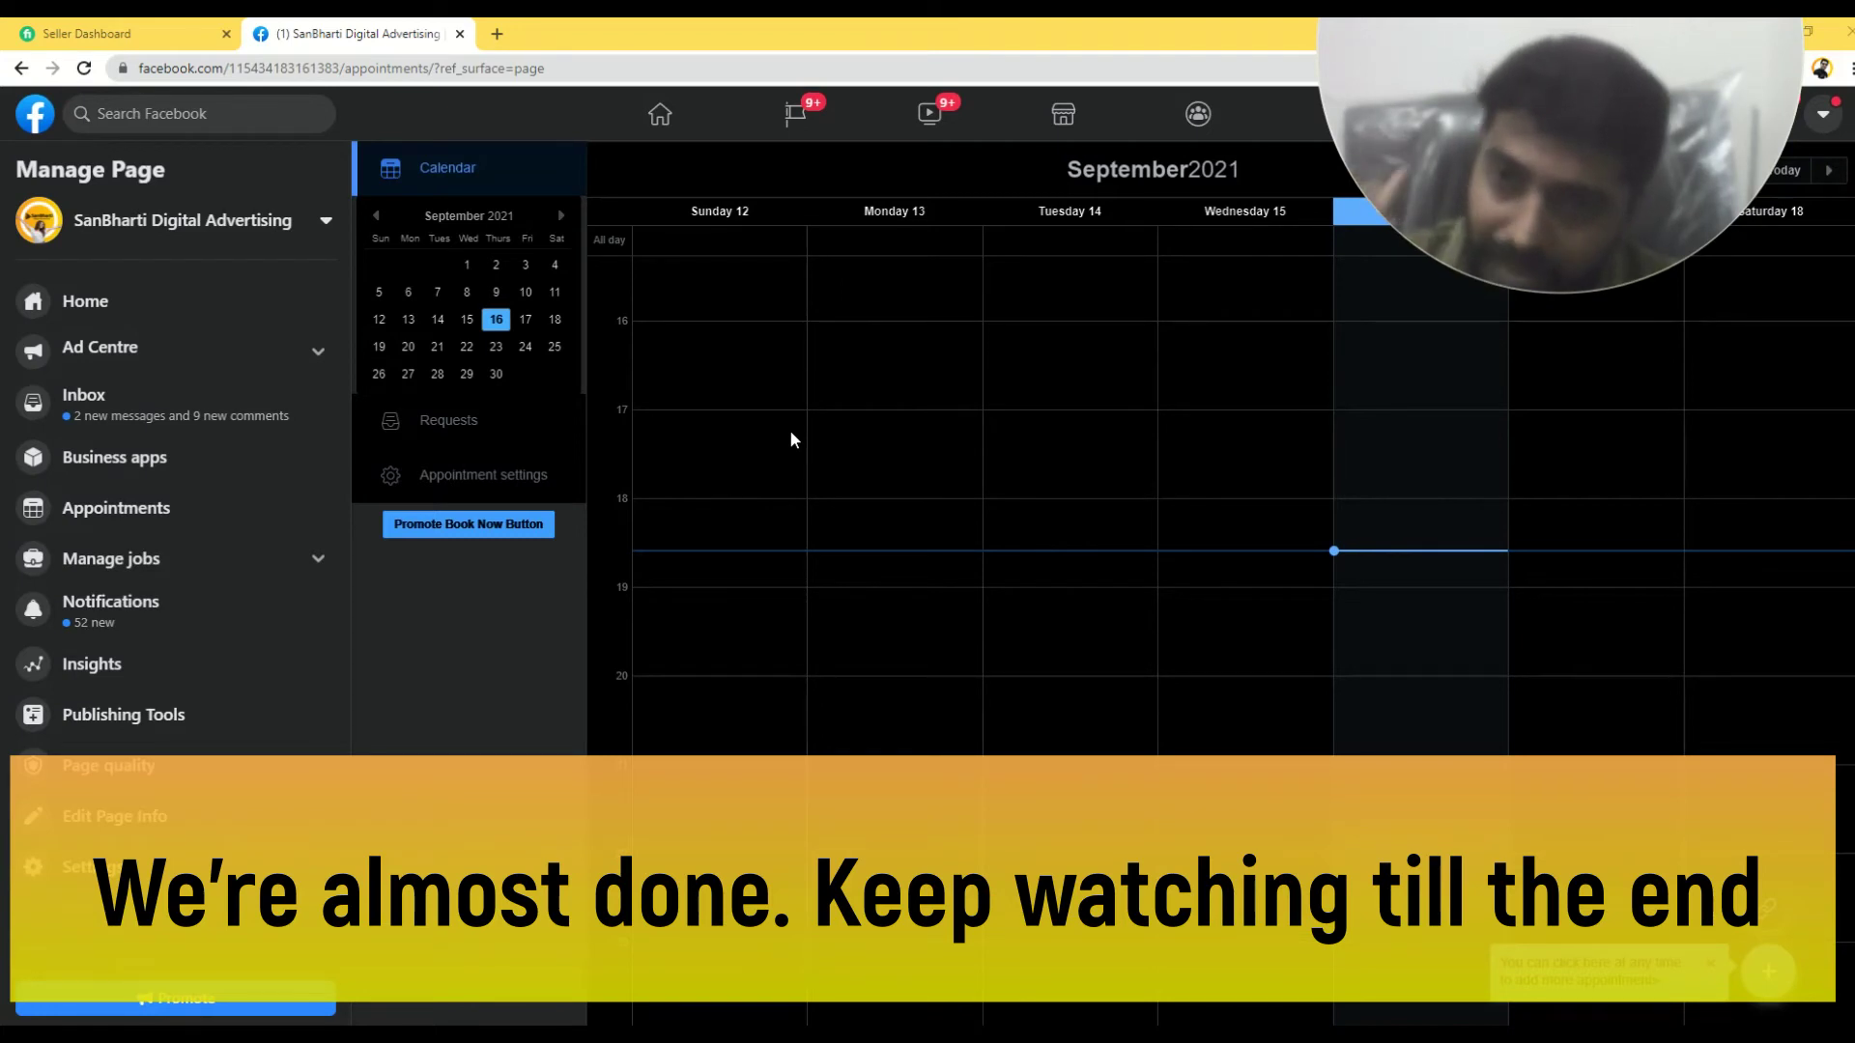
- In the client's browser, open SanBharti Digital Advertising from recent searches and start Book Now
key("alt+Tab")
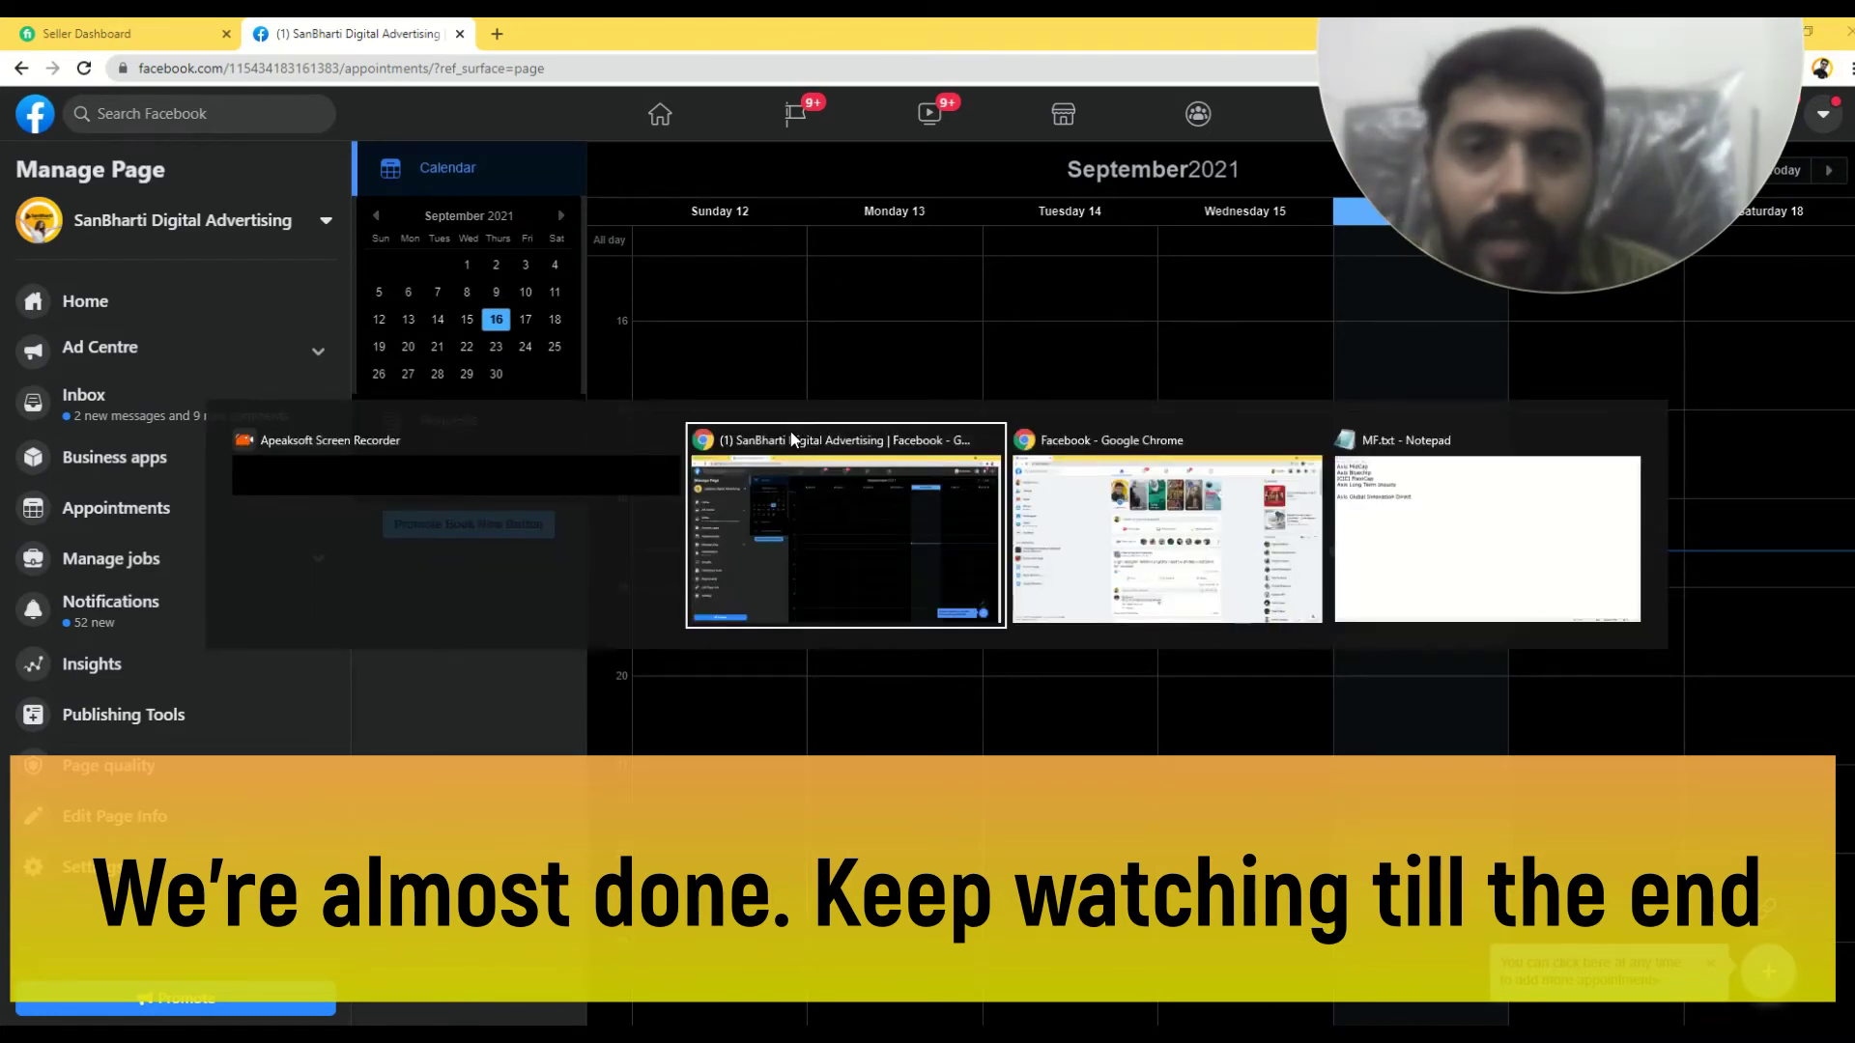
scroll(358, 428, "down", 8)
scroll(357, 428, "up", 8)
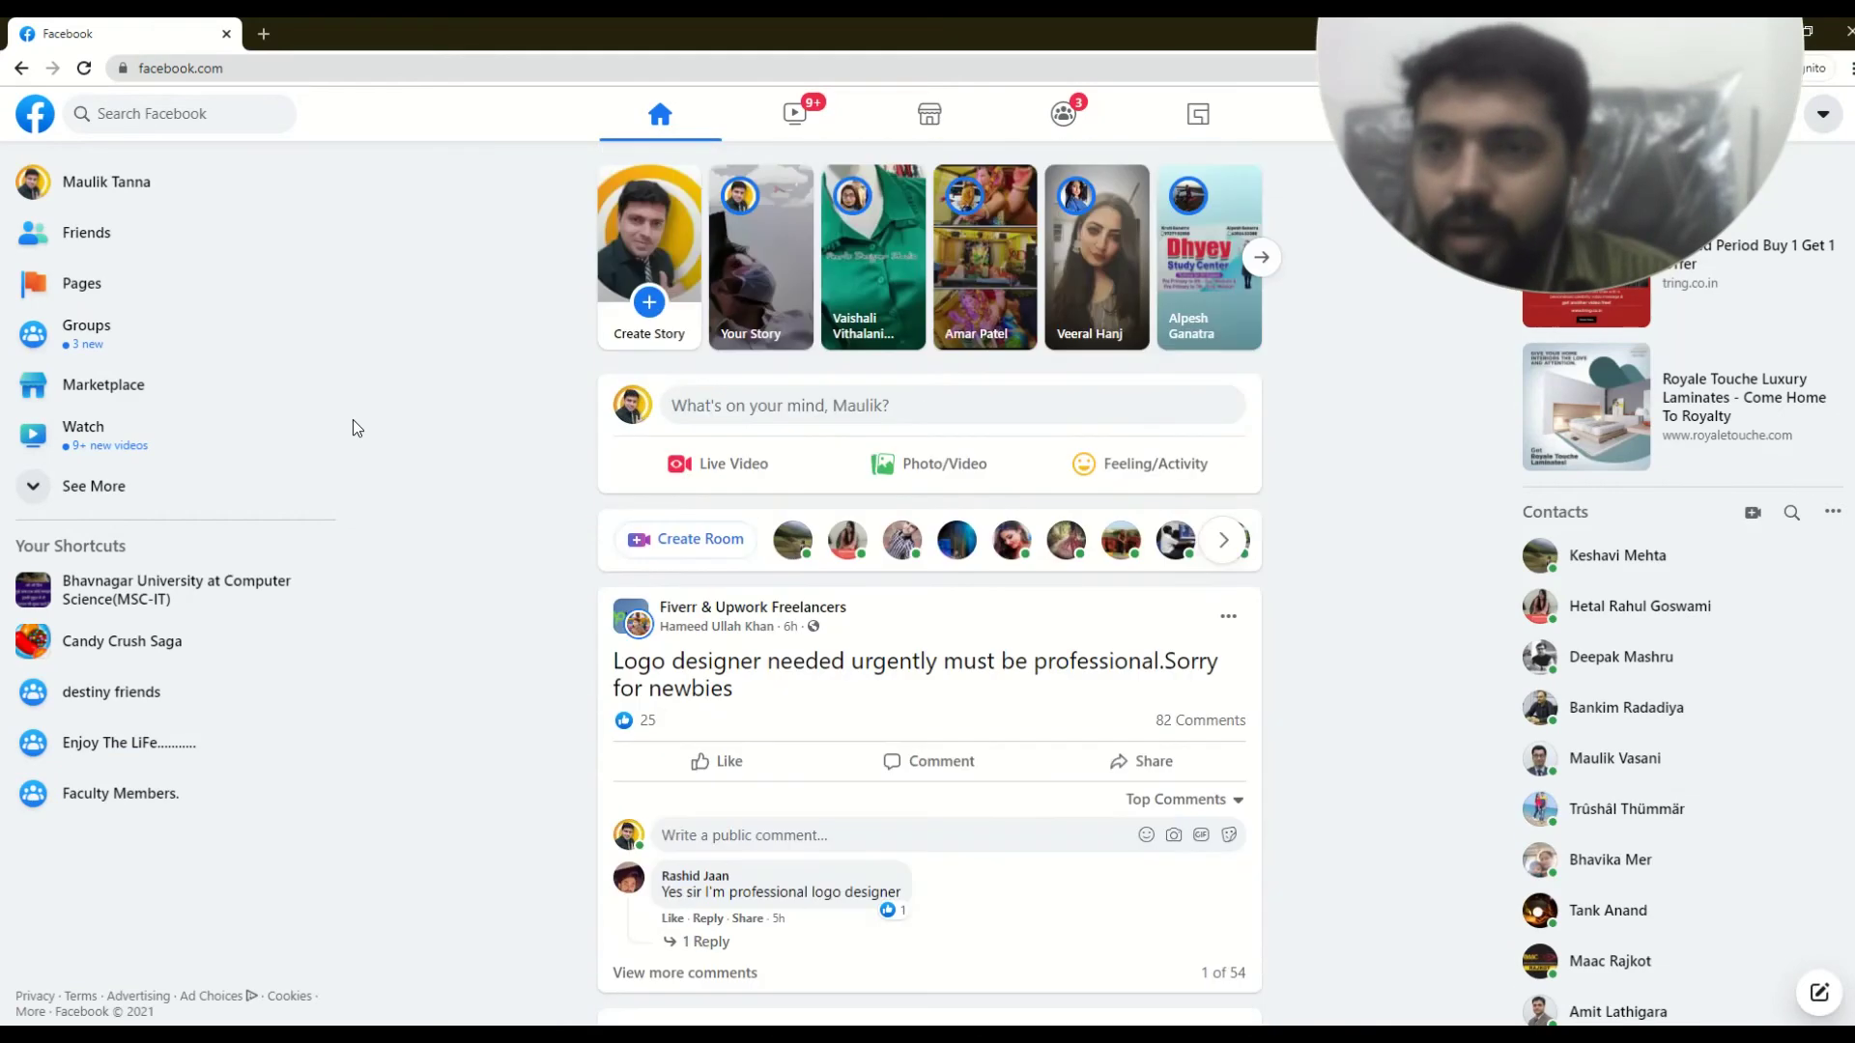
left_click(152, 113)
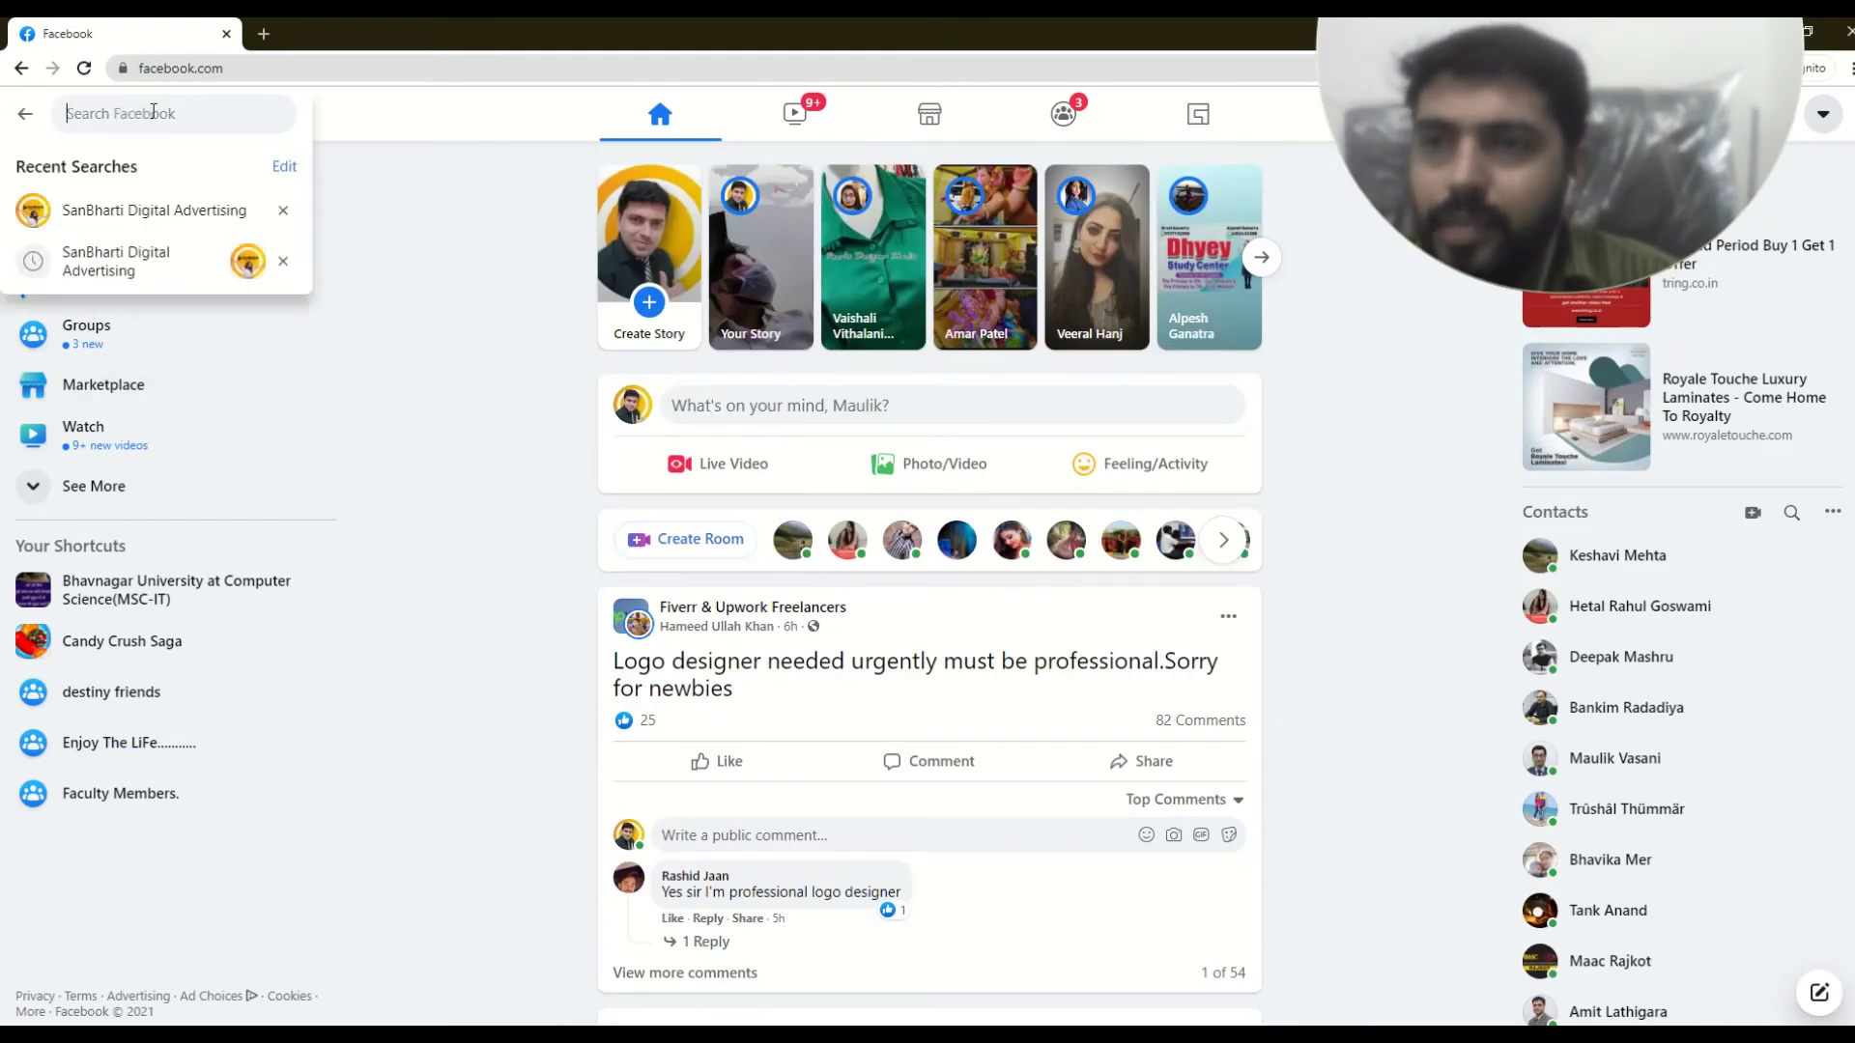
left_click(156, 217)
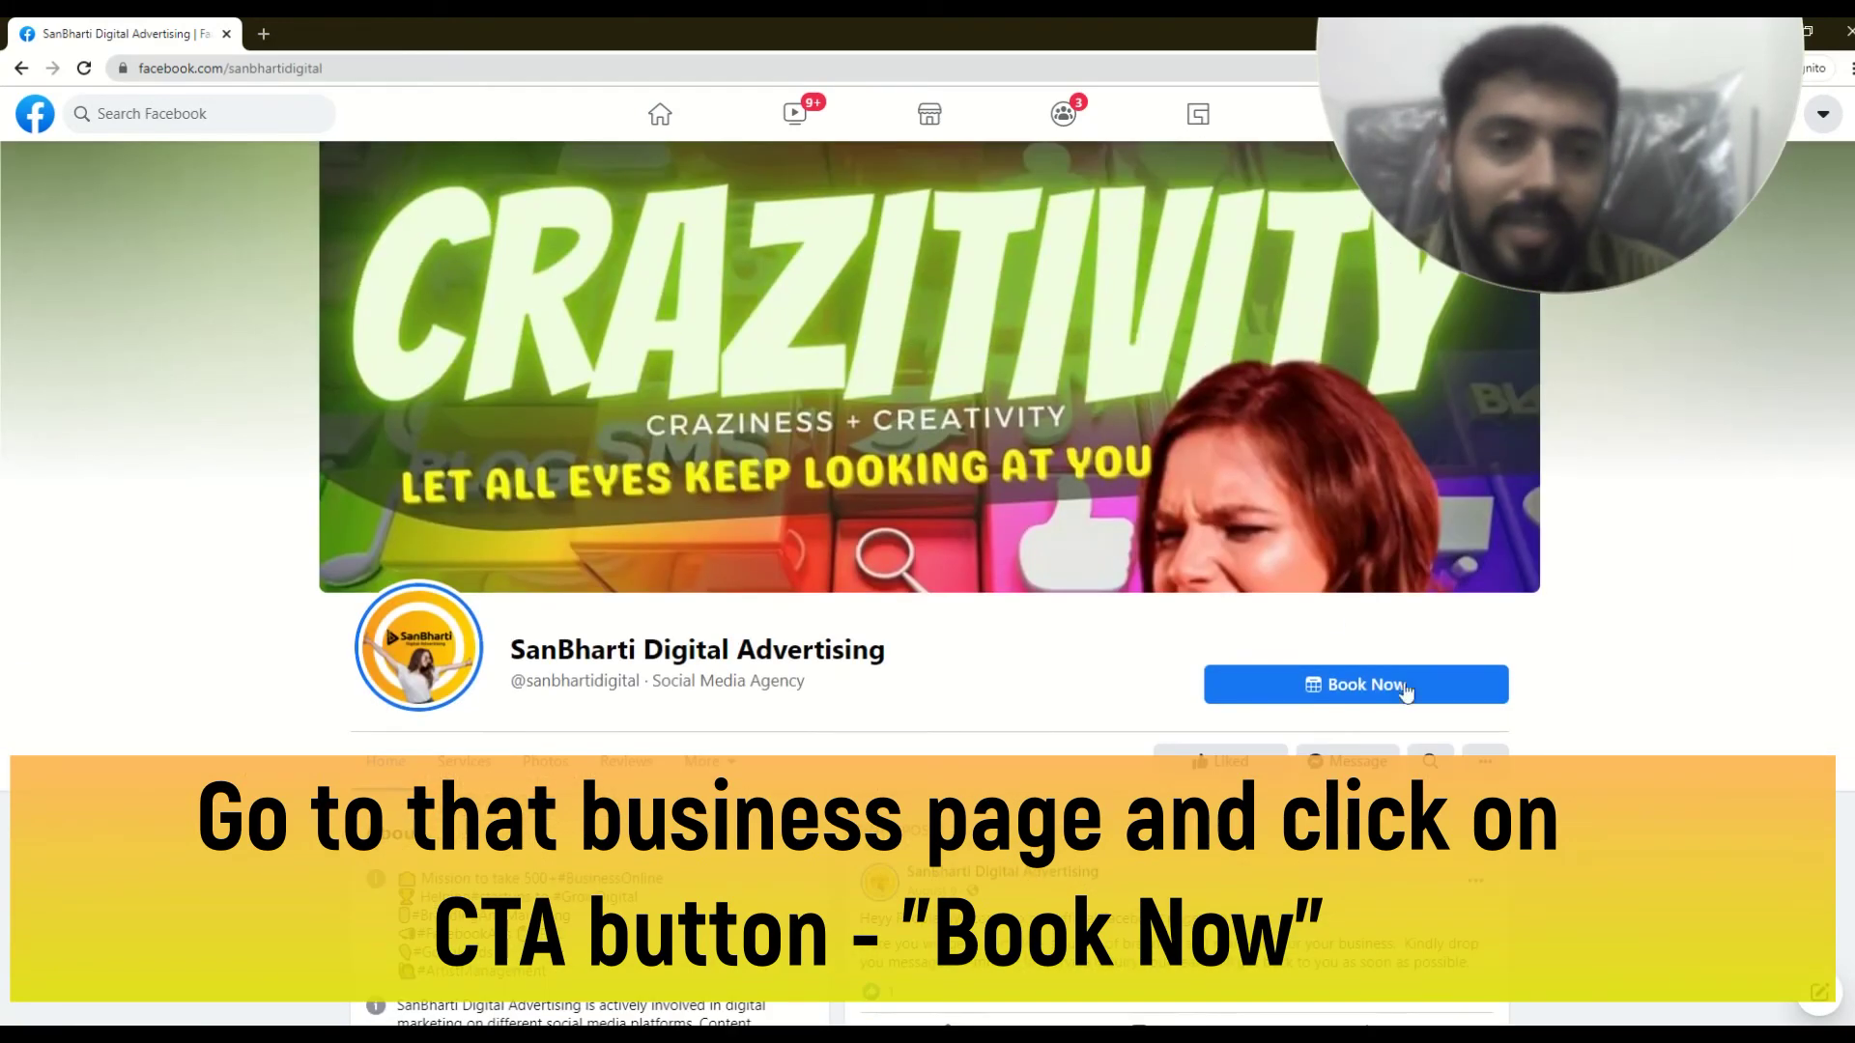
scroll(1371, 676, "down", 2)
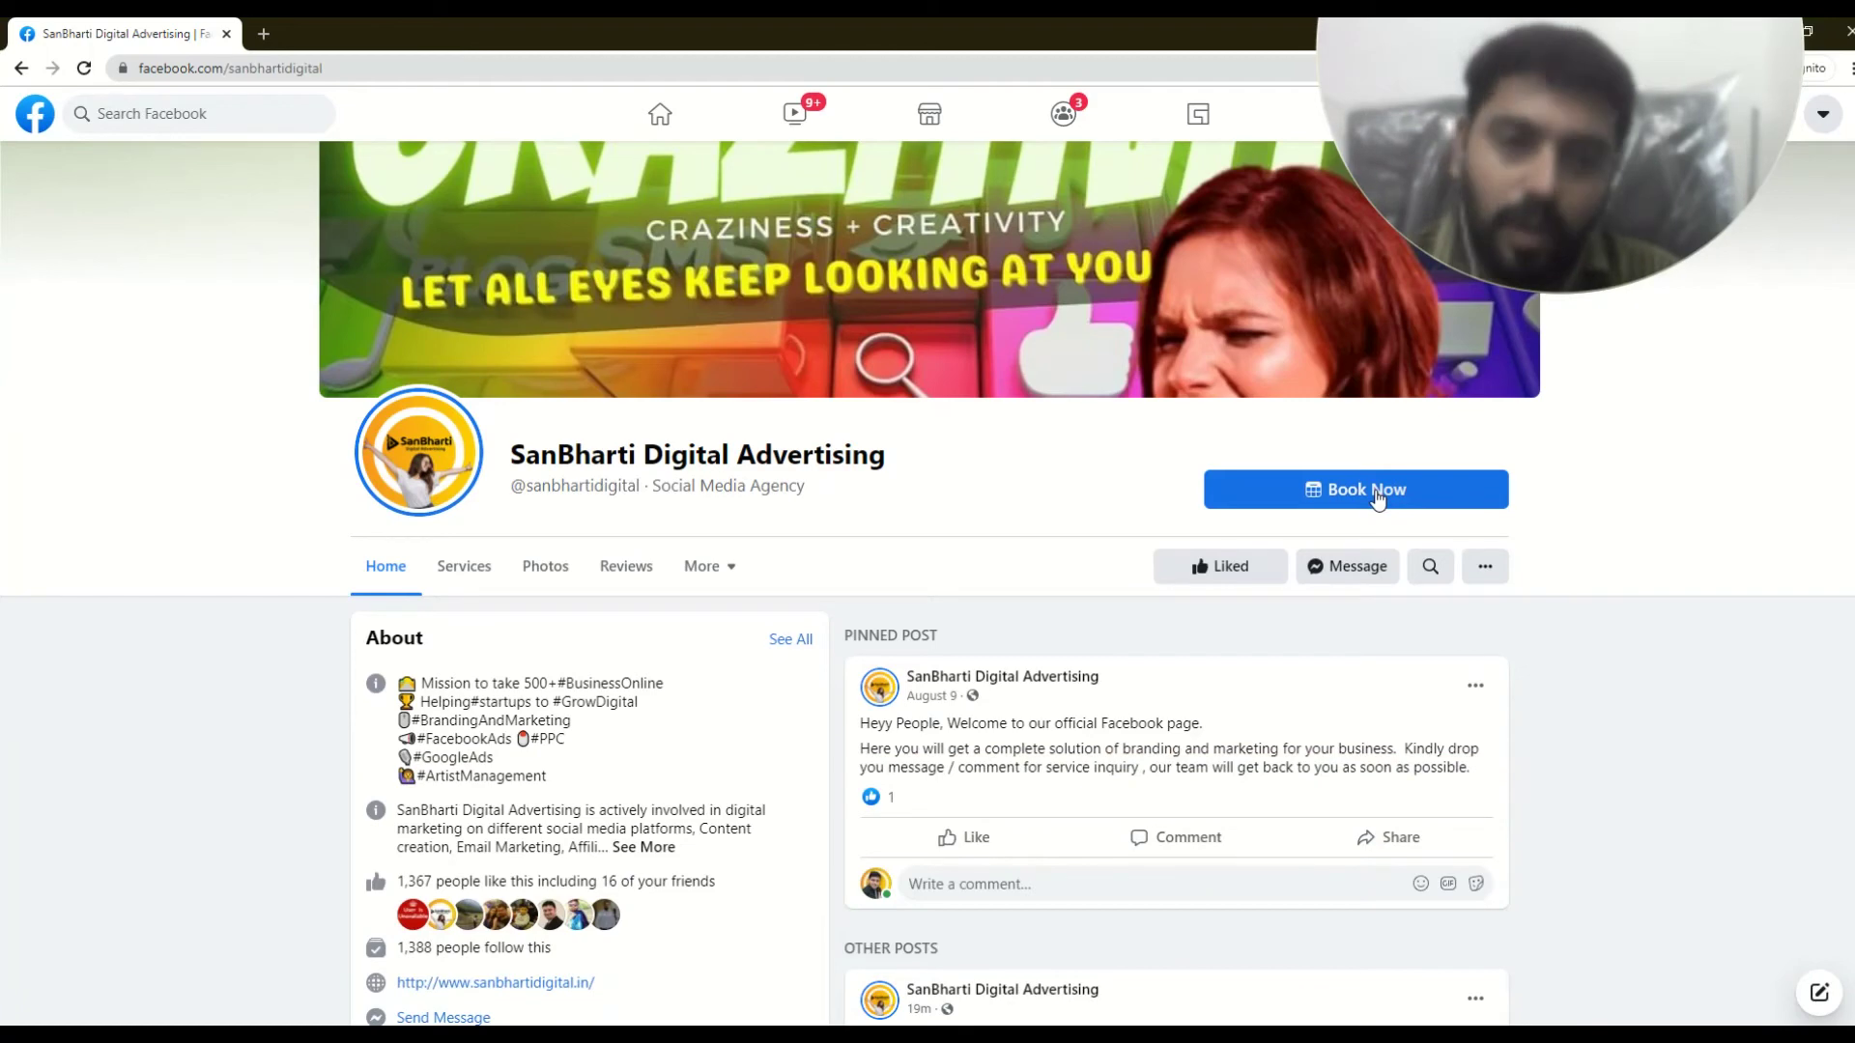
left_click(1378, 493)
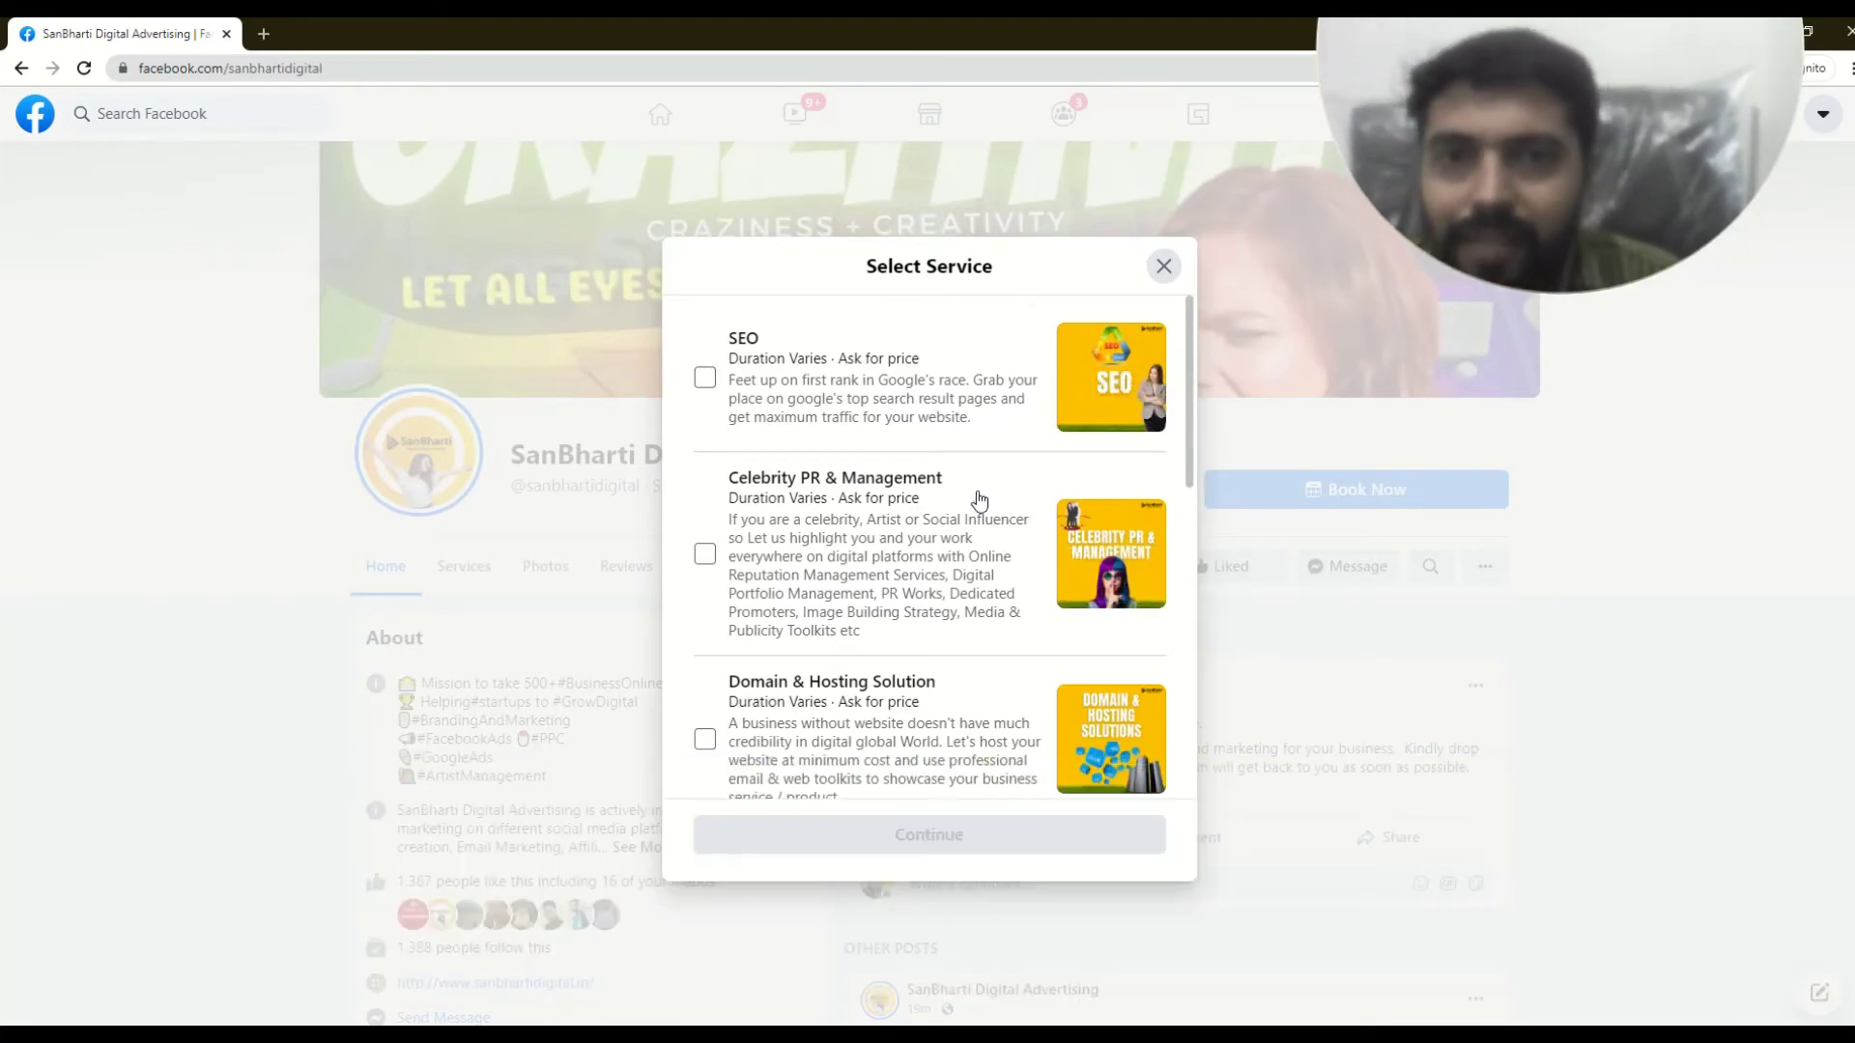
- Select only Social Media Marketing, leaving Email Marketing unticked, and continue to date selection
scroll(980, 497, "down", 7)
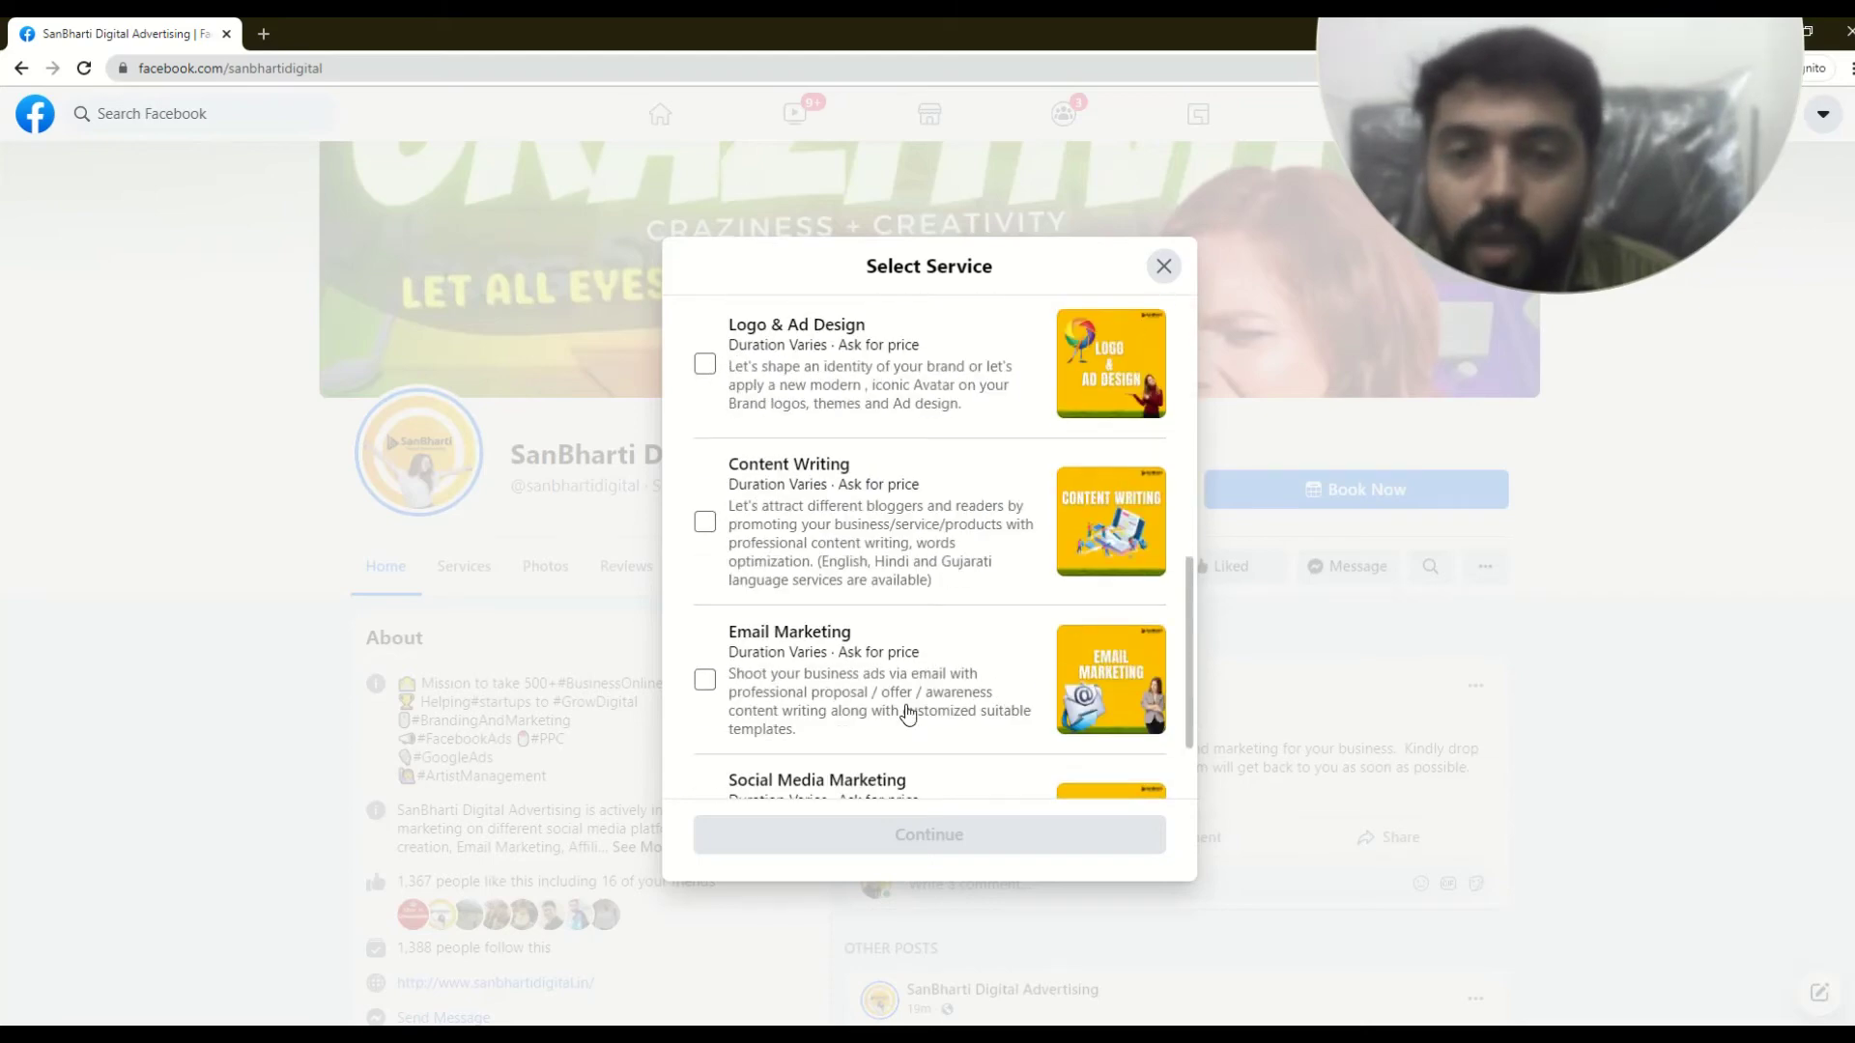
scroll(873, 626, "up", 5)
scroll(873, 444, "down", 7)
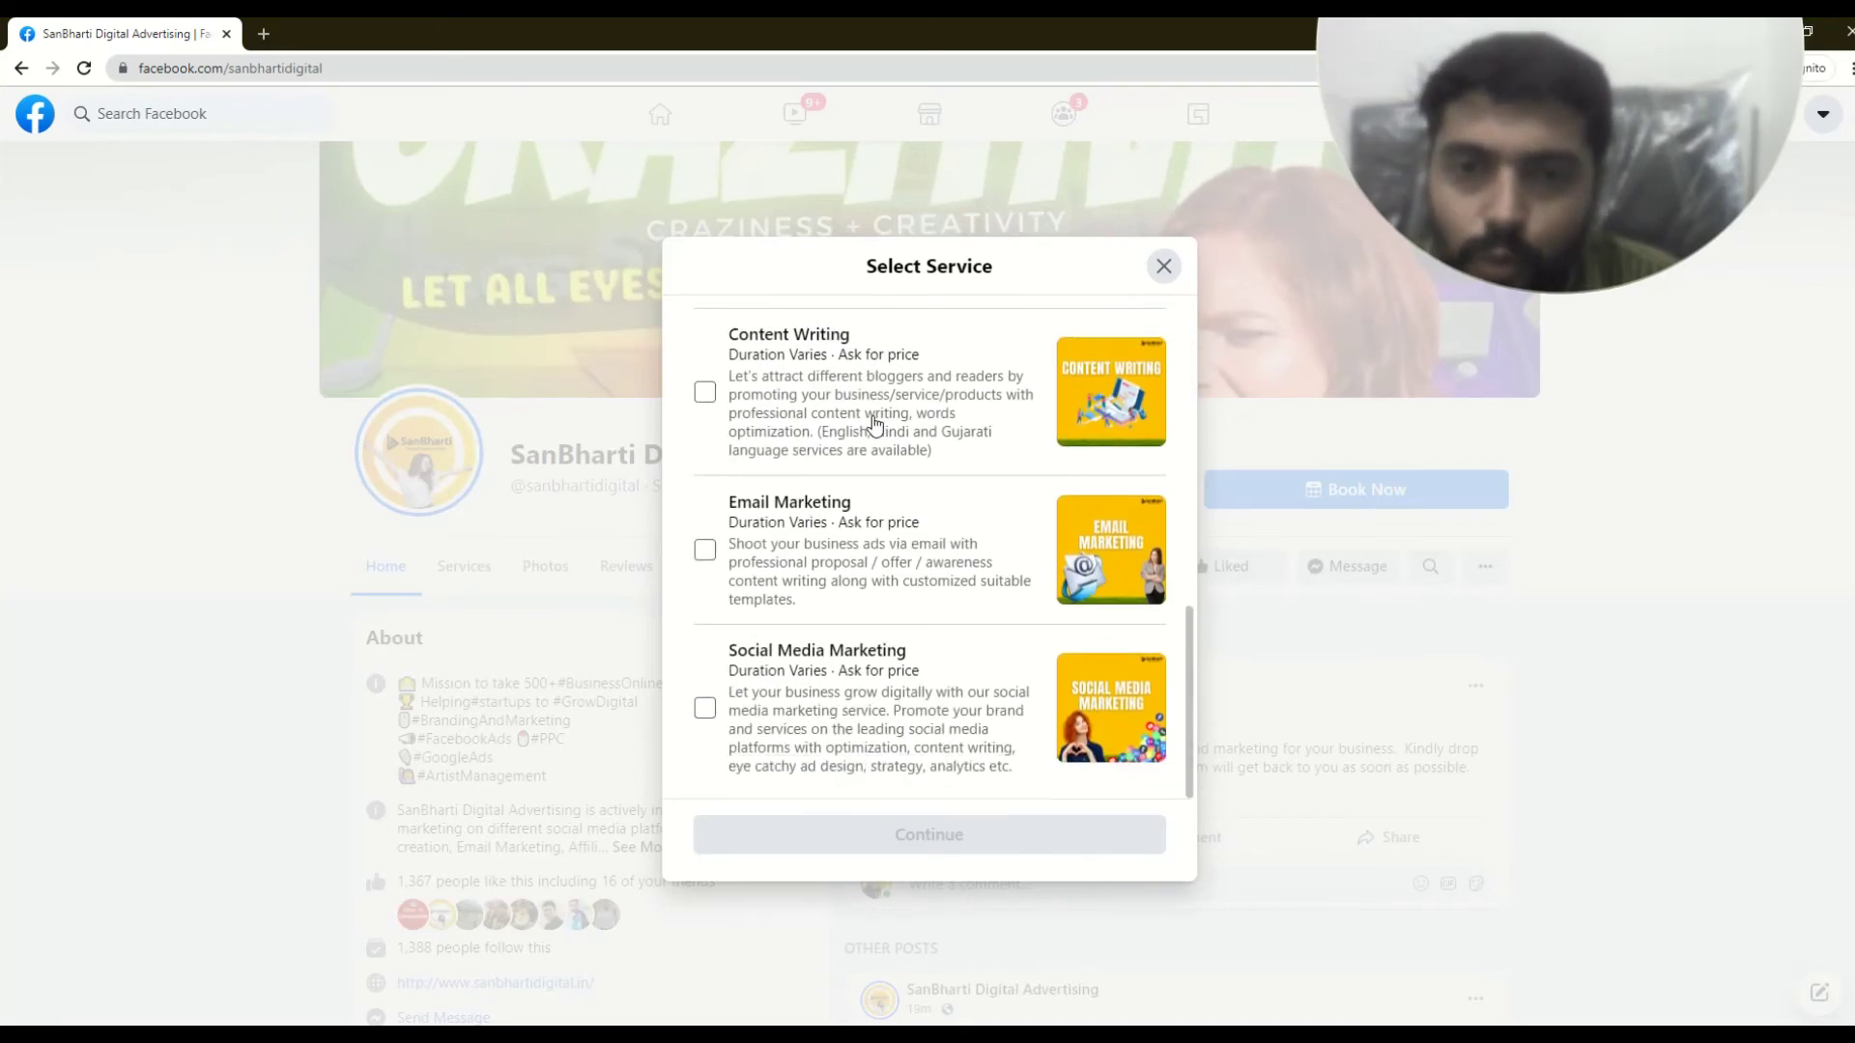
left_click(705, 711)
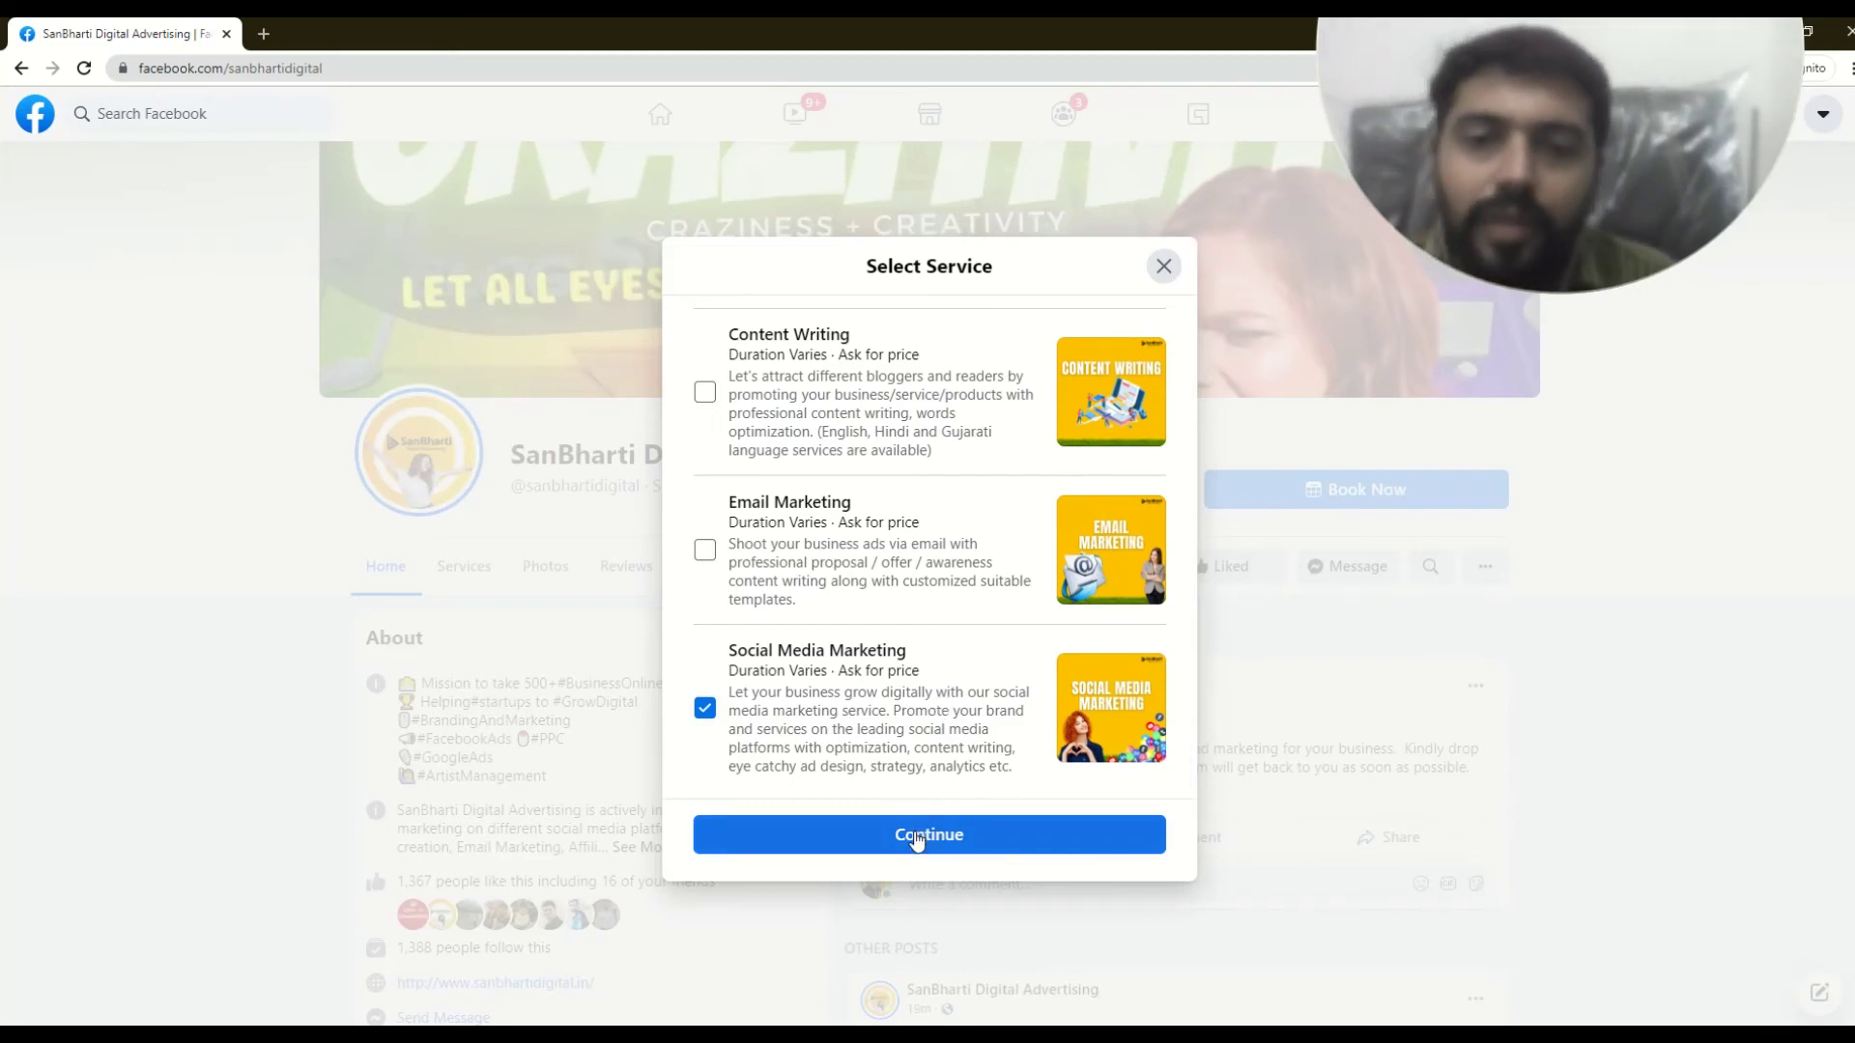
left_click(704, 550)
left_click(704, 549)
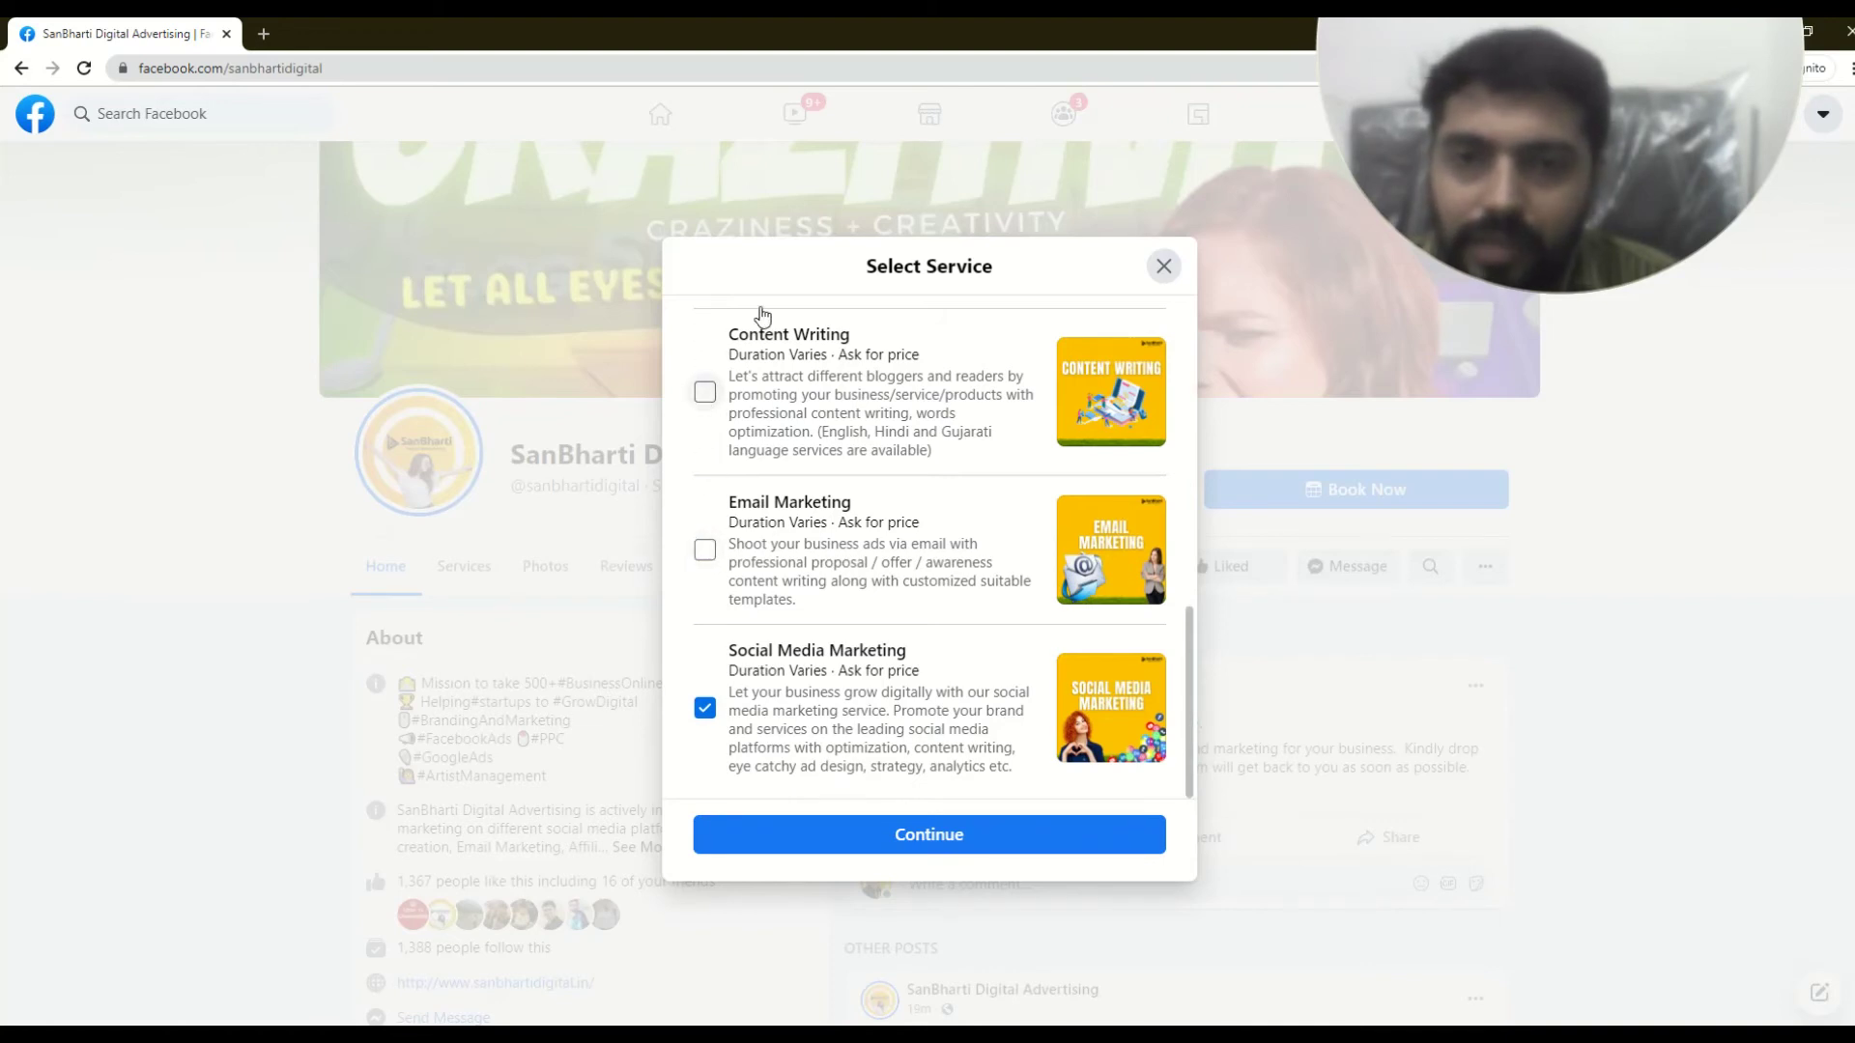
left_click(945, 836)
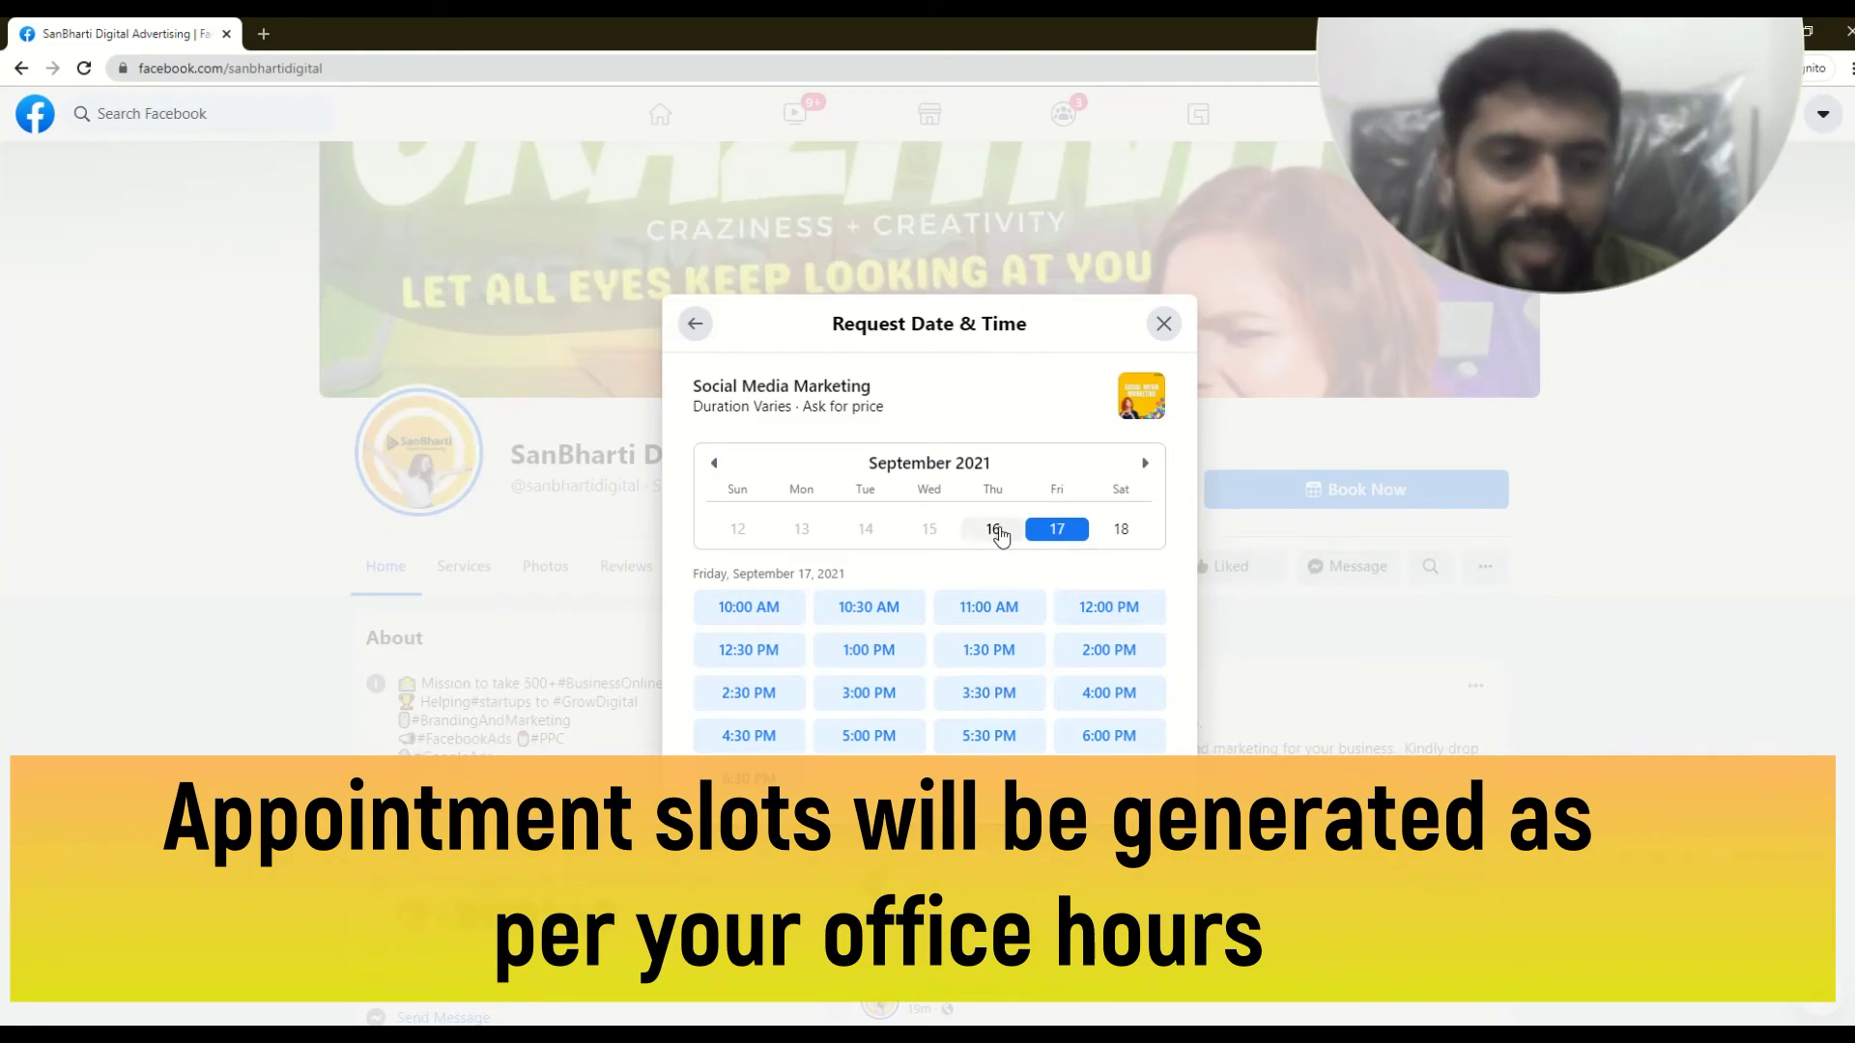
- Thursday the 16th has no times, so book Friday, September 17, 2021 at 11:00 AM
left_click(993, 529)
triple_click(993, 688)
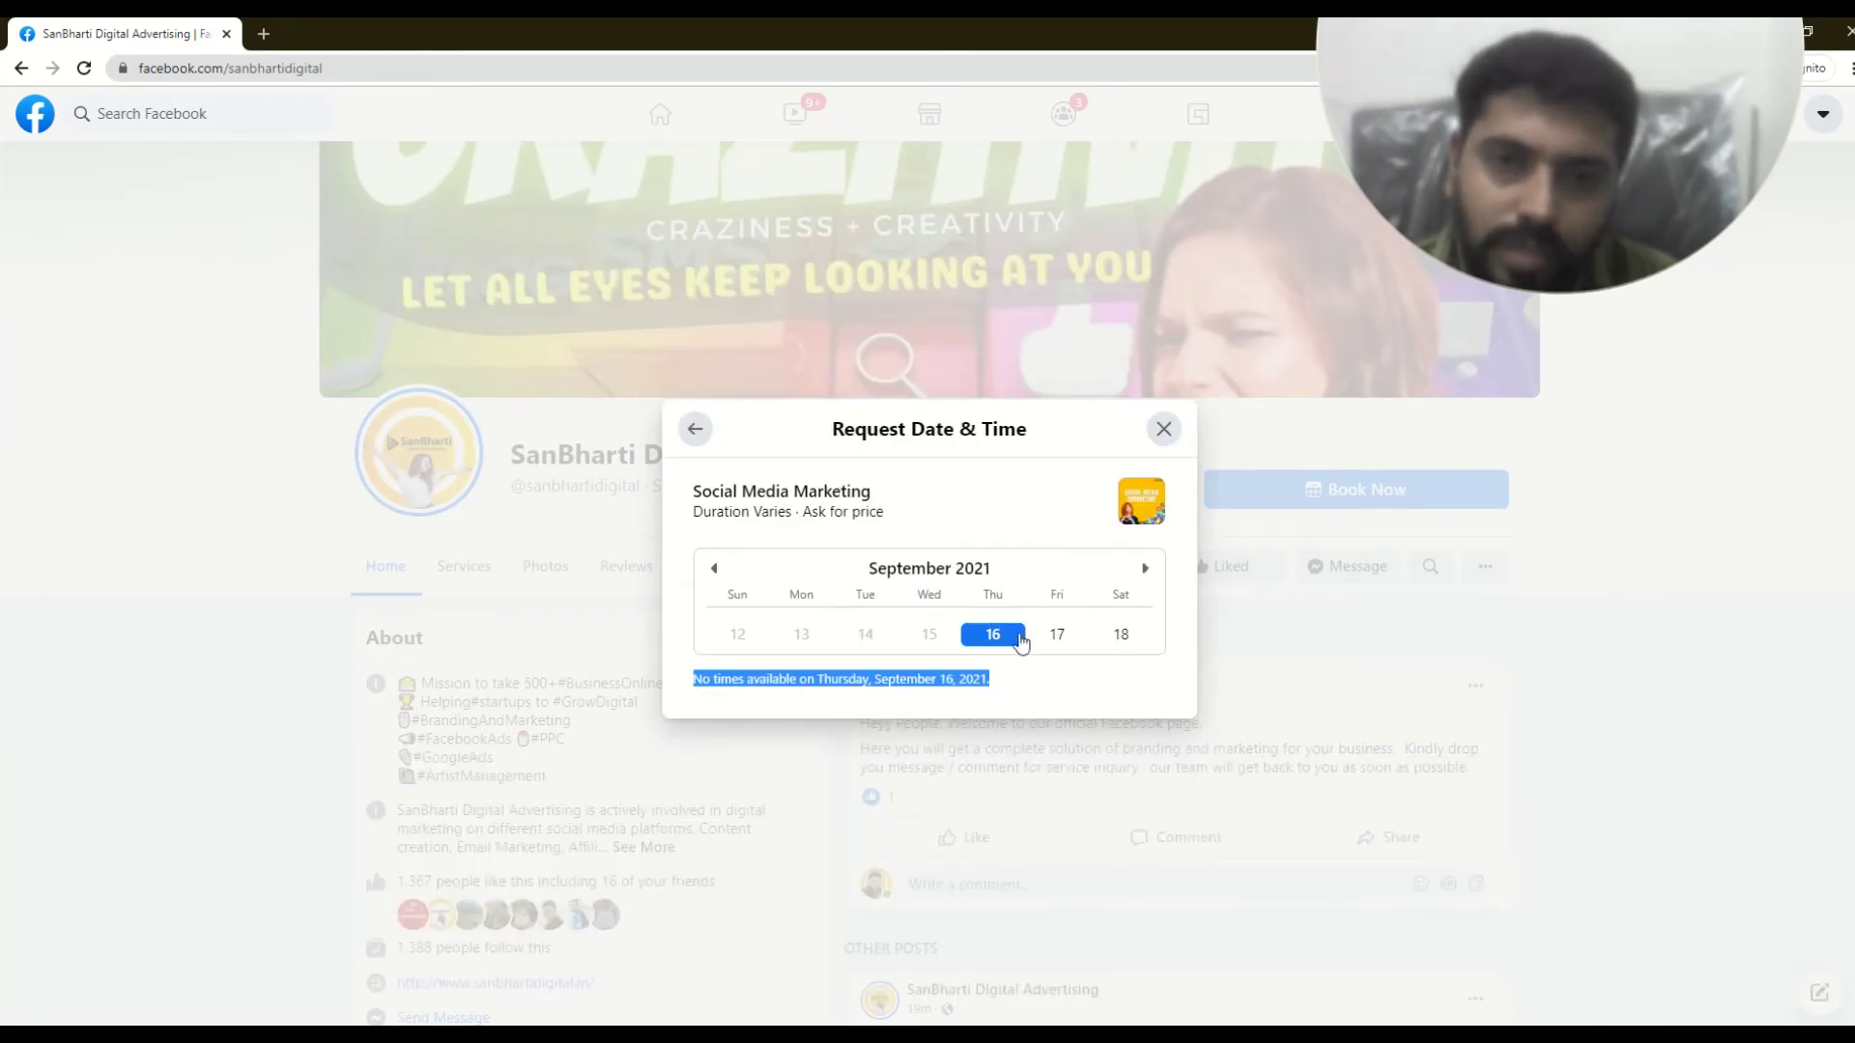
left_click(1059, 635)
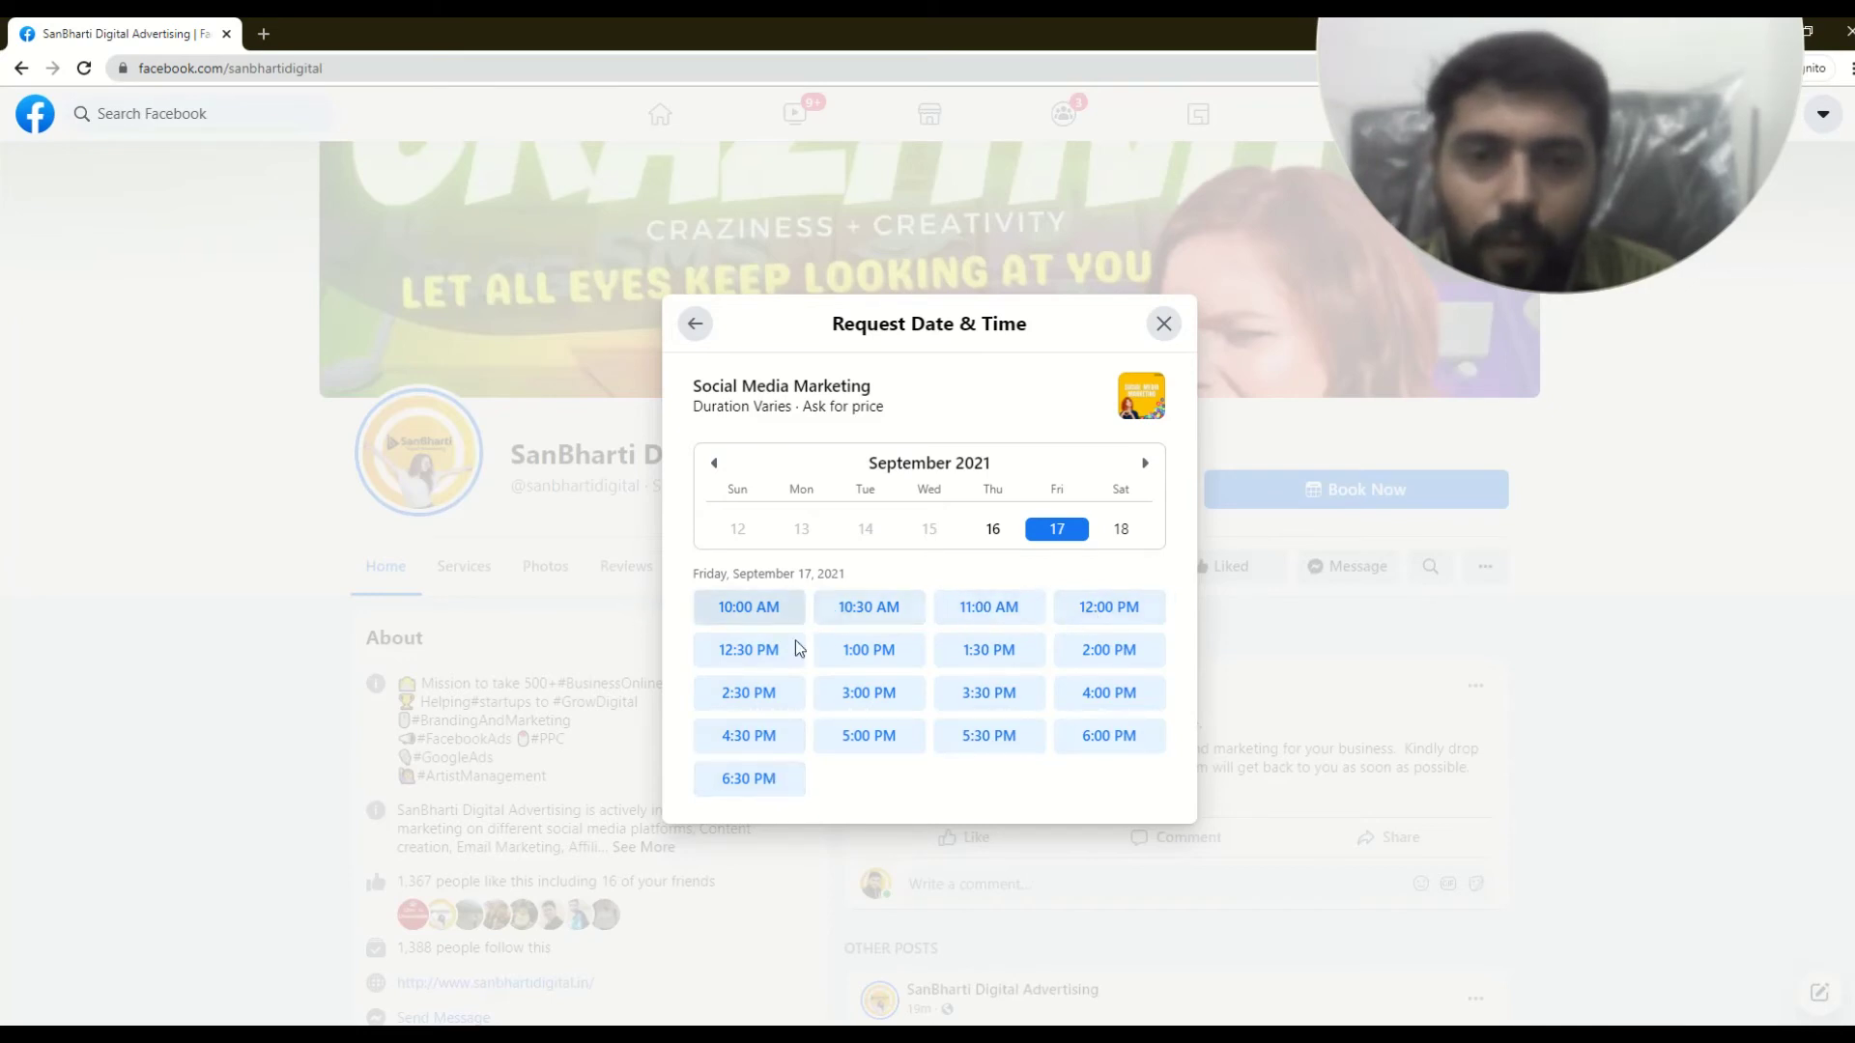
left_click(1008, 616)
left_click_drag(724, 436, 909, 454)
double_click(779, 490)
left_click(868, 559)
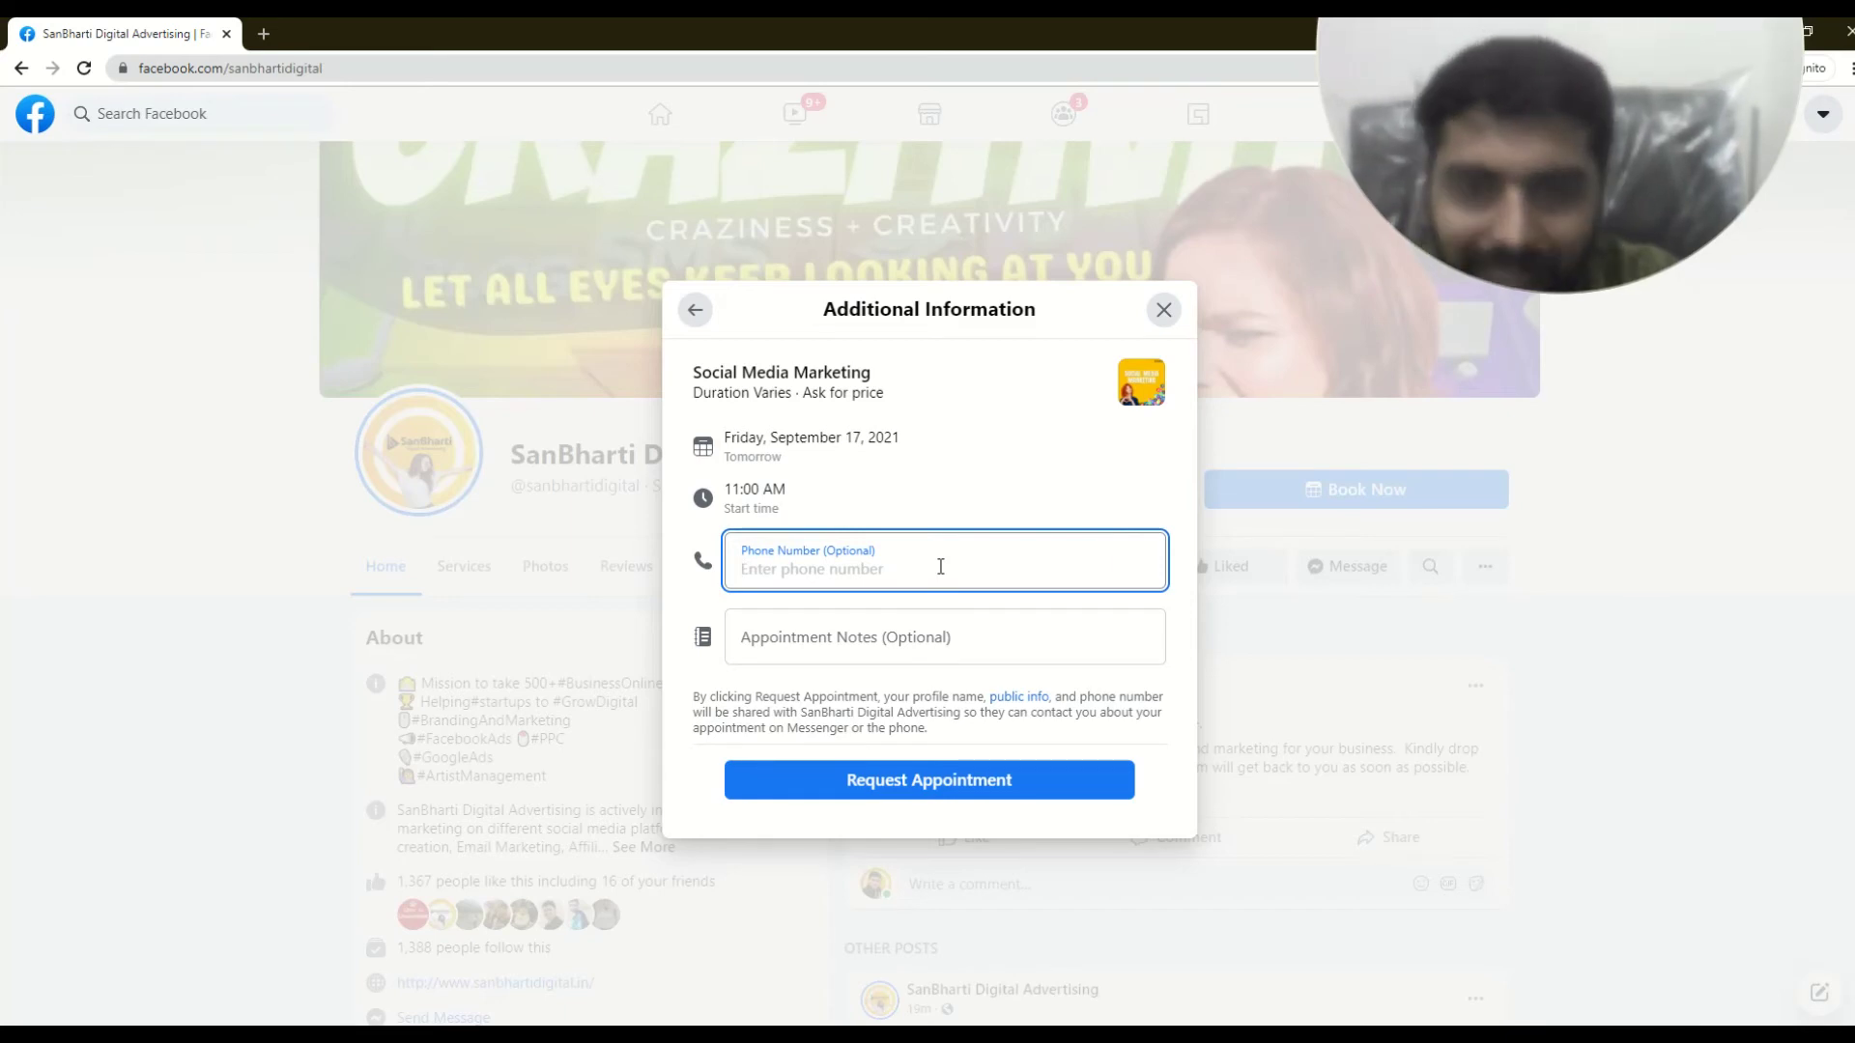
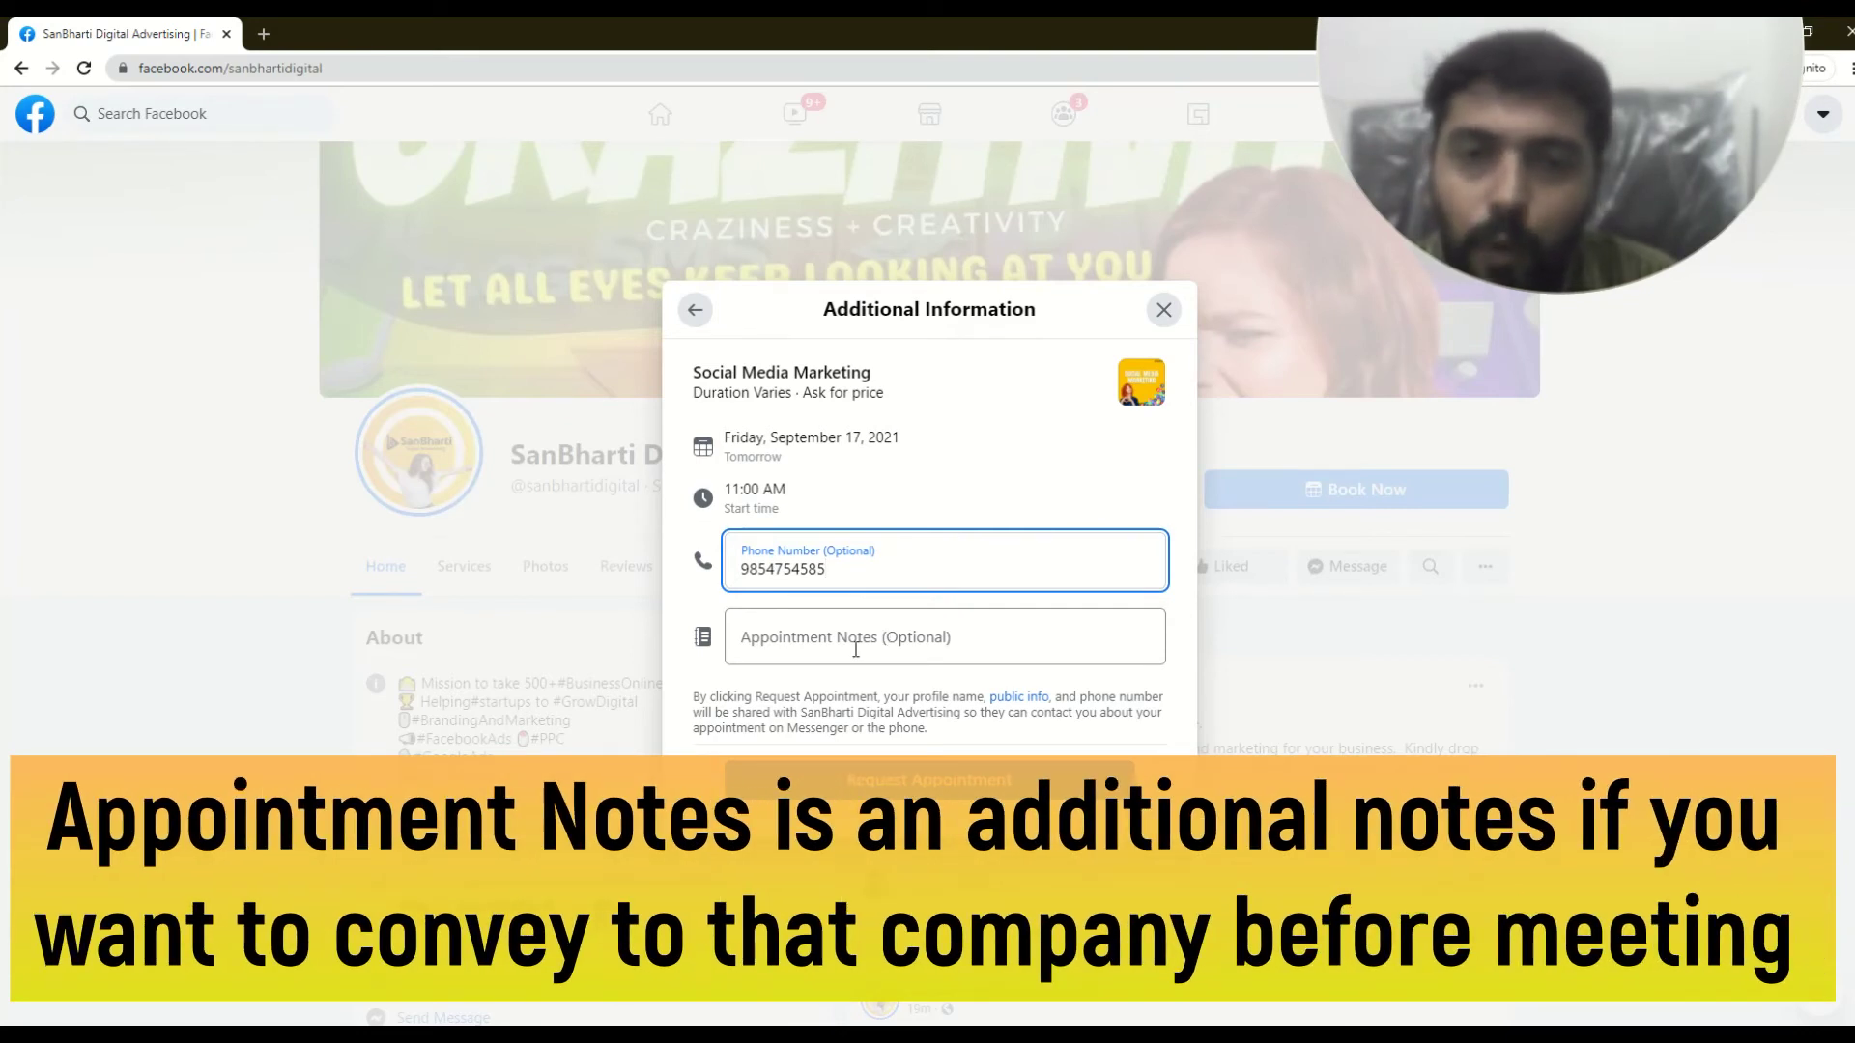
- Enter a contact phone number, add the note 'Inquiry meetings', and submit the request
left_click(854, 638)
type("INquiry")
key("BackSpace")
key("BackSpace")
key("BackSpace")
key("BackSpace")
key("BackSpace")
key("BackSpace")
type("nquiry meetings")
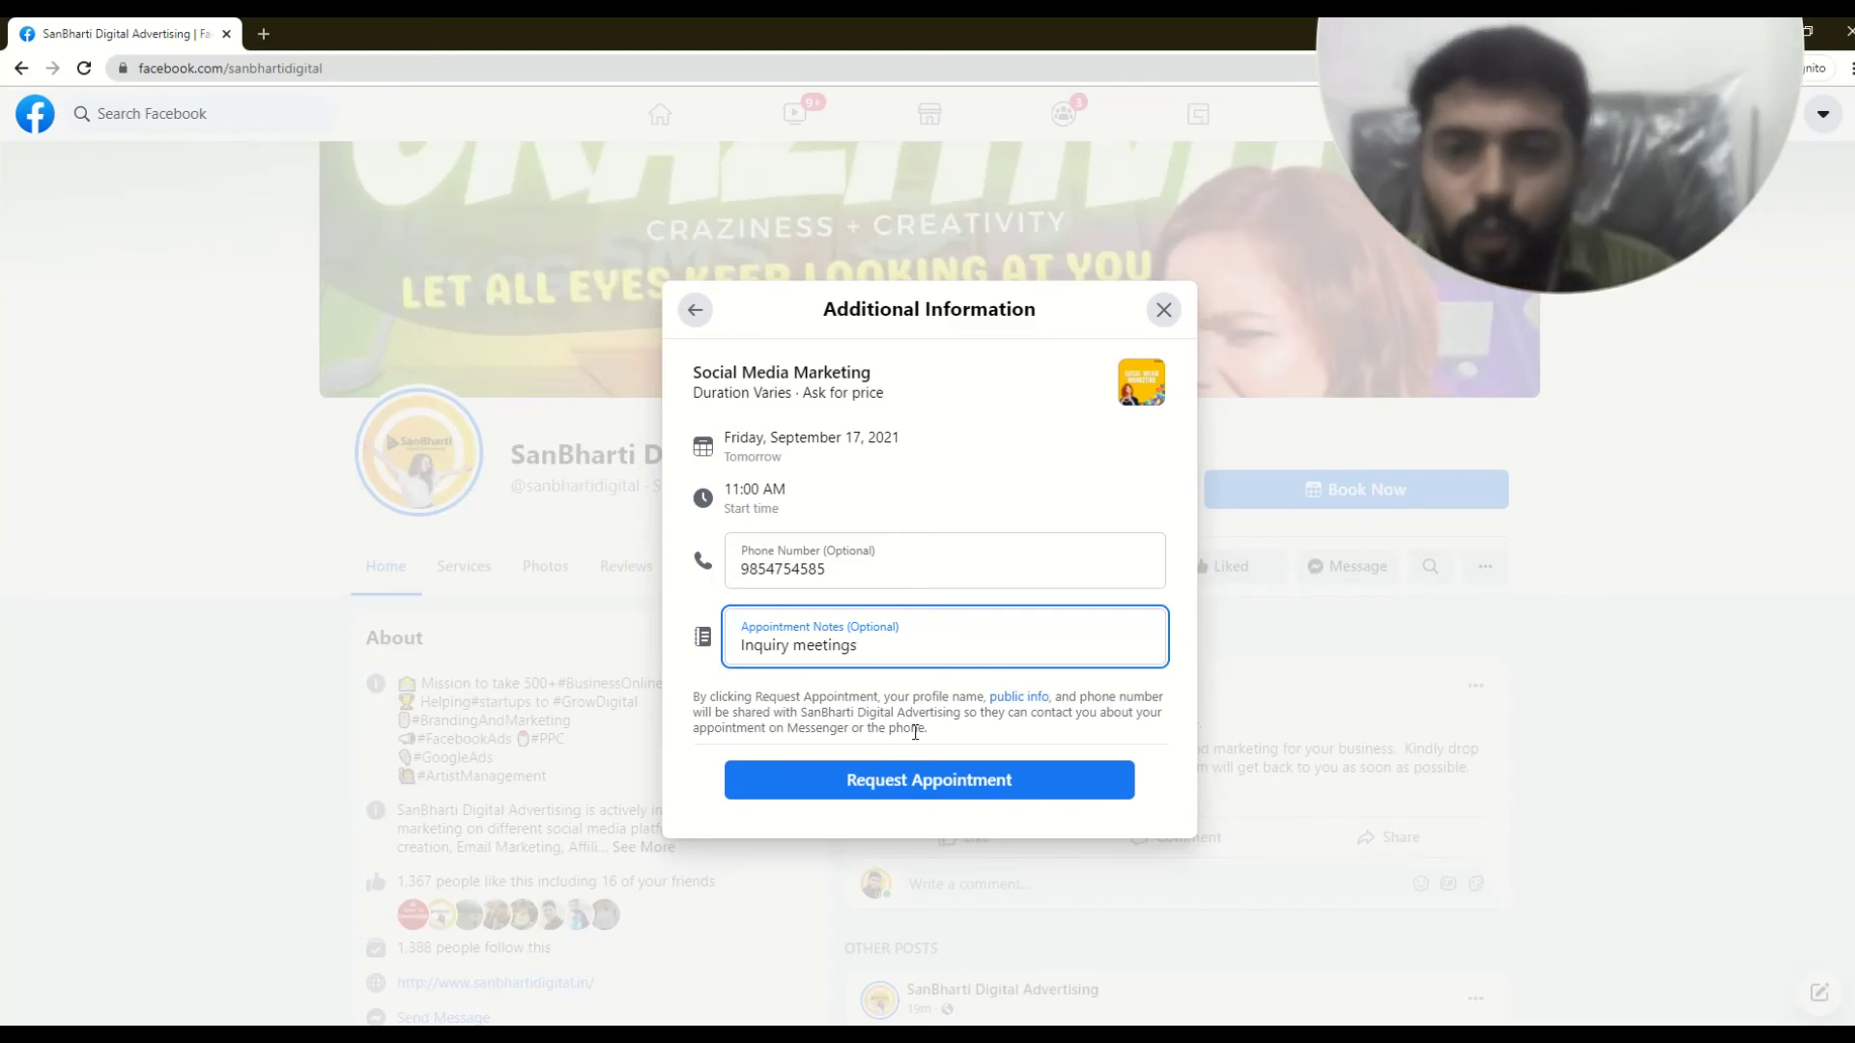
left_click(906, 783)
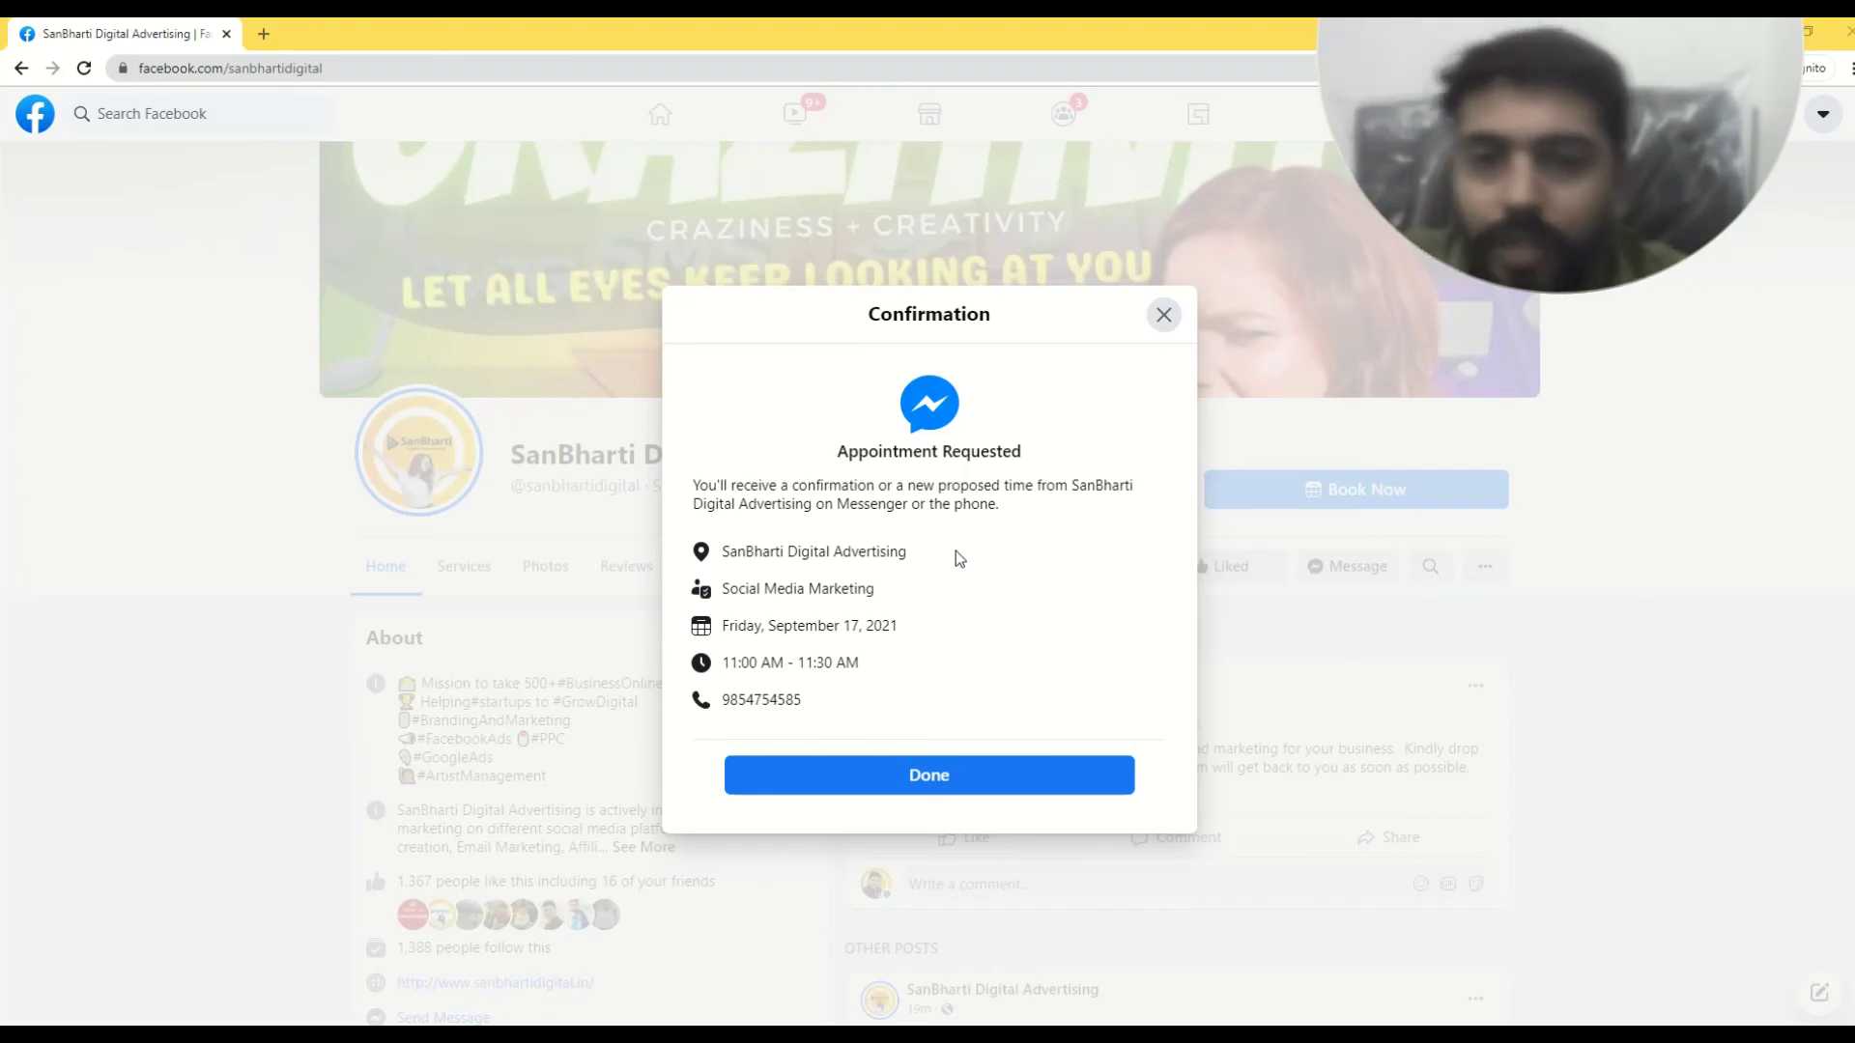
- Dismiss the booking confirmation and return to the business account's window with Alt+Tab
left_click(917, 784)
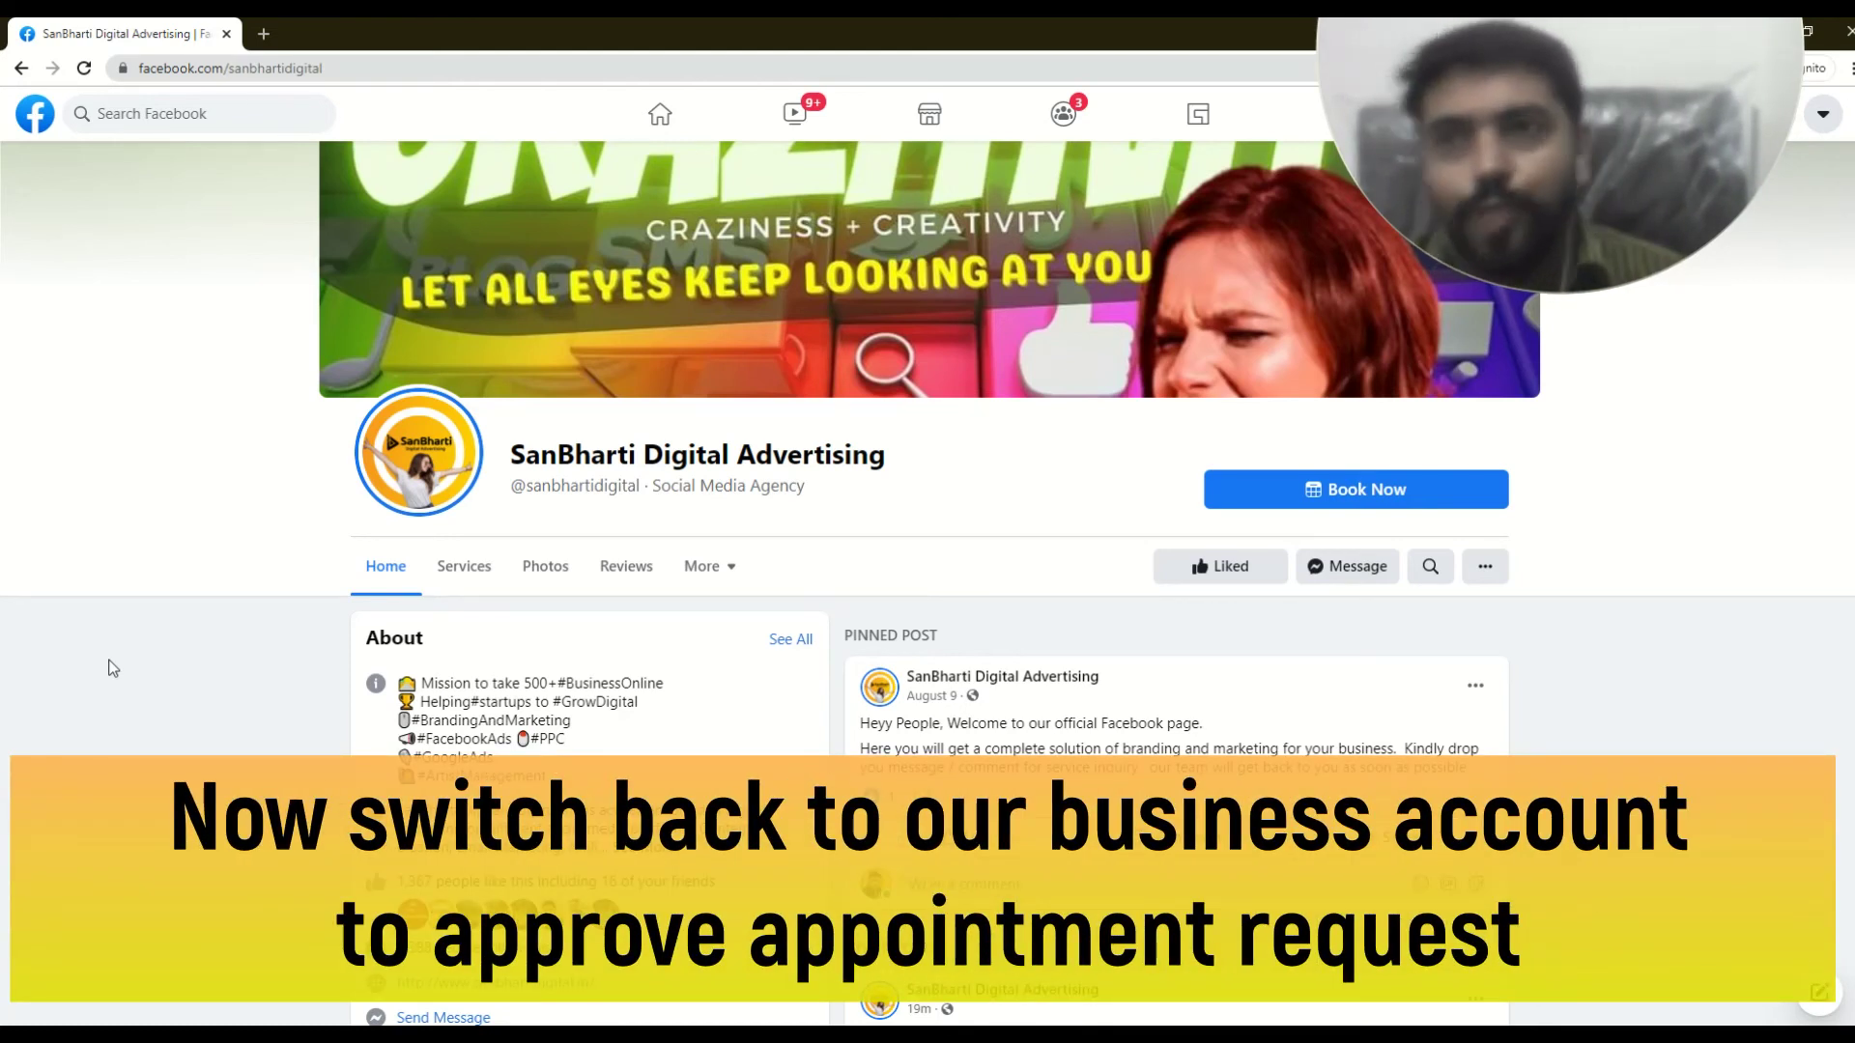
key("alt+Tab")
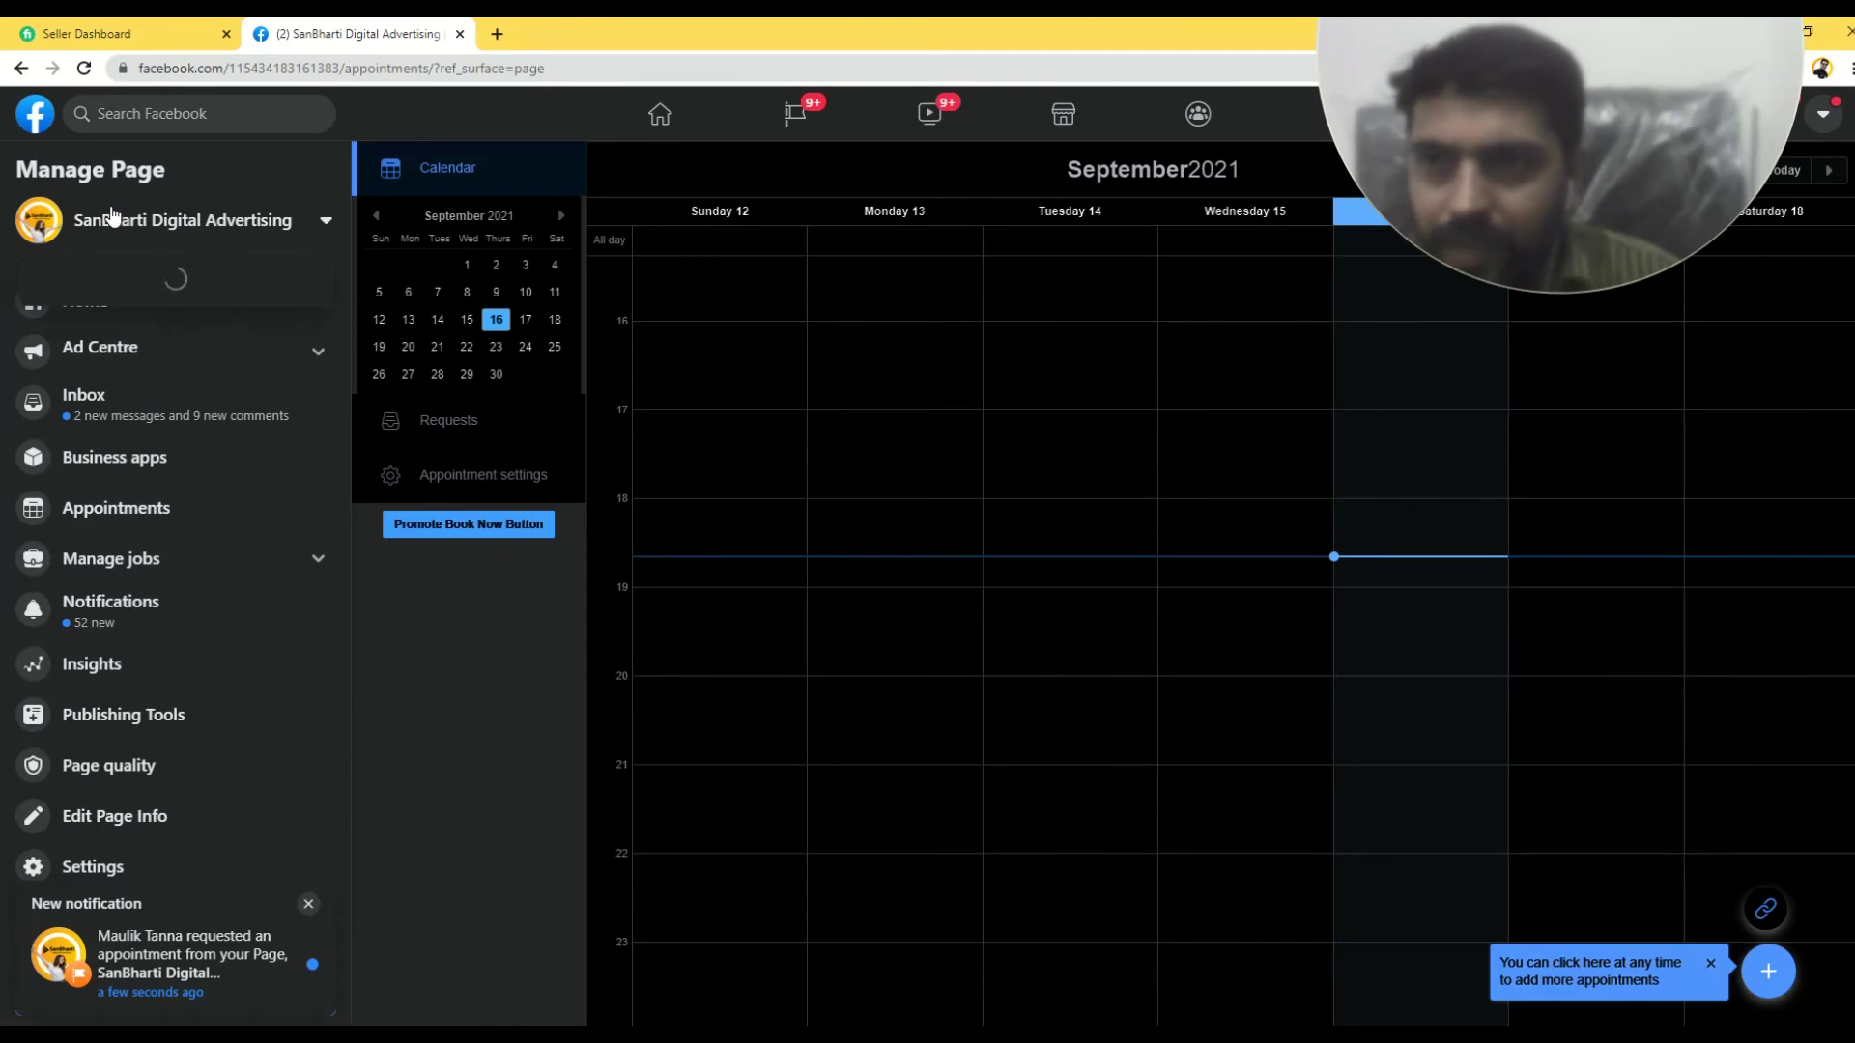
- From the Page's Home view, open the notification for the client's new appointment request
left_click(101, 220)
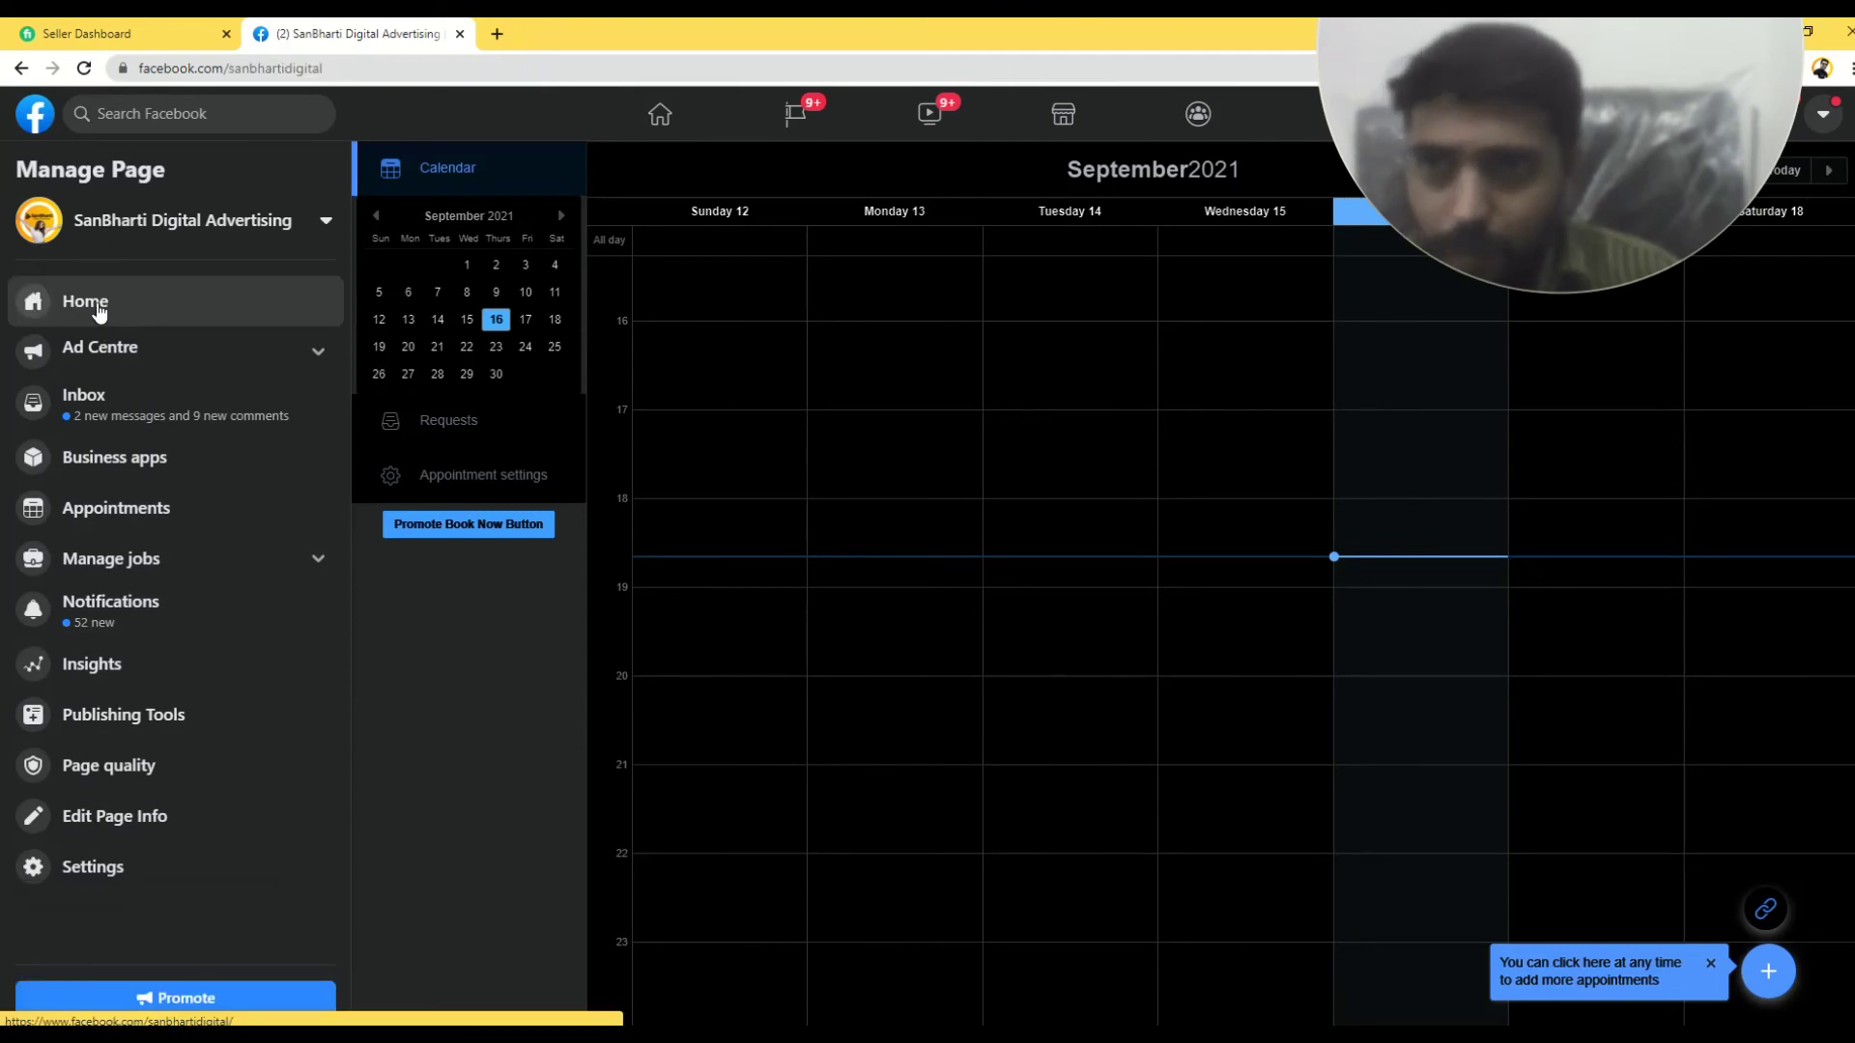
left_click(101, 321)
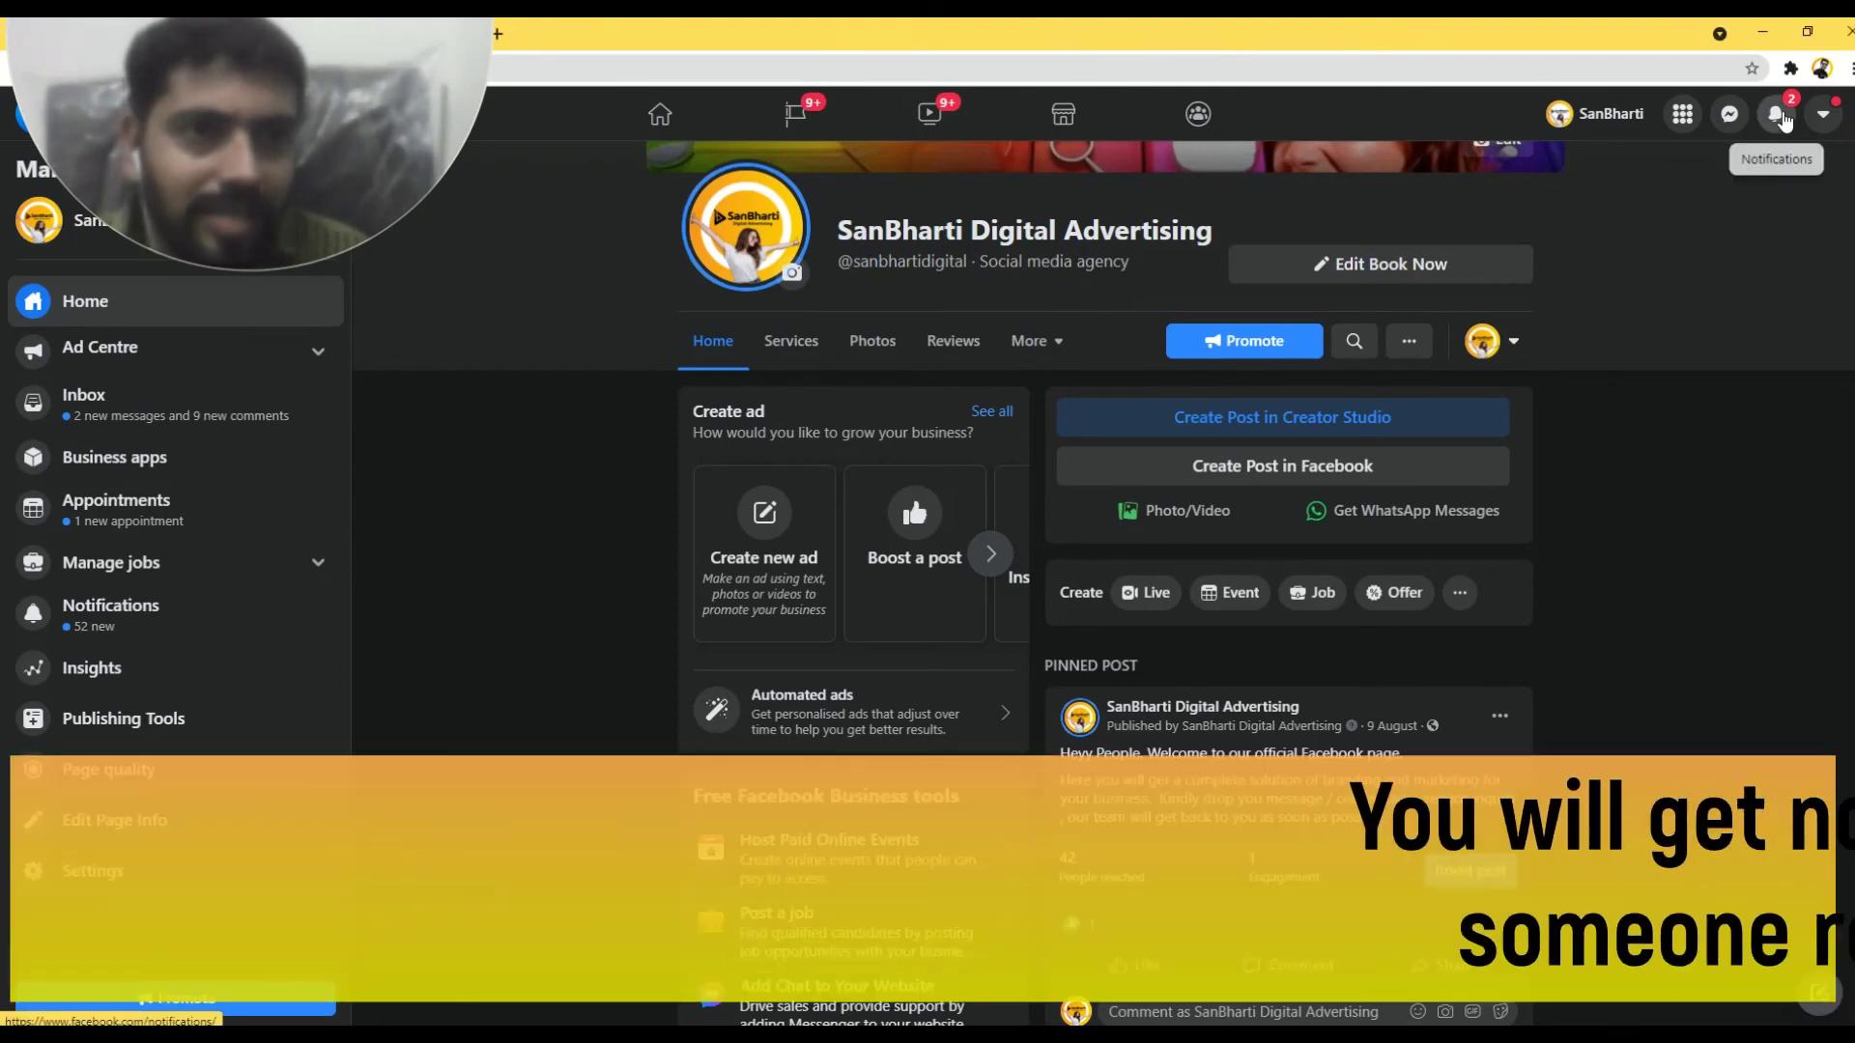
left_click(1780, 117)
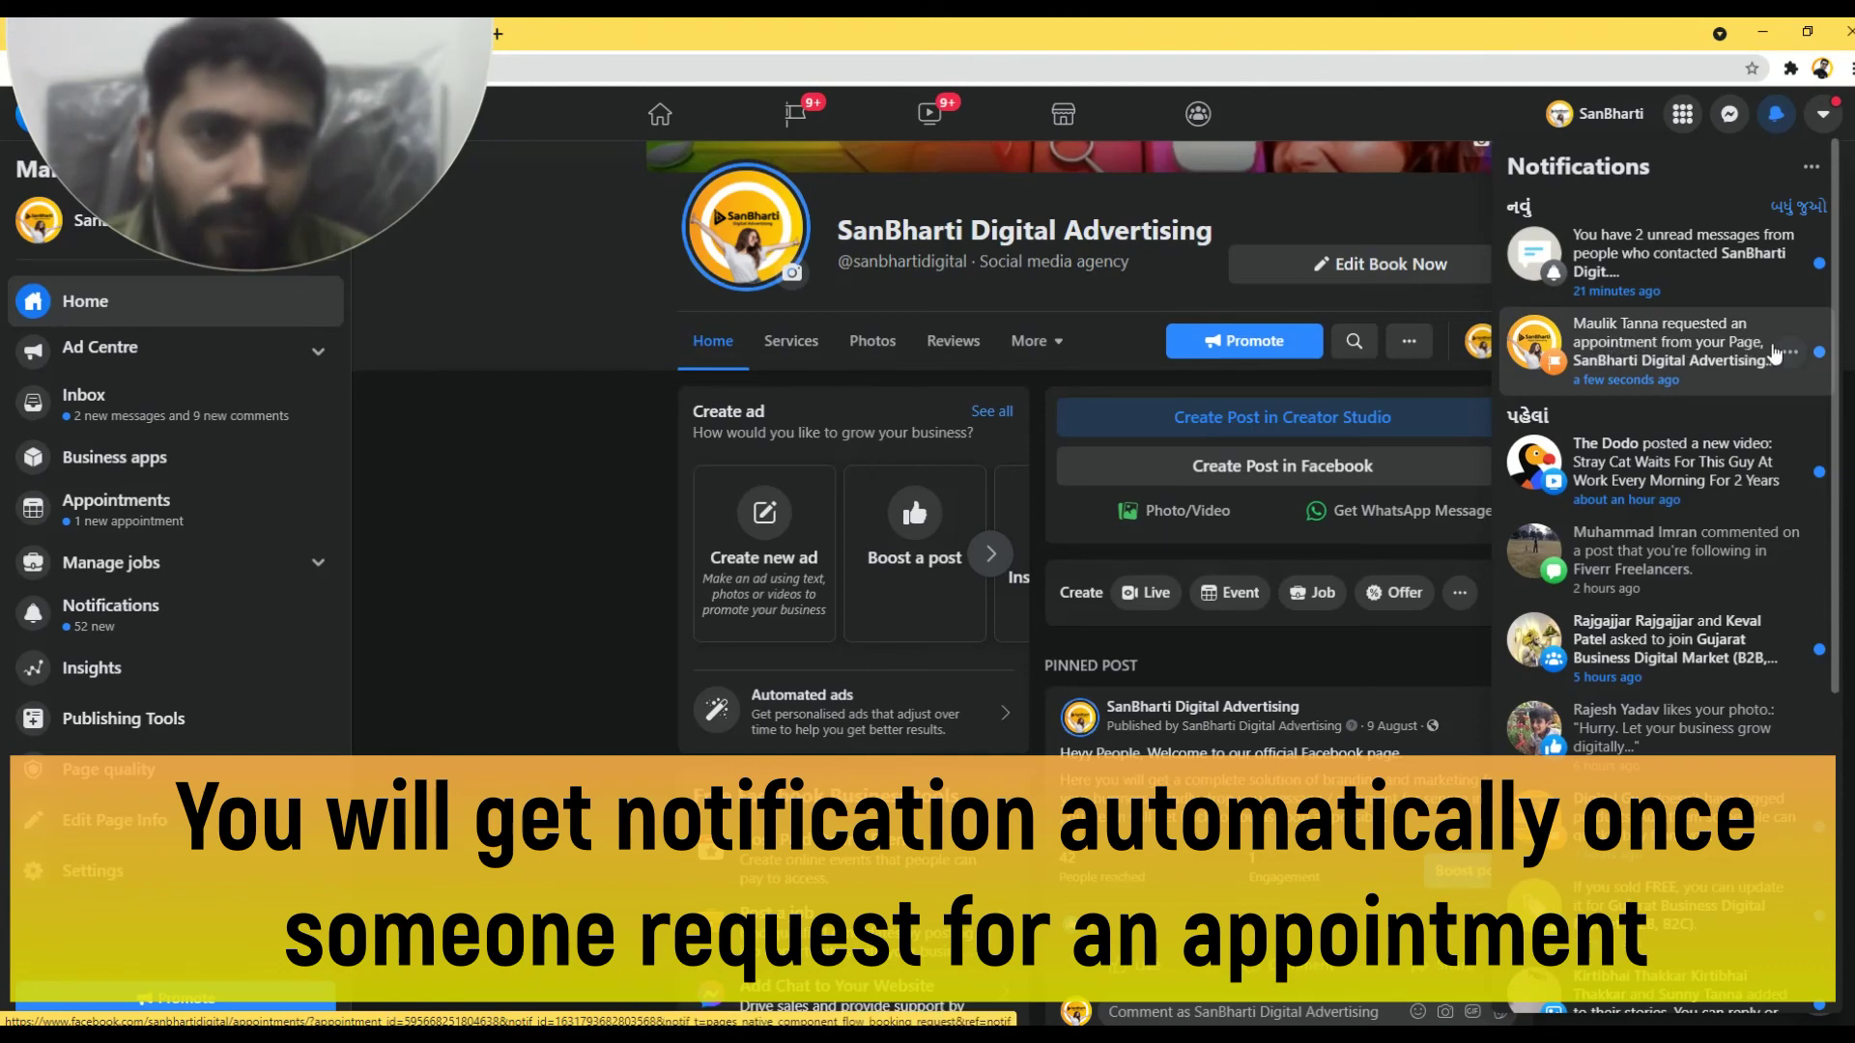
left_click(1680, 361)
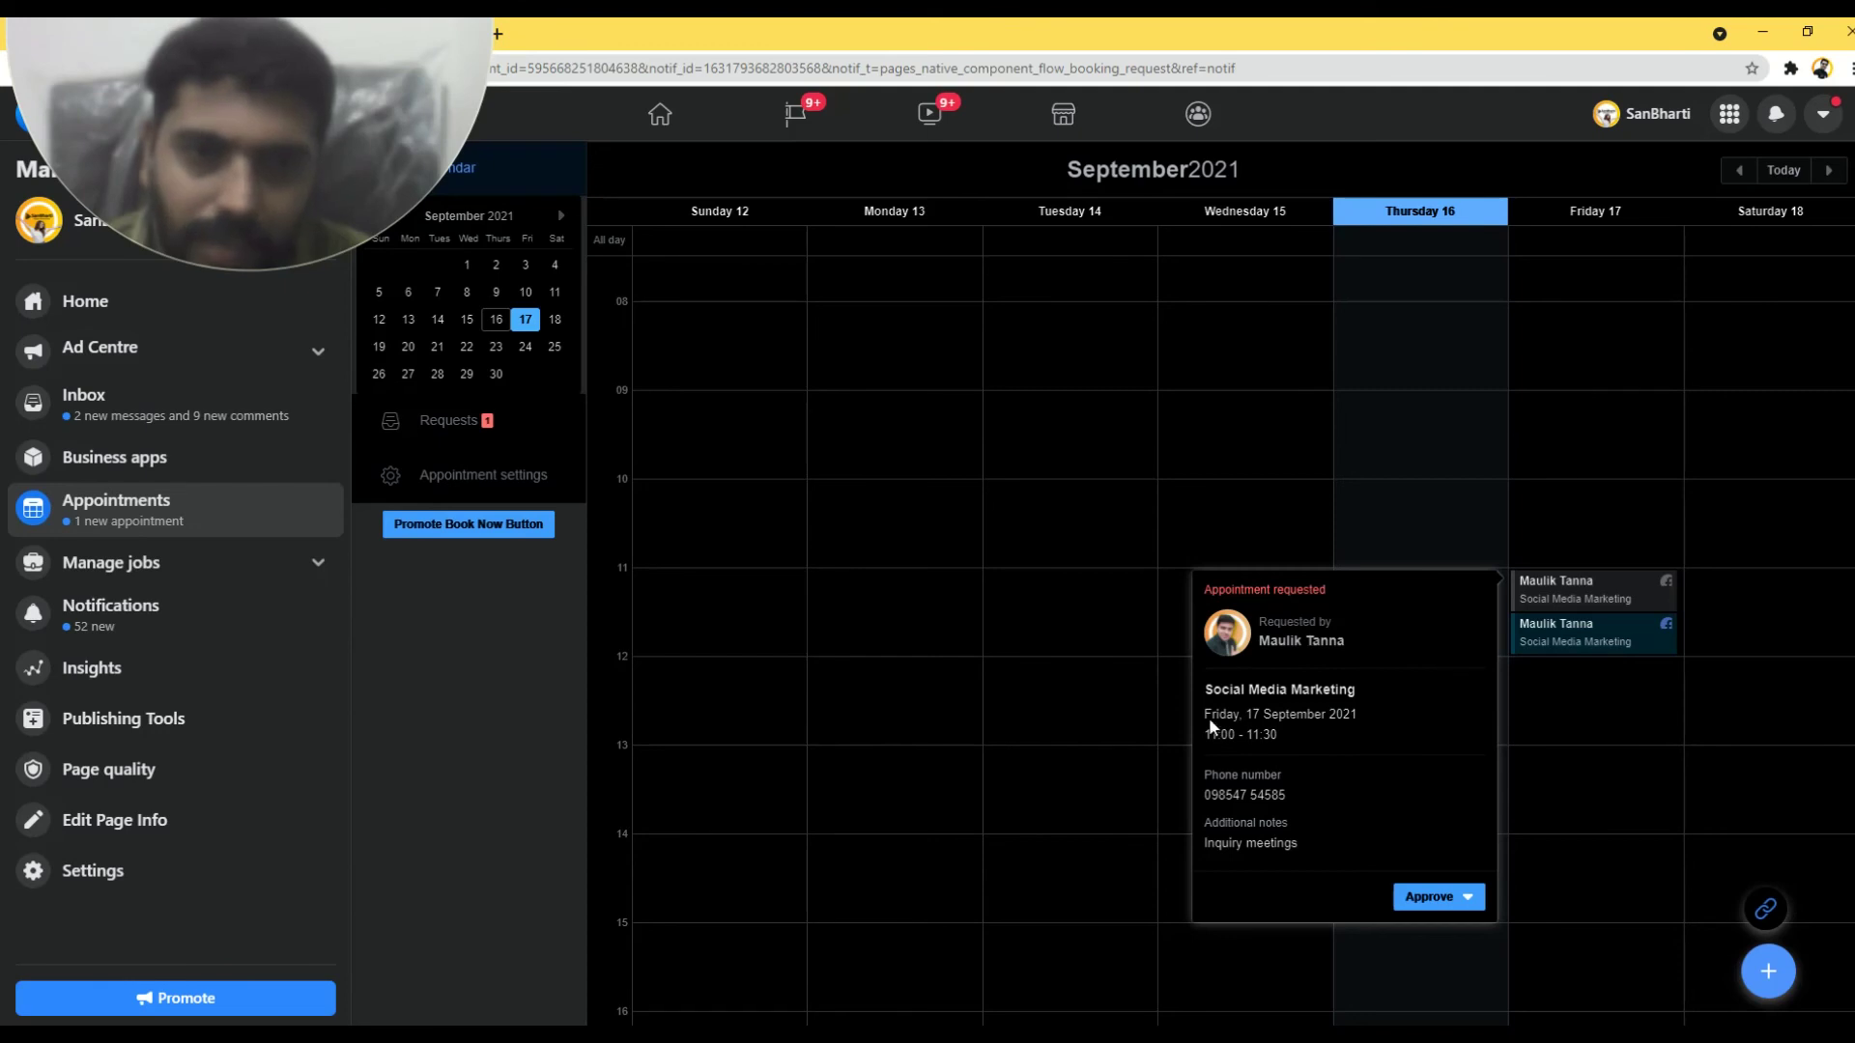
- Review the request's Social Media Marketing service, Friday 17 date, 11:00–11:30 slot and Inquiry meetings note
left_click_drag(1204, 689, 1361, 695)
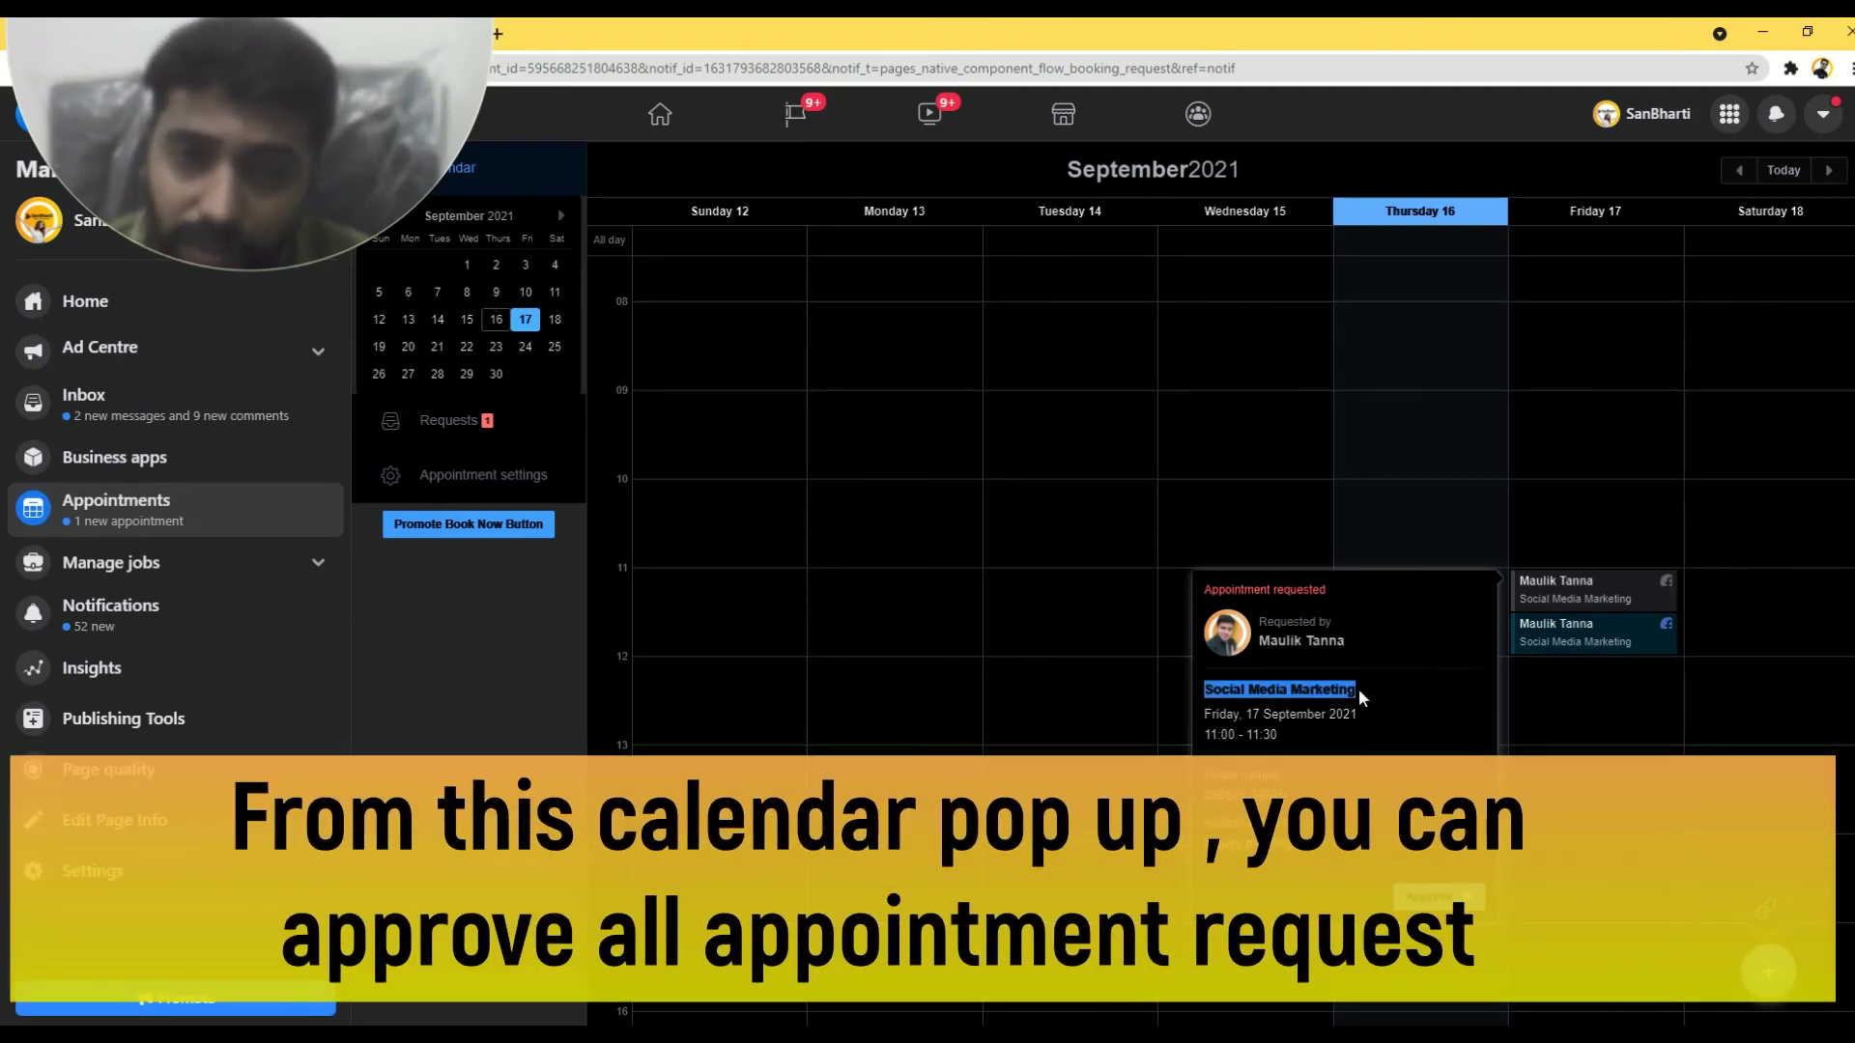
mouse_move(1225, 715)
left_mouse_down()
mouse_move(1321, 720)
mouse_move(1234, 736)
left_mouse_up()
left_click(1242, 773)
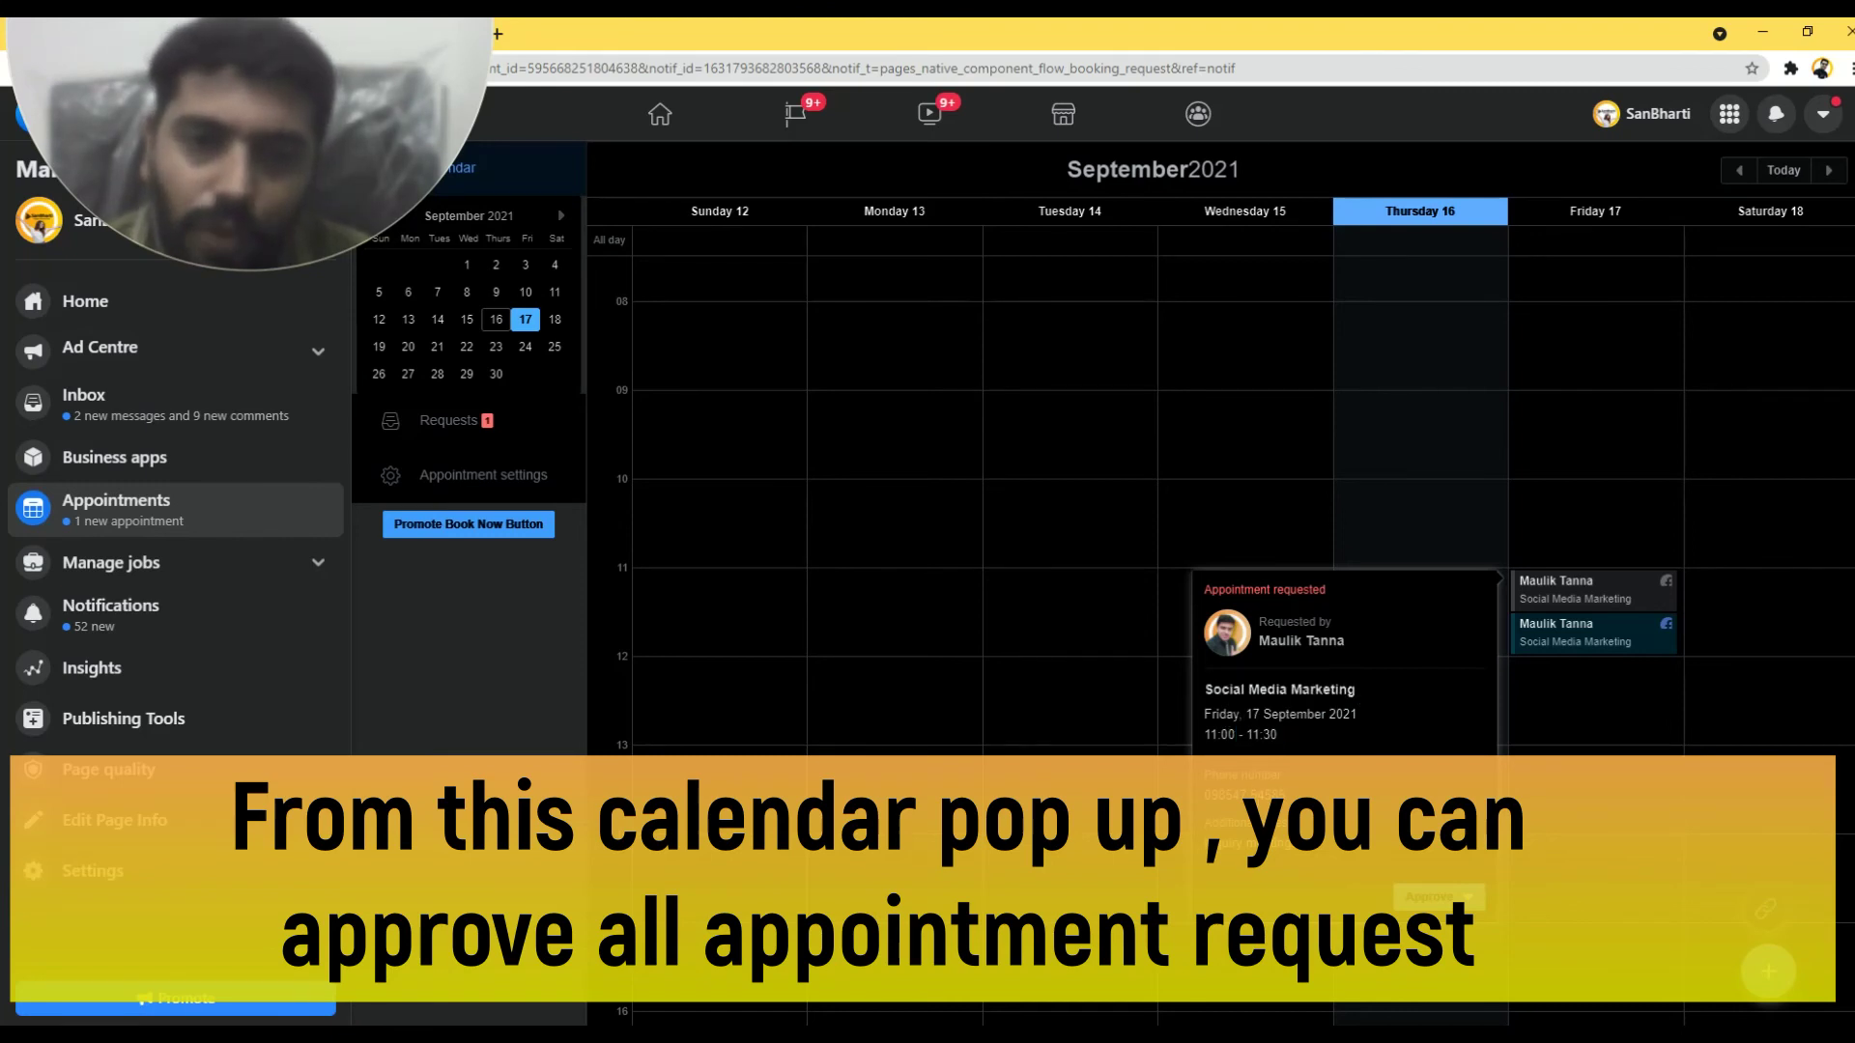
left_click_drag(1205, 843, 1324, 834)
left_click(1324, 835)
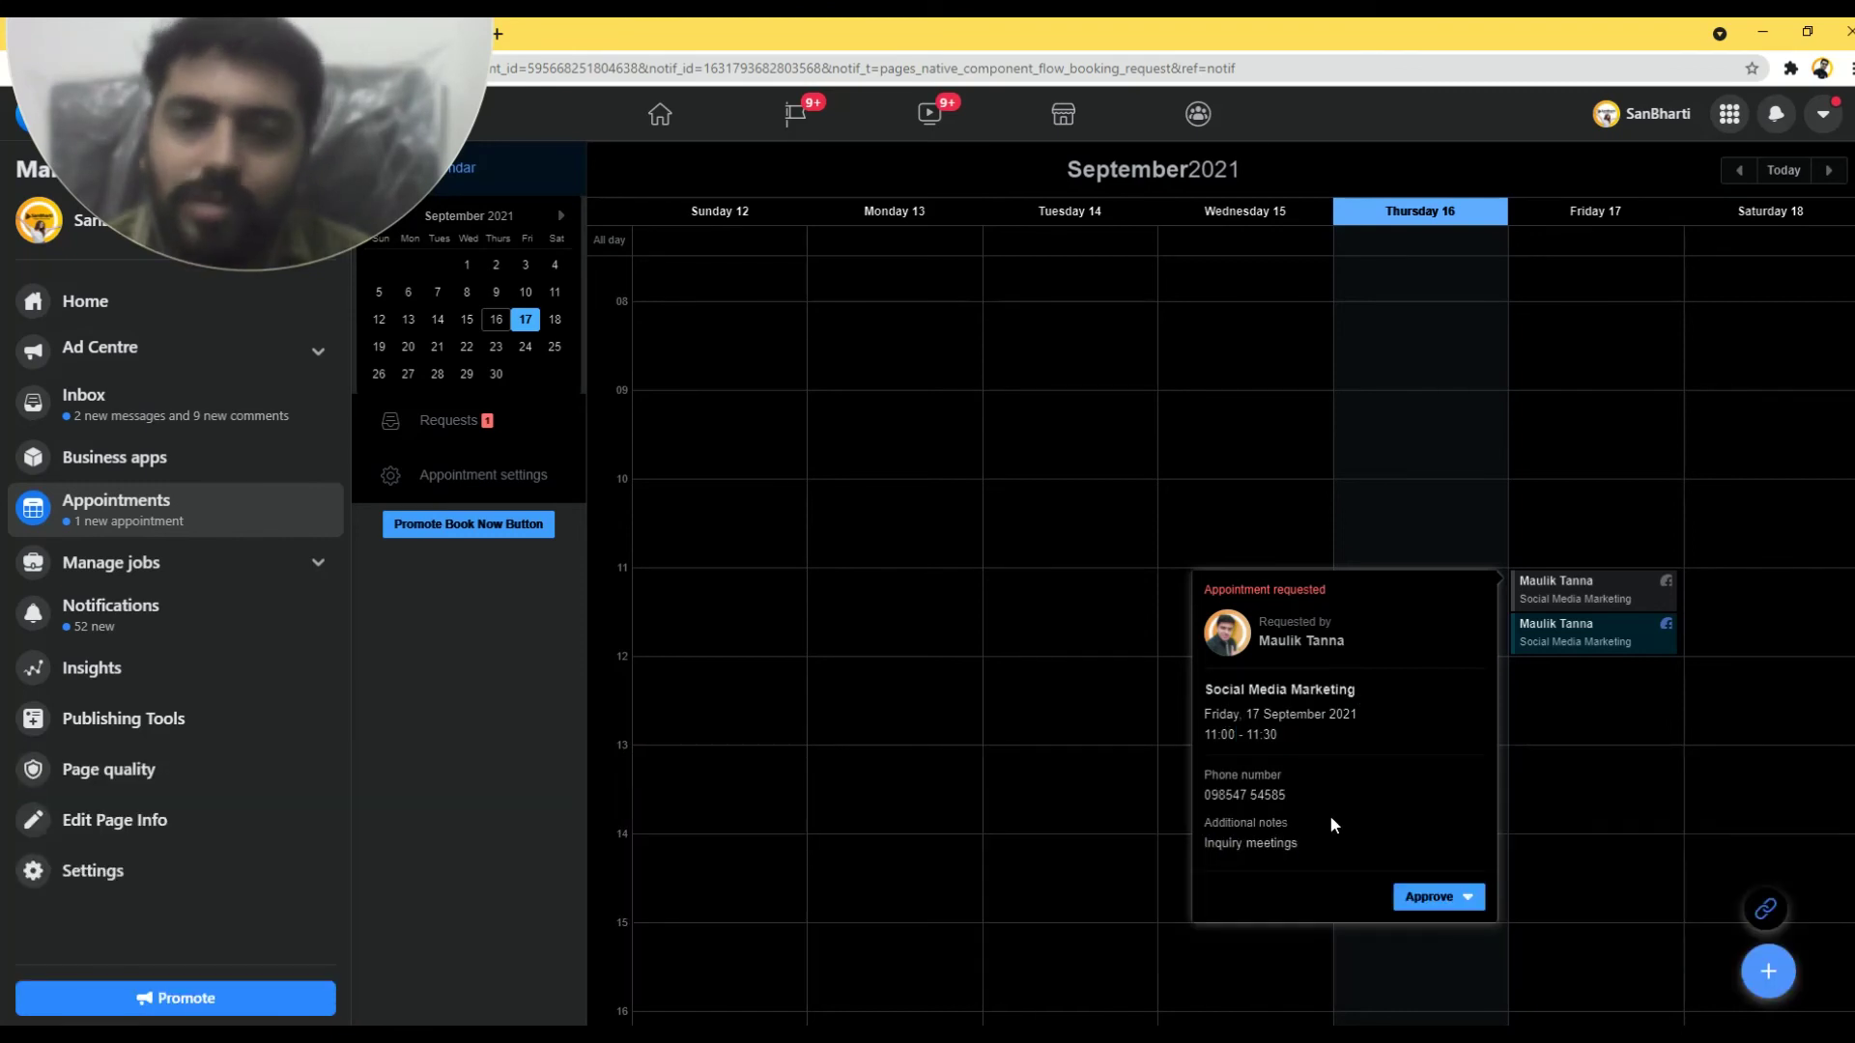
- Approve the request without rescheduling it, then close the appointment details popup
left_click(1469, 898)
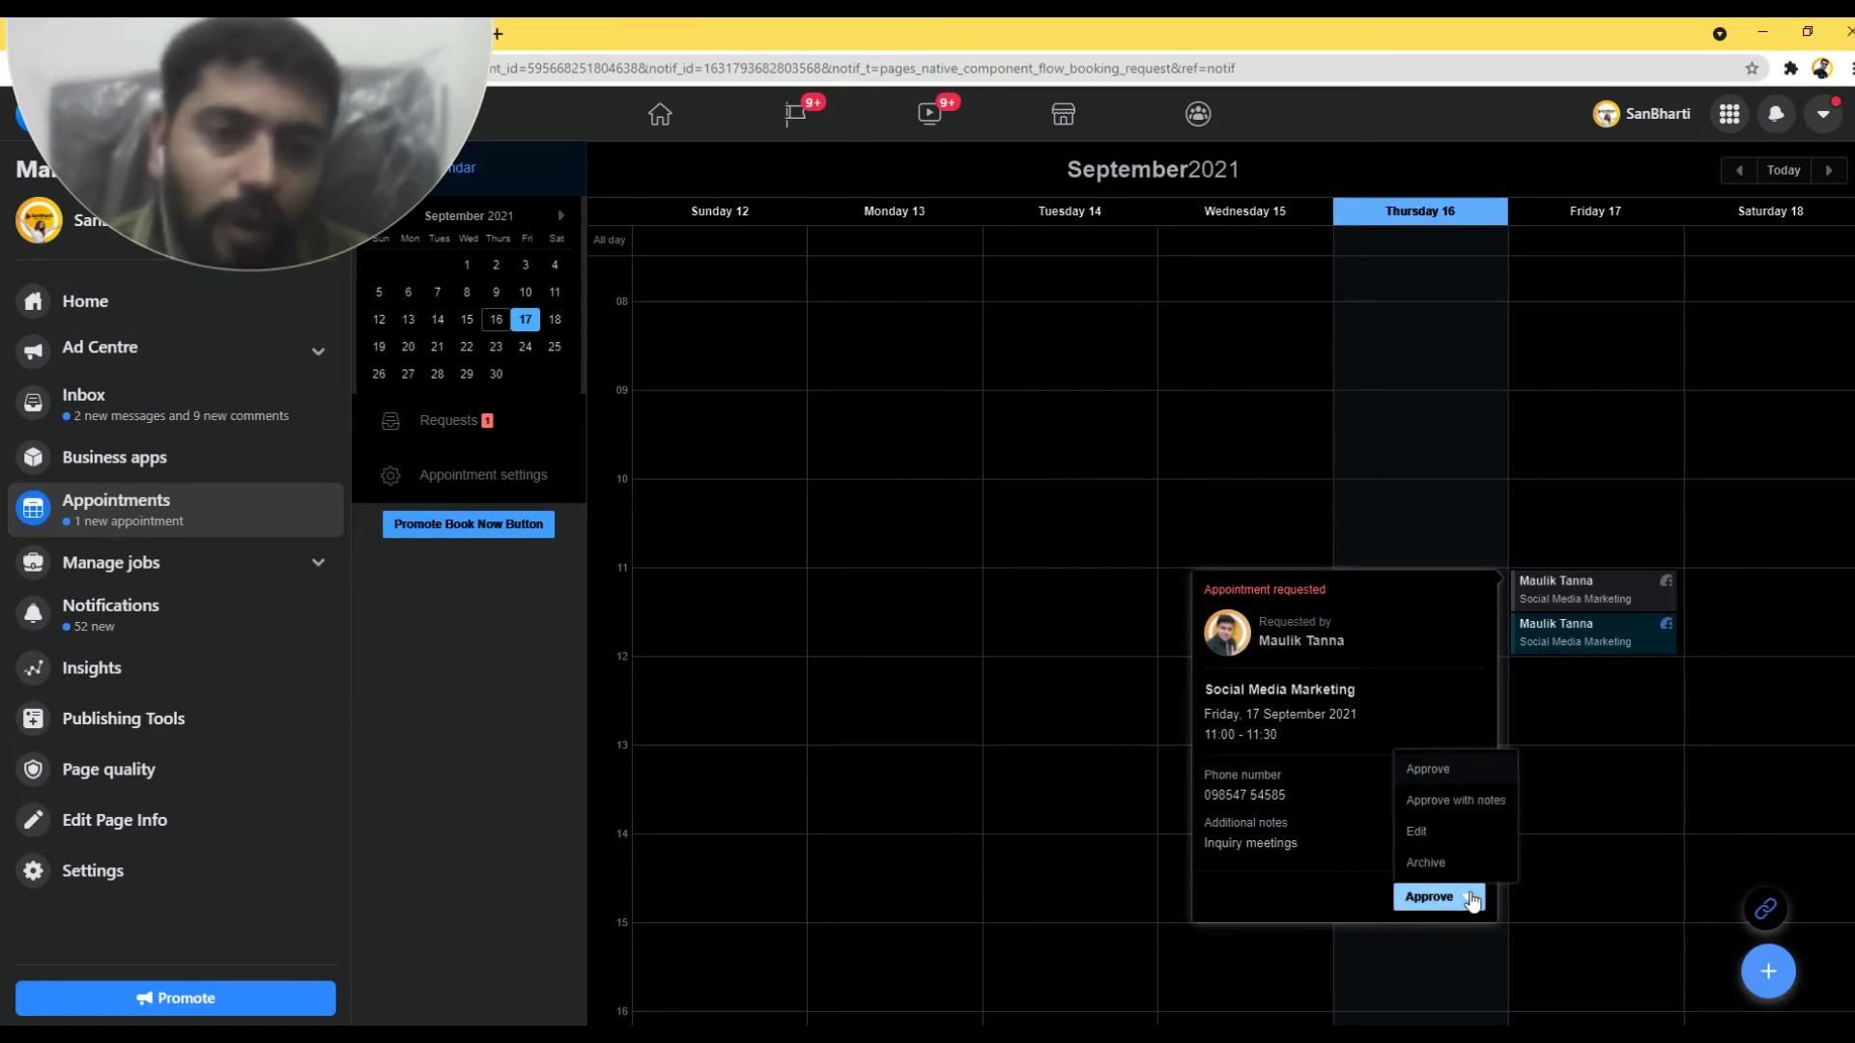
left_click(1439, 830)
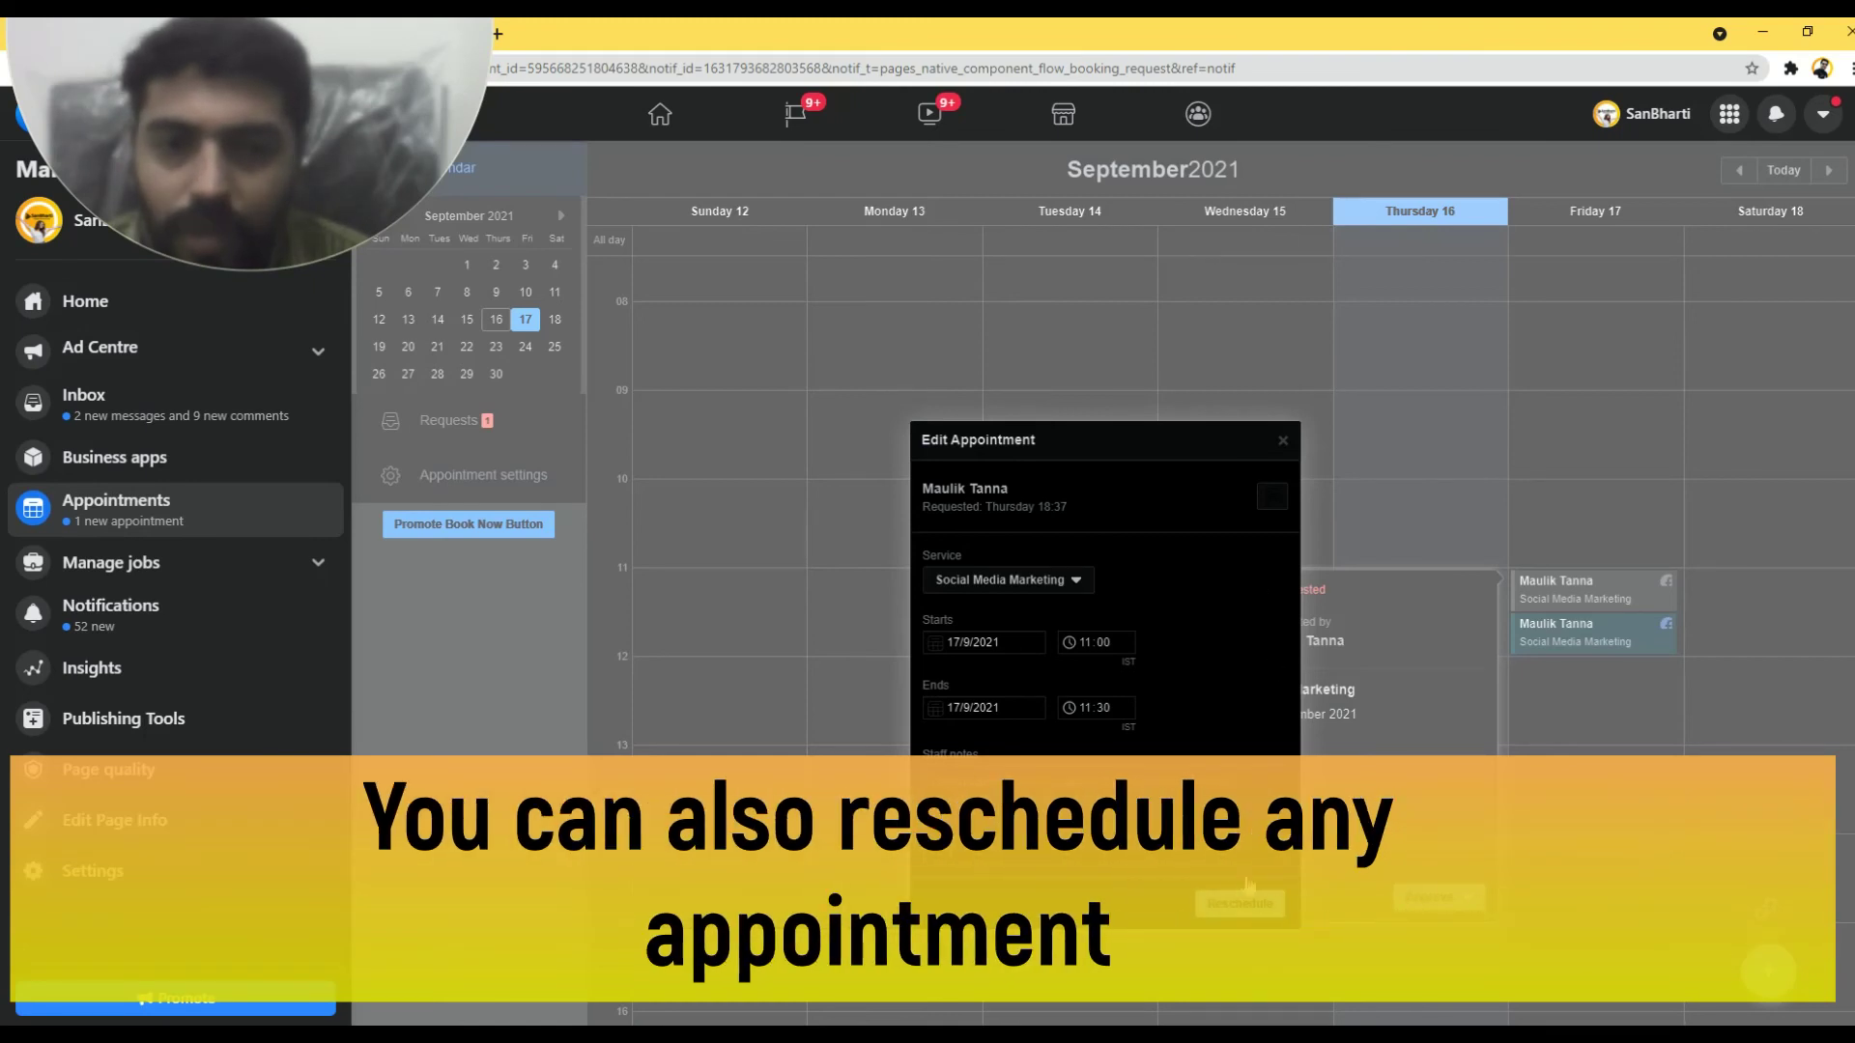
left_click(1283, 441)
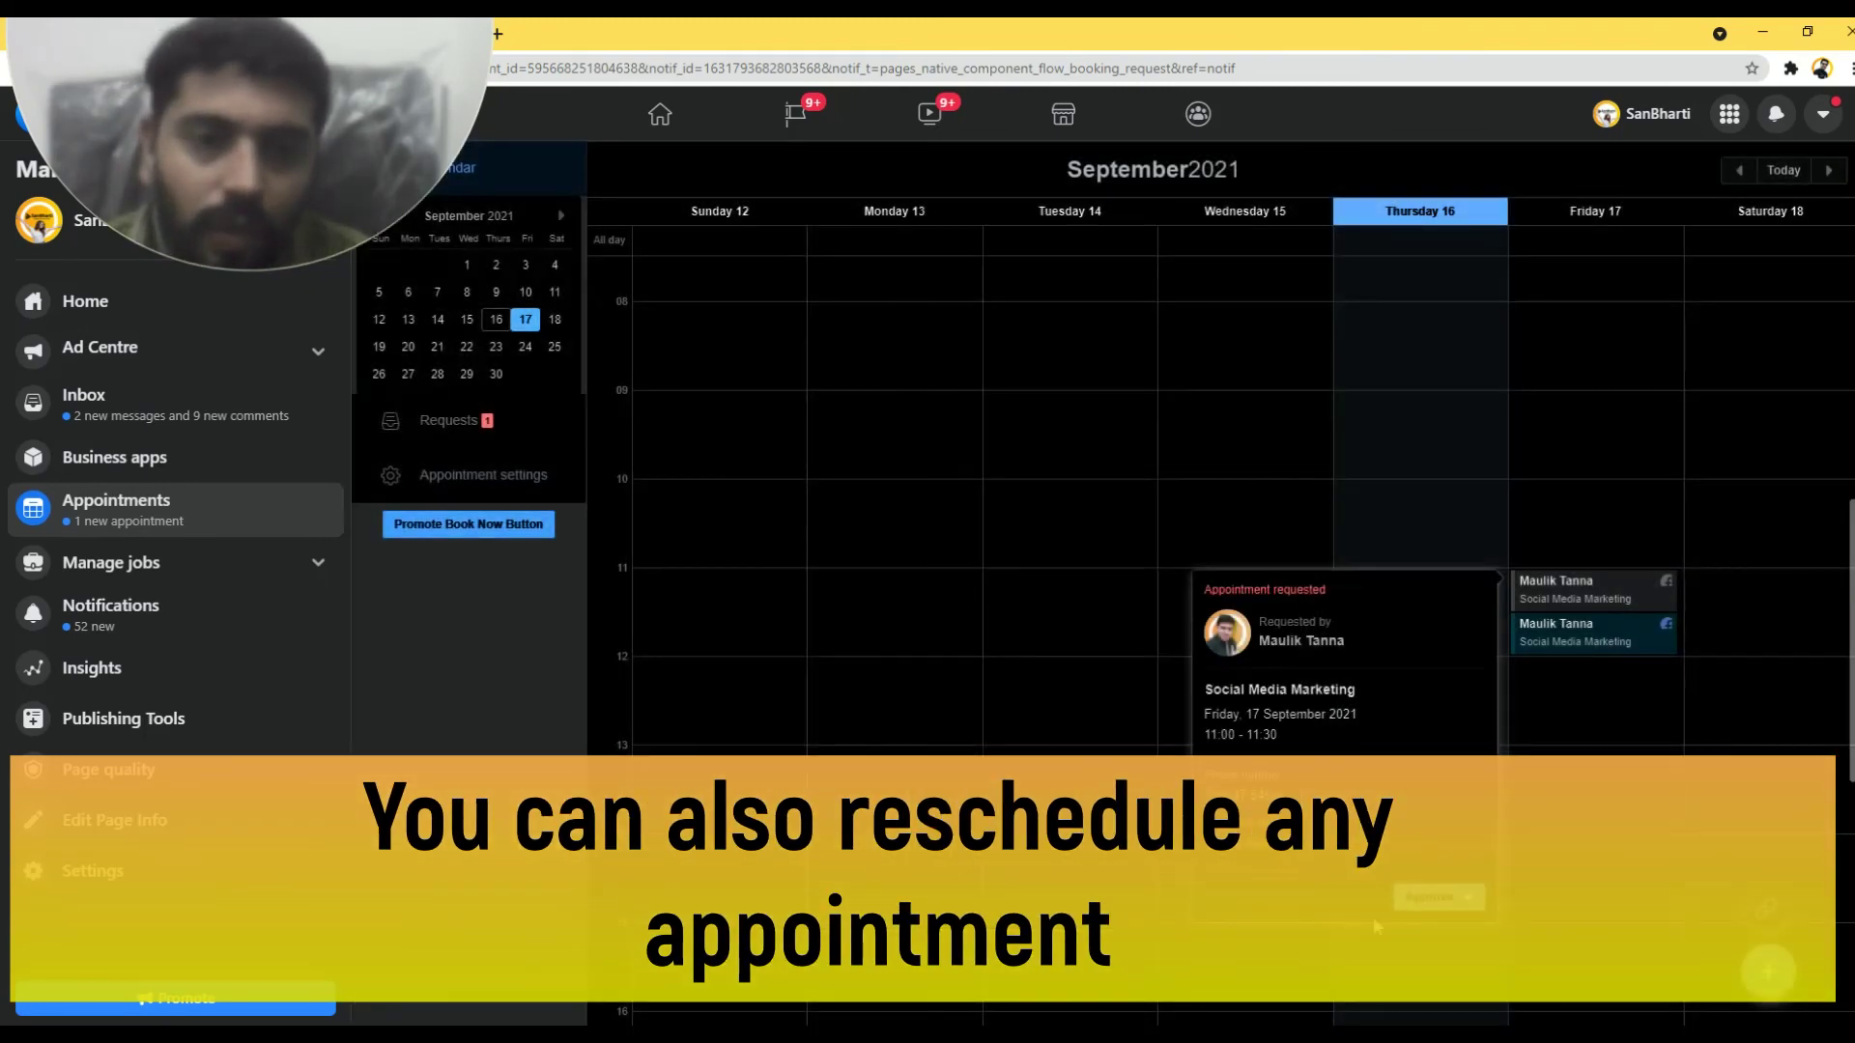
left_click(1454, 904)
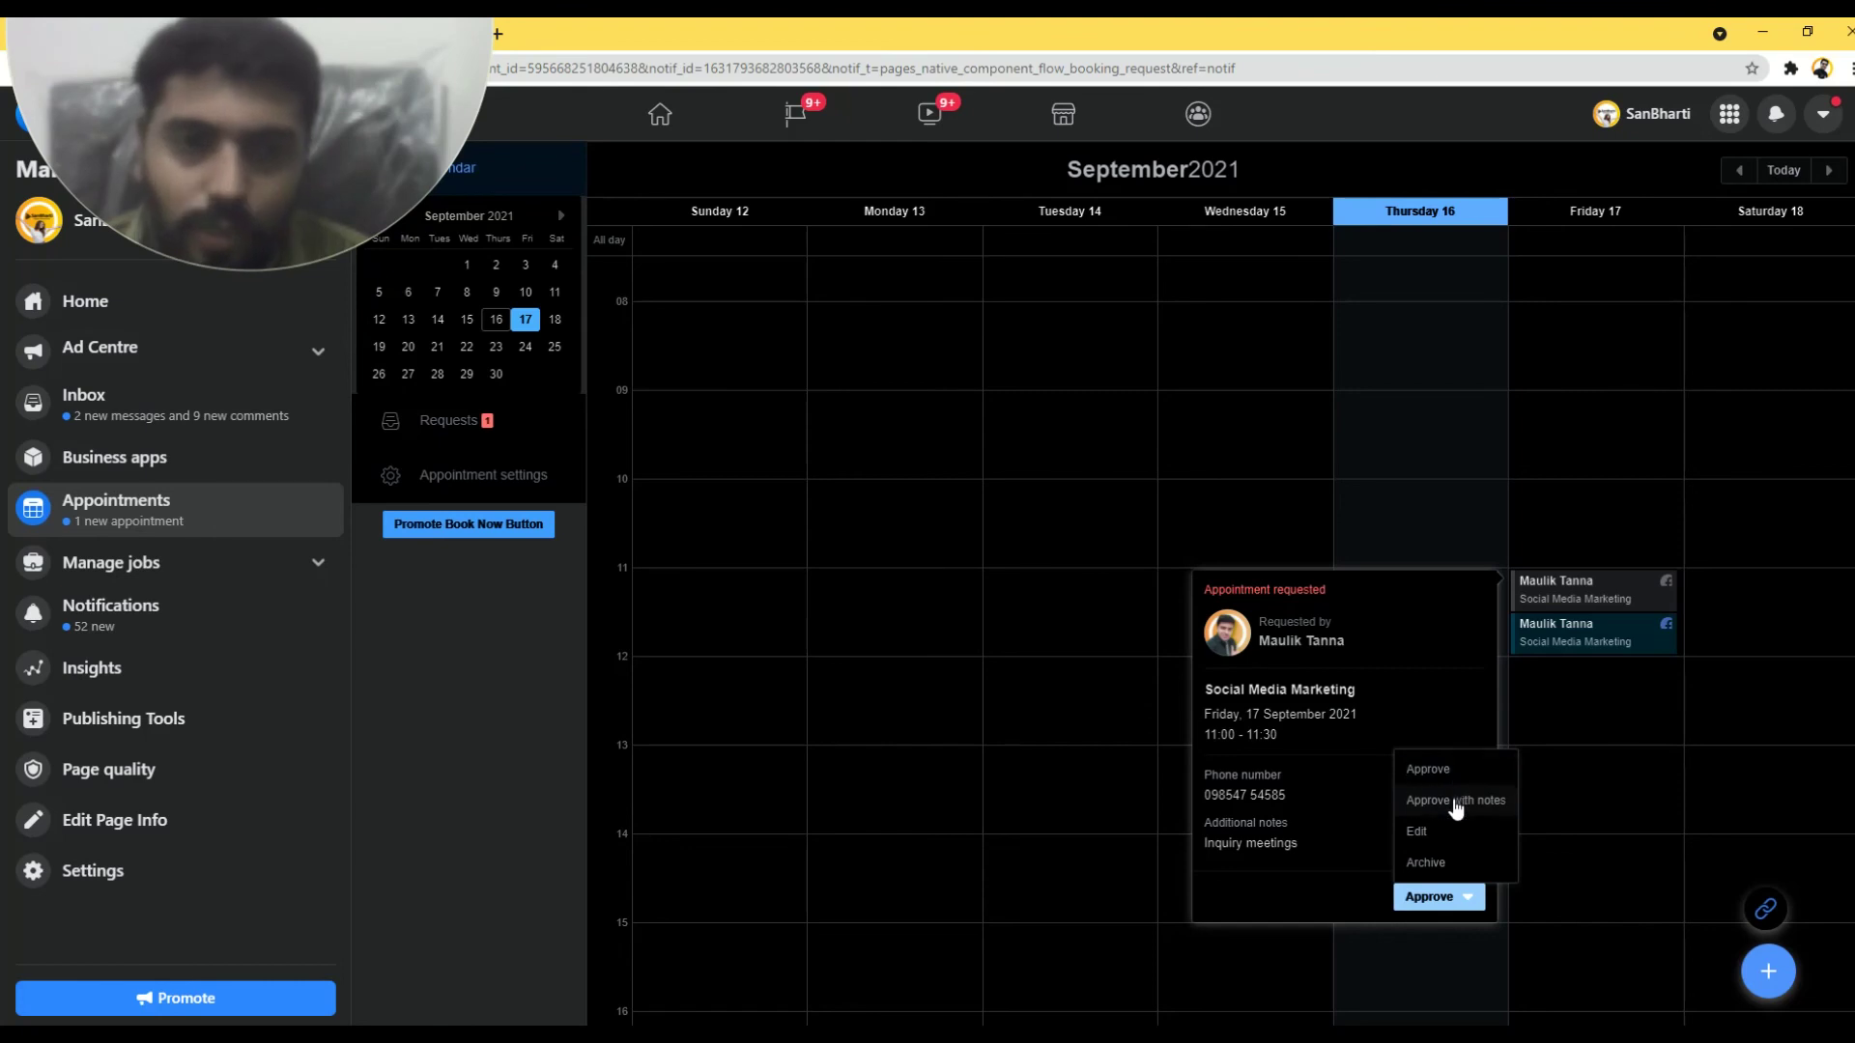
left_click(1429, 770)
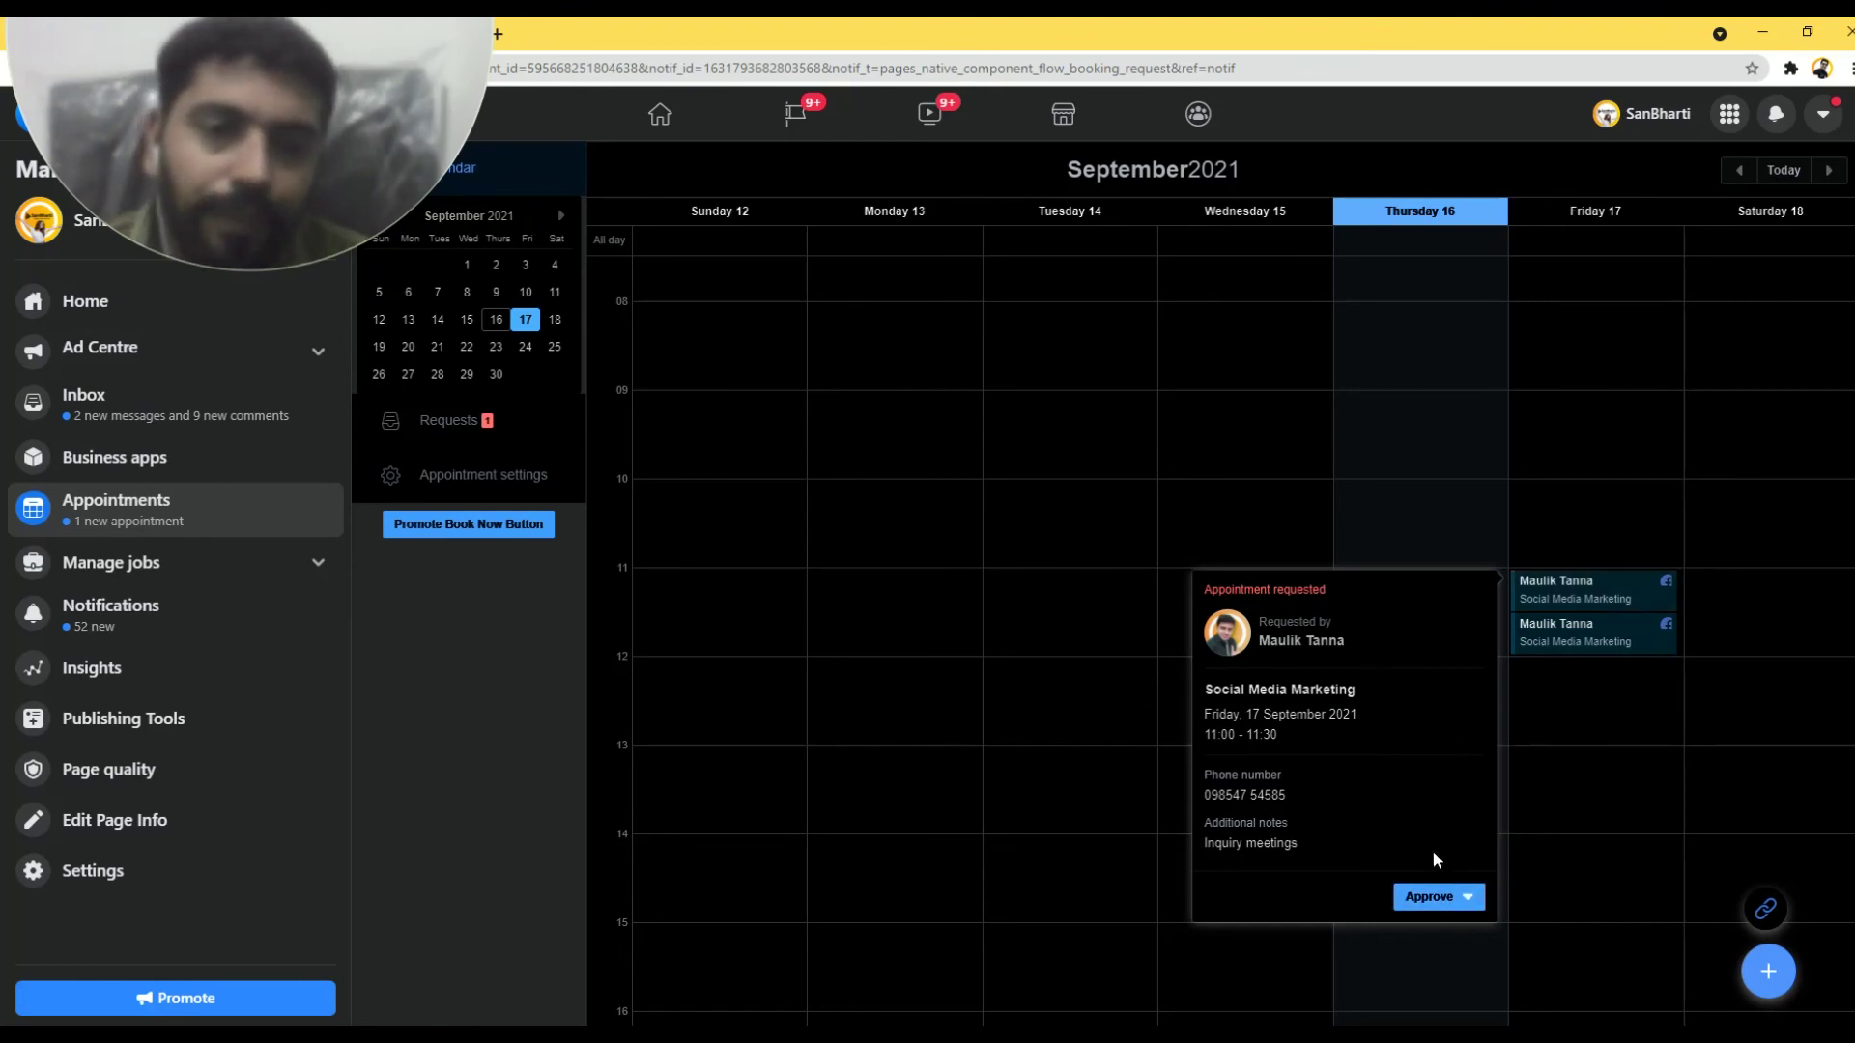
left_click(1430, 899)
left_click(1429, 905)
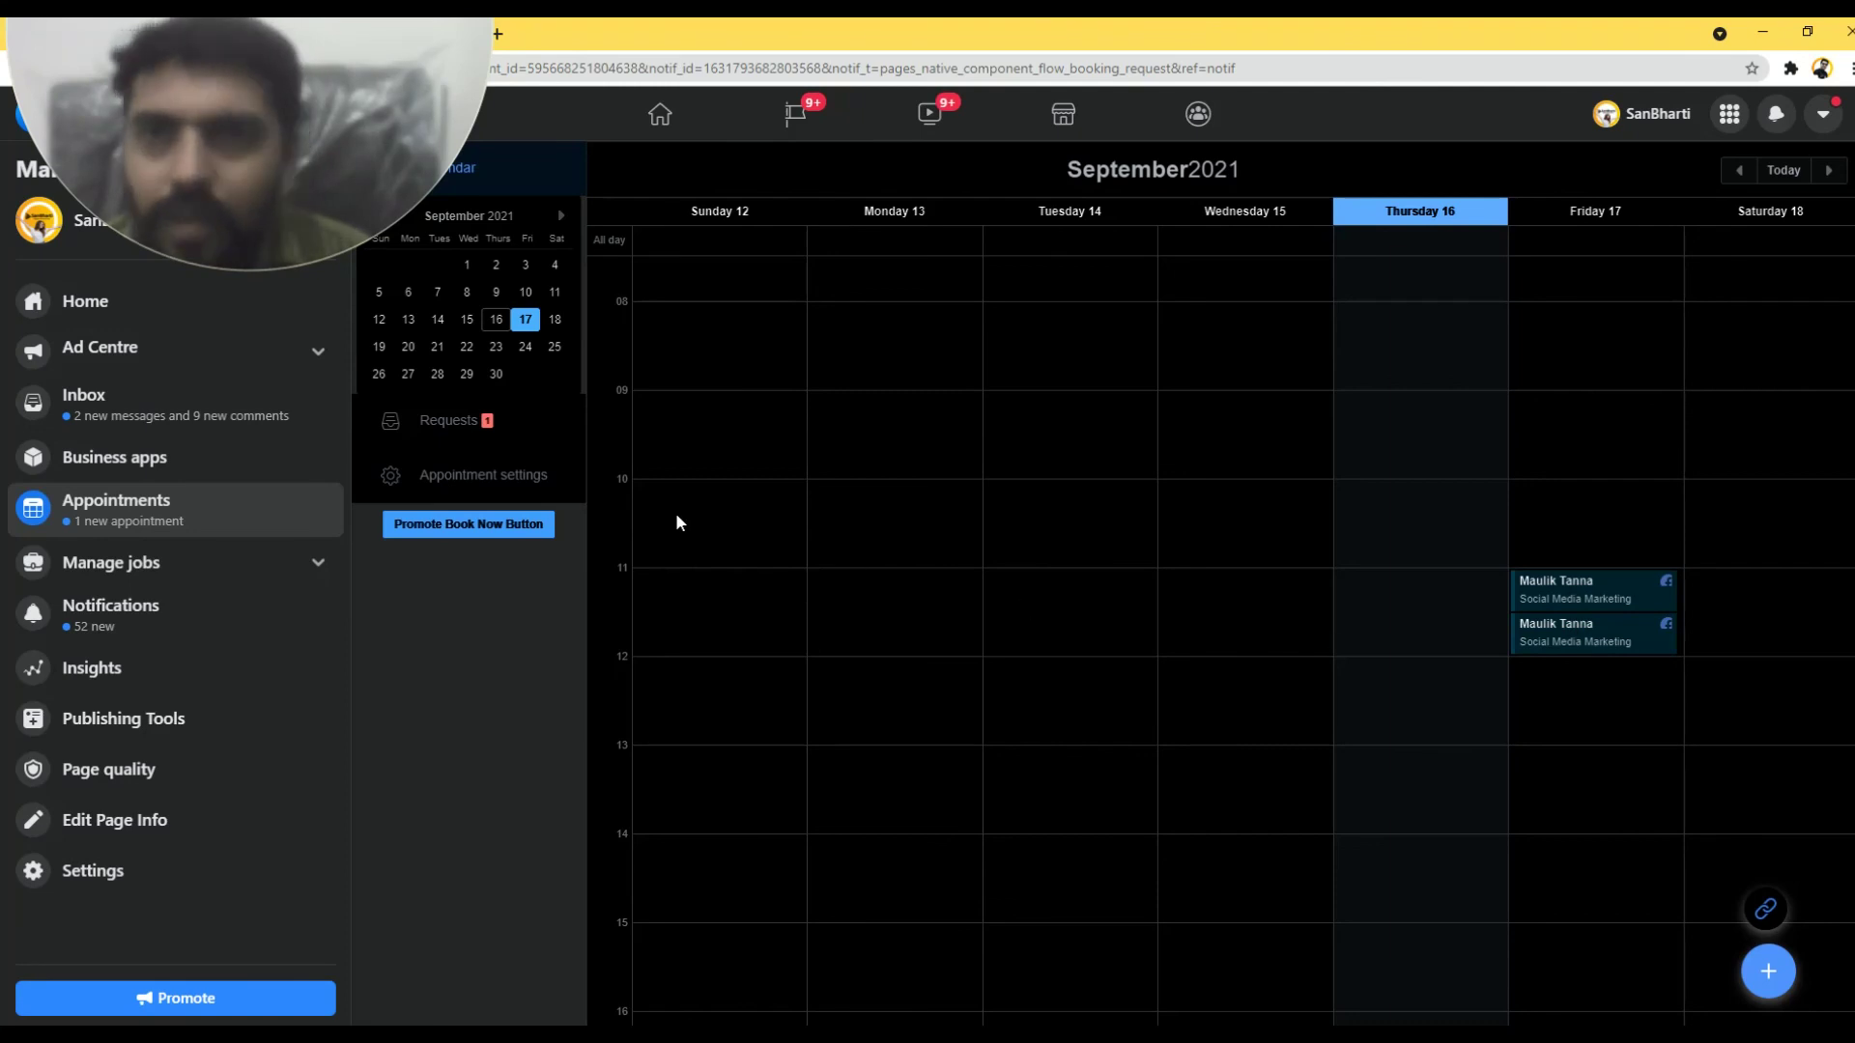
- In the client's window, find the chat's Confirmed: Social Media Marketing message for Friday, September 17
left_click_drag(241, 144, 1454, 98)
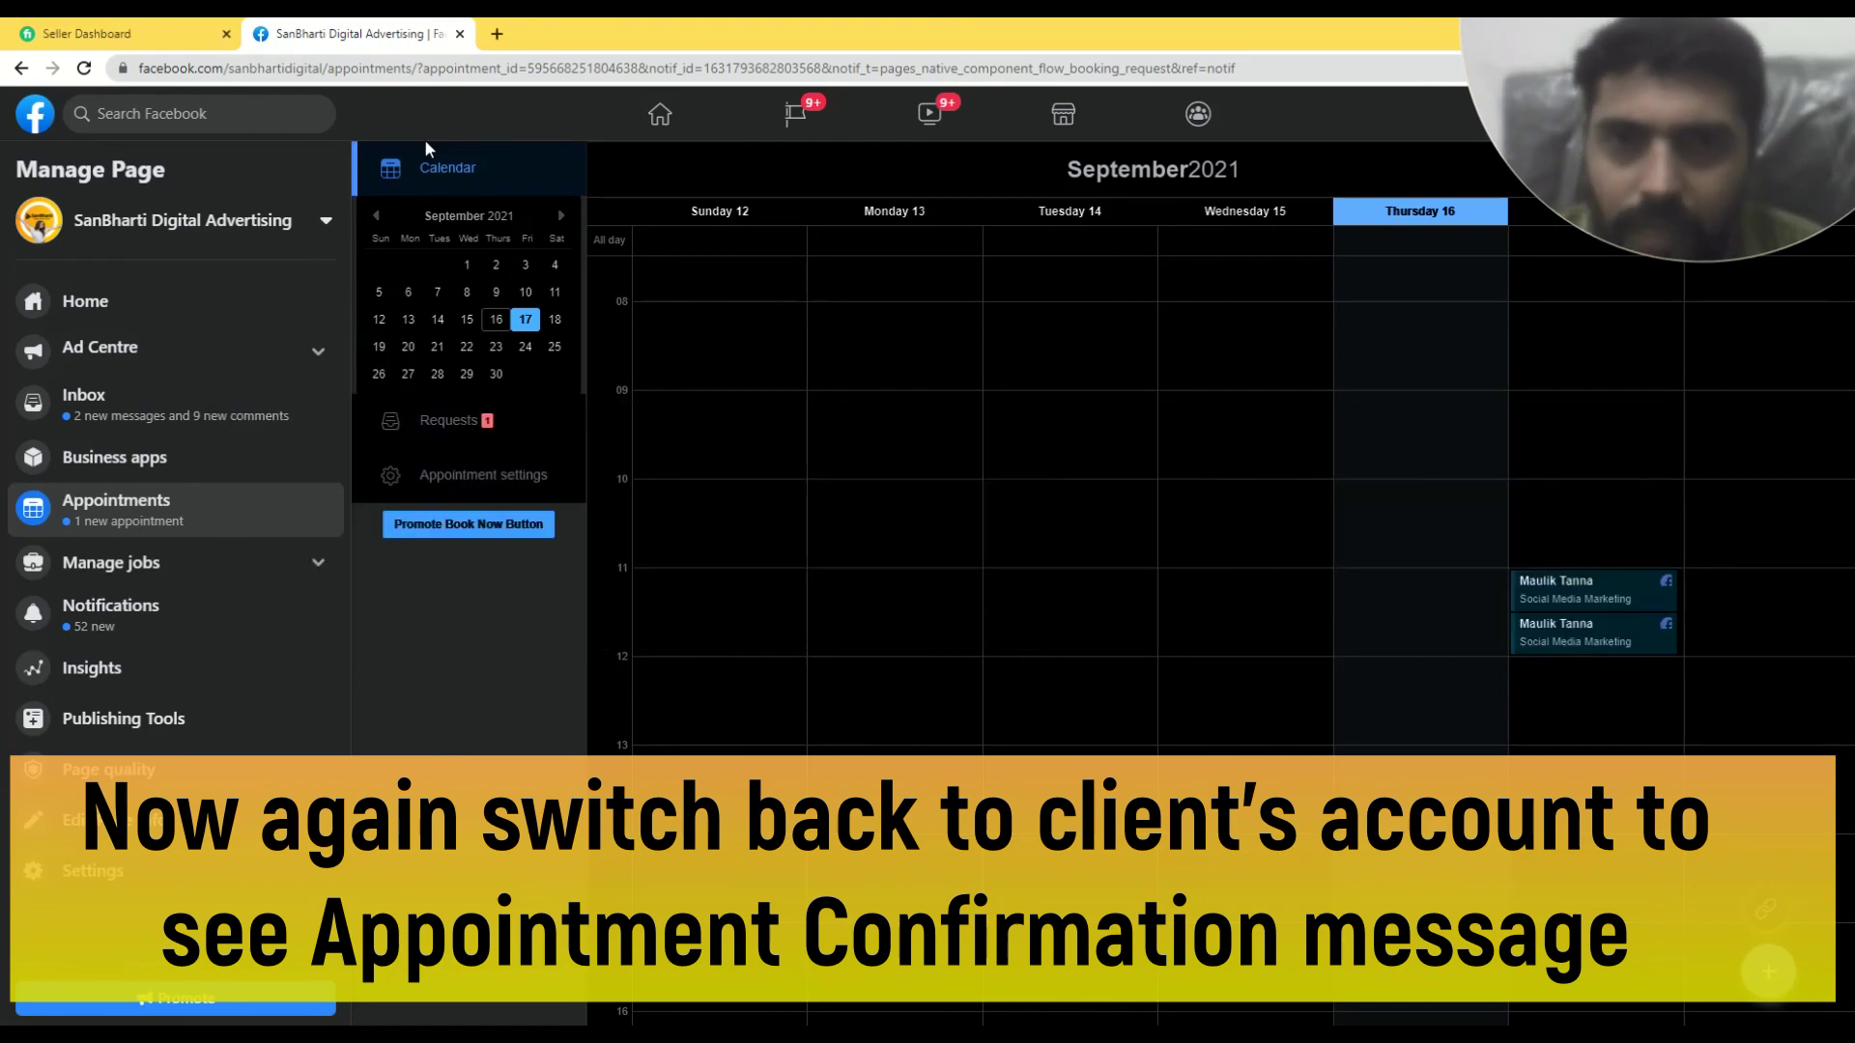
key("alt+Tab")
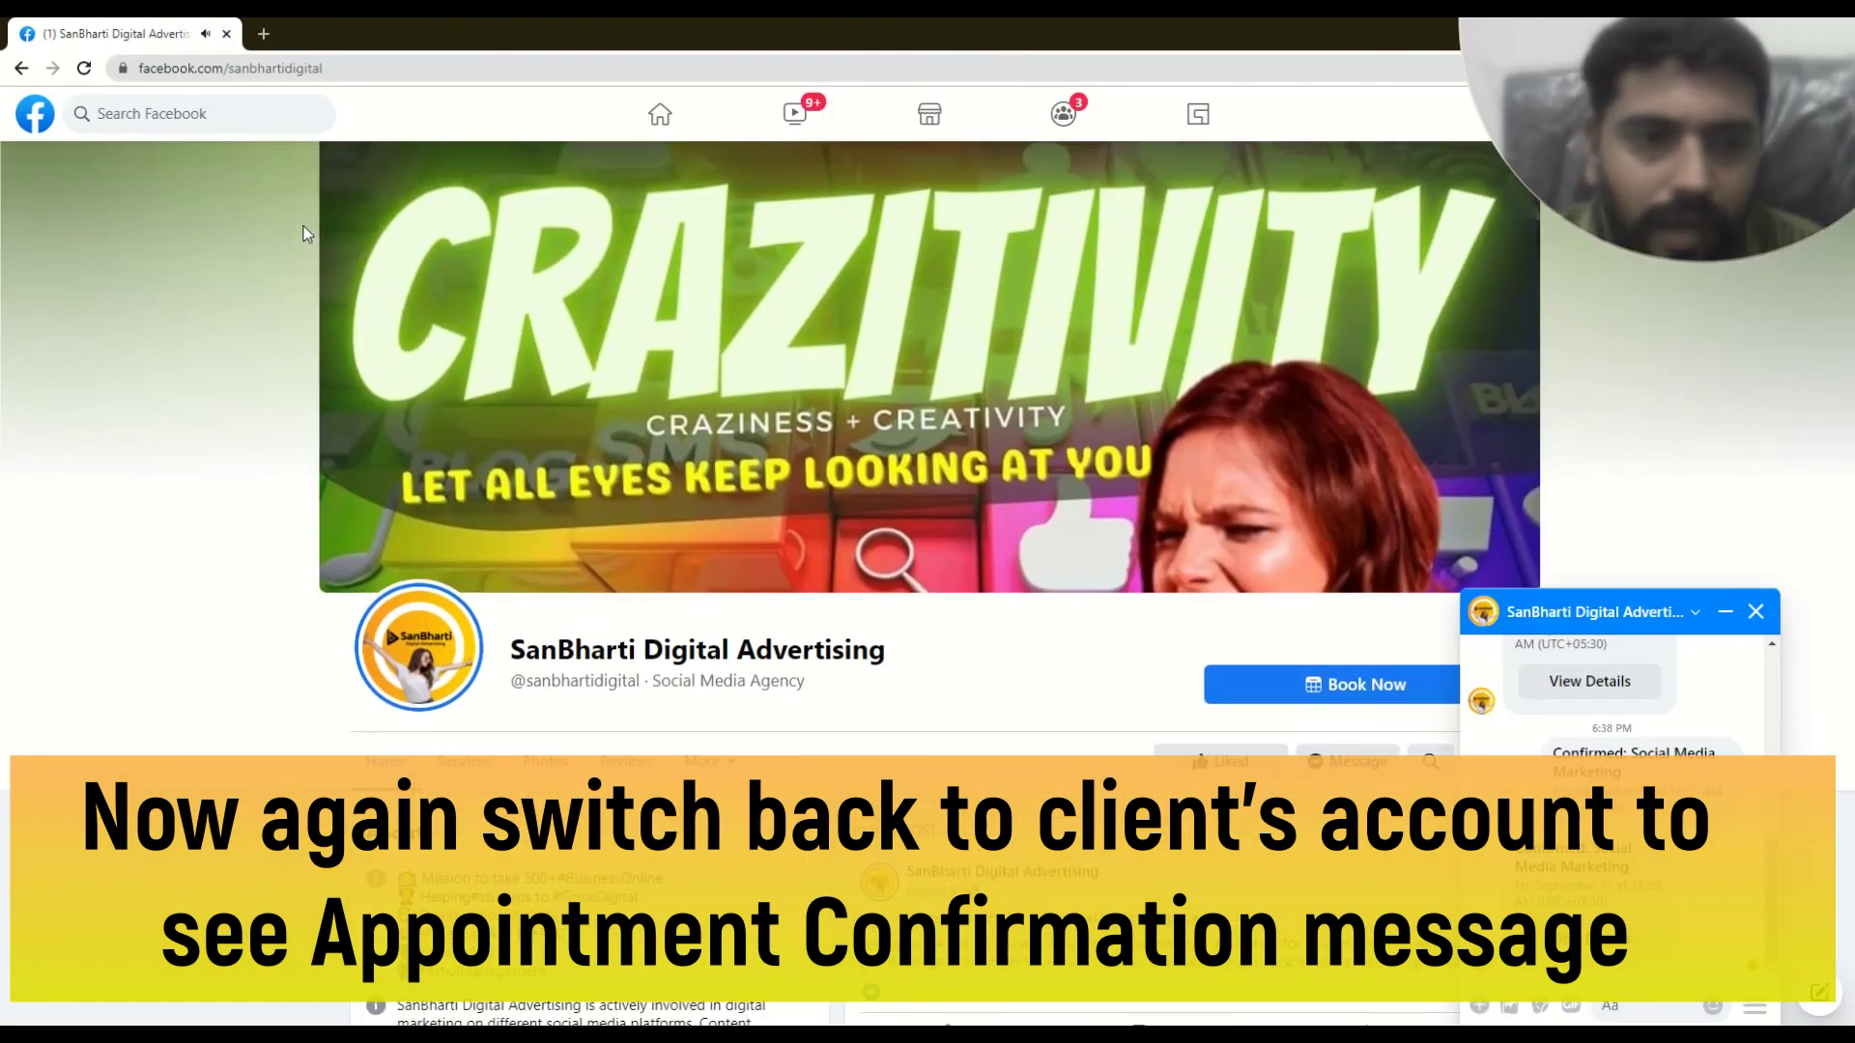
scroll(1693, 553, "down", 4)
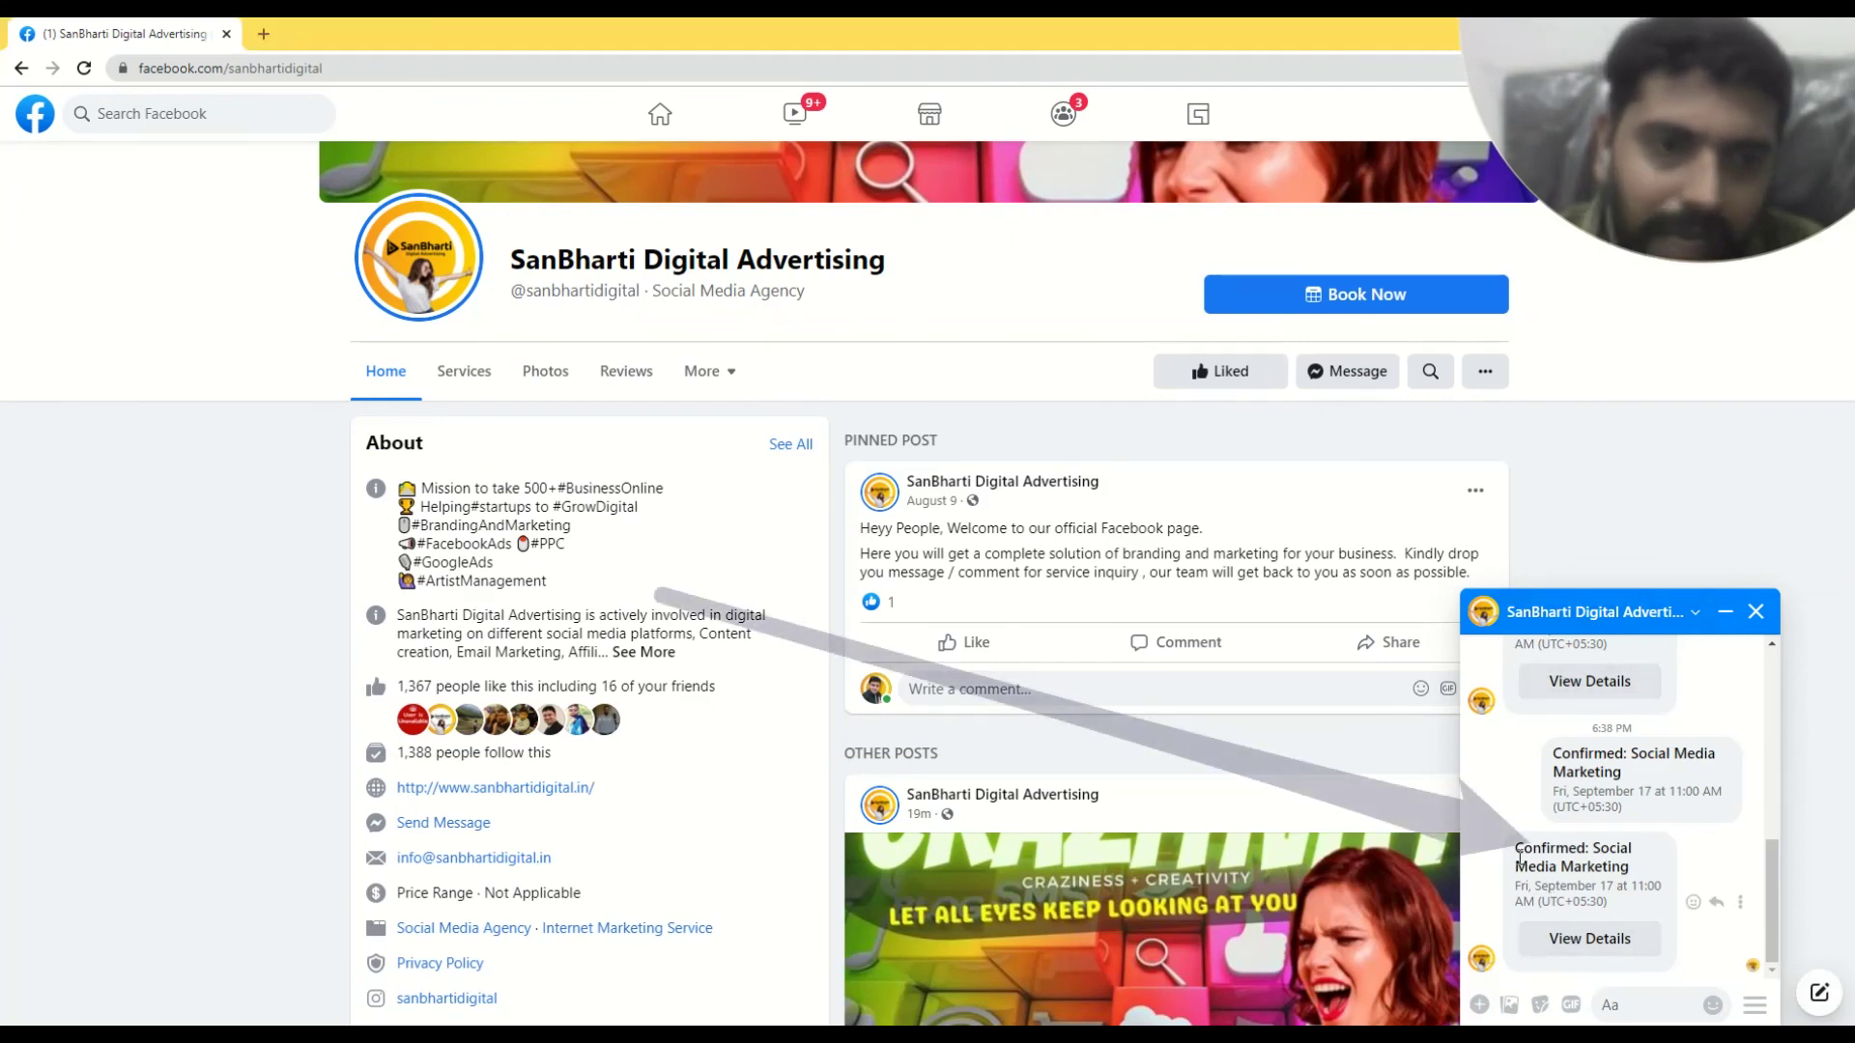
mouse_move(1519, 839)
left_click_drag(1519, 839, 1640, 869)
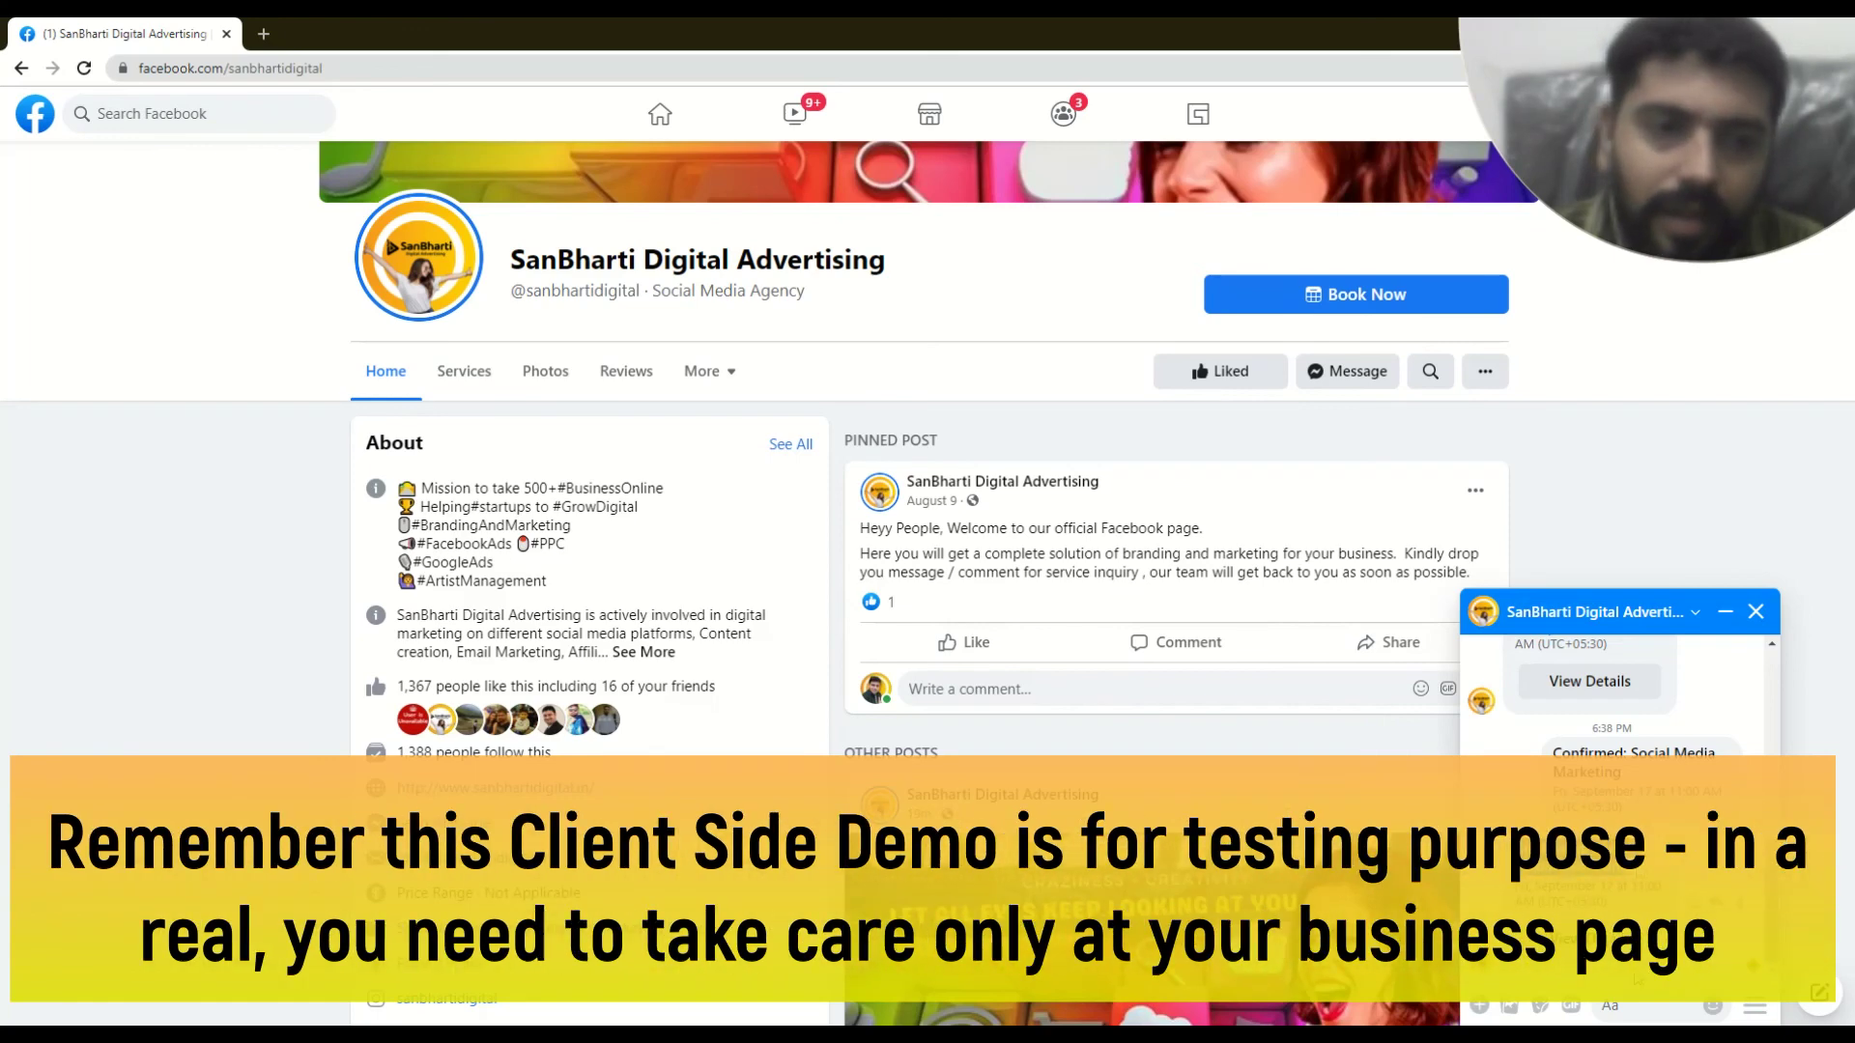
- Open View Details and check the status, service, September 17 date, 11:00–11:30 AM slot, location and note
left_click(1588, 938)
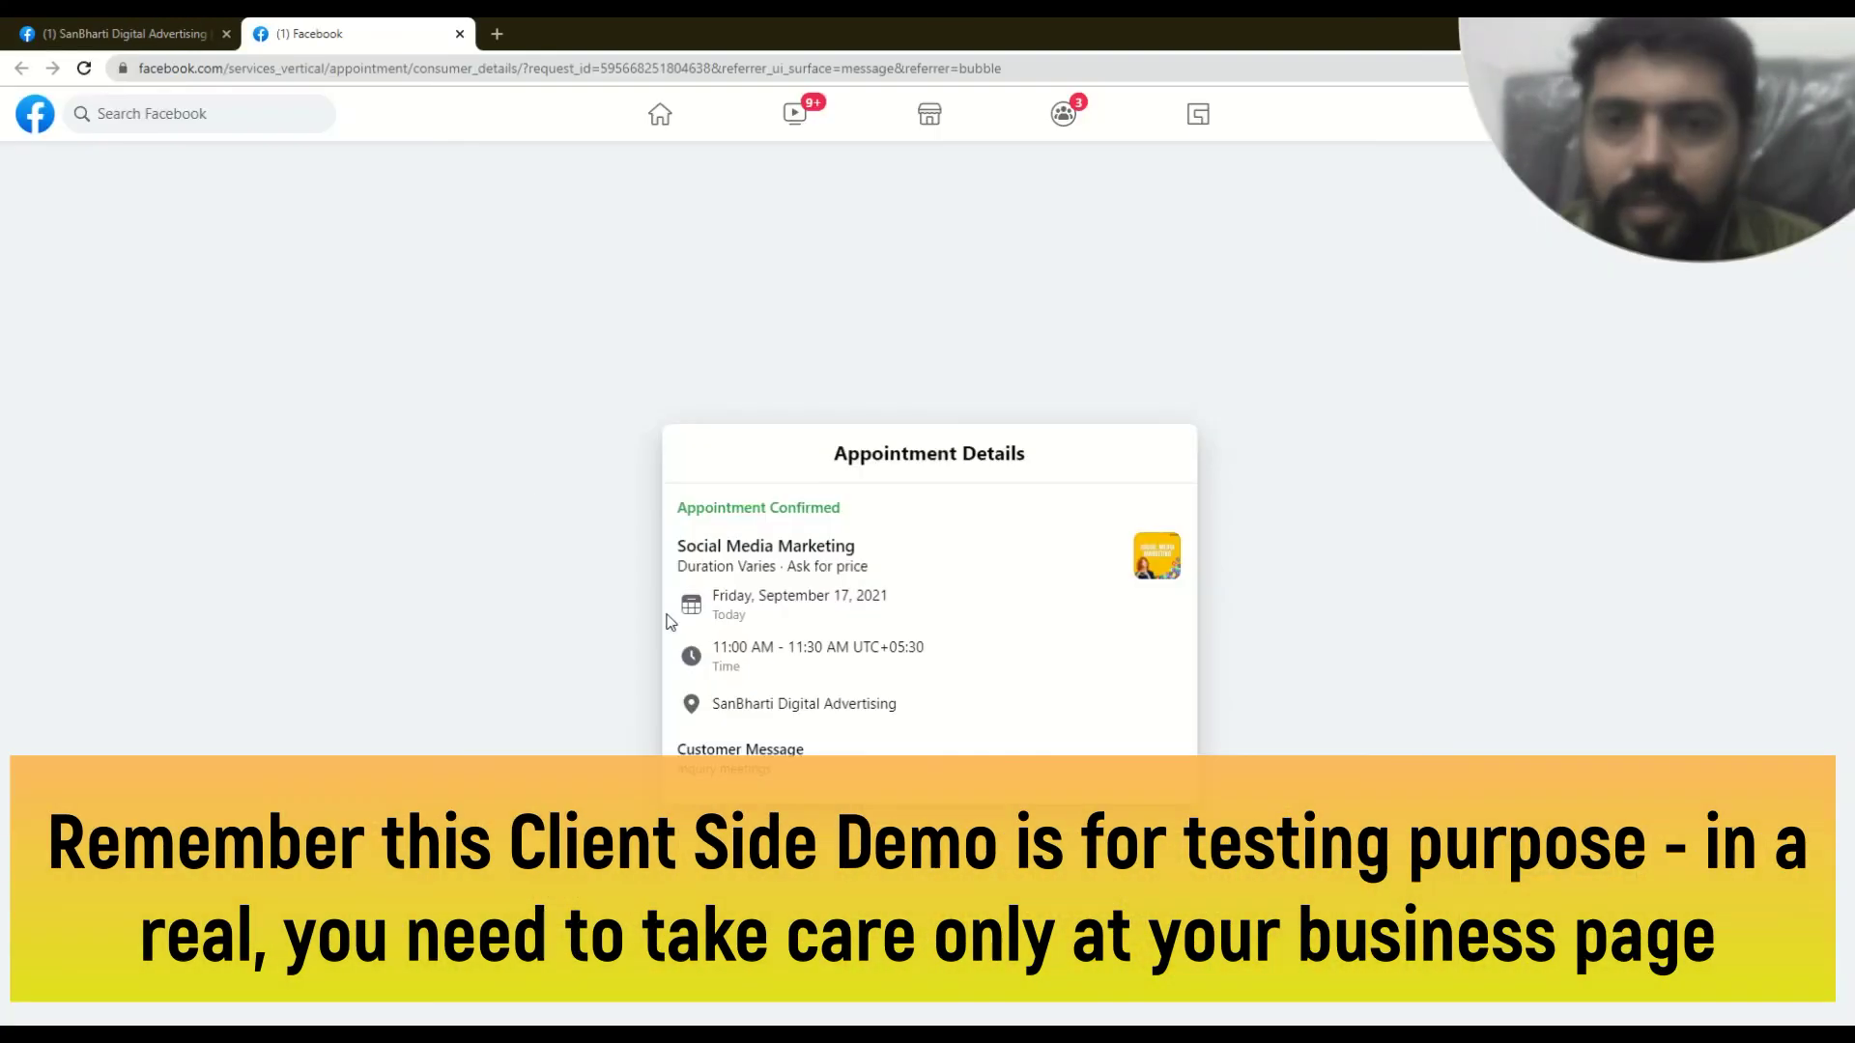
left_click_drag(688, 507, 874, 517)
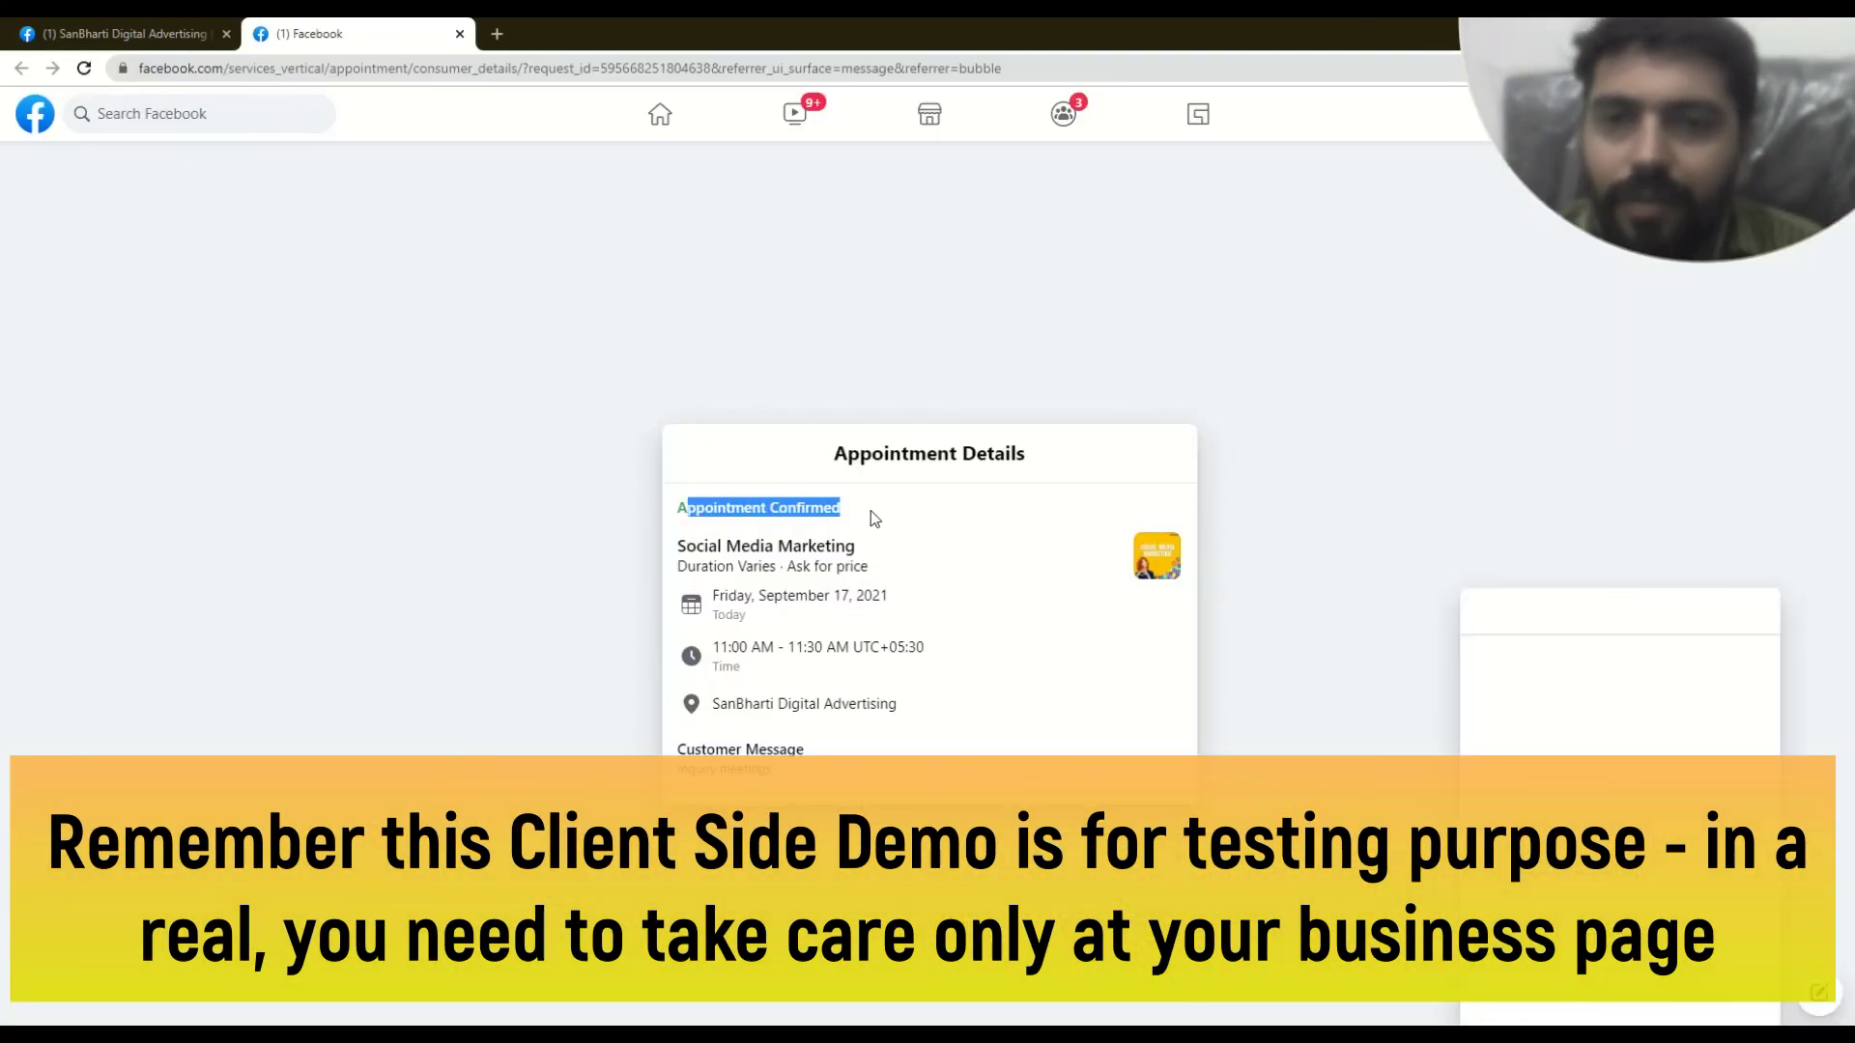
left_click_drag(696, 547, 827, 553)
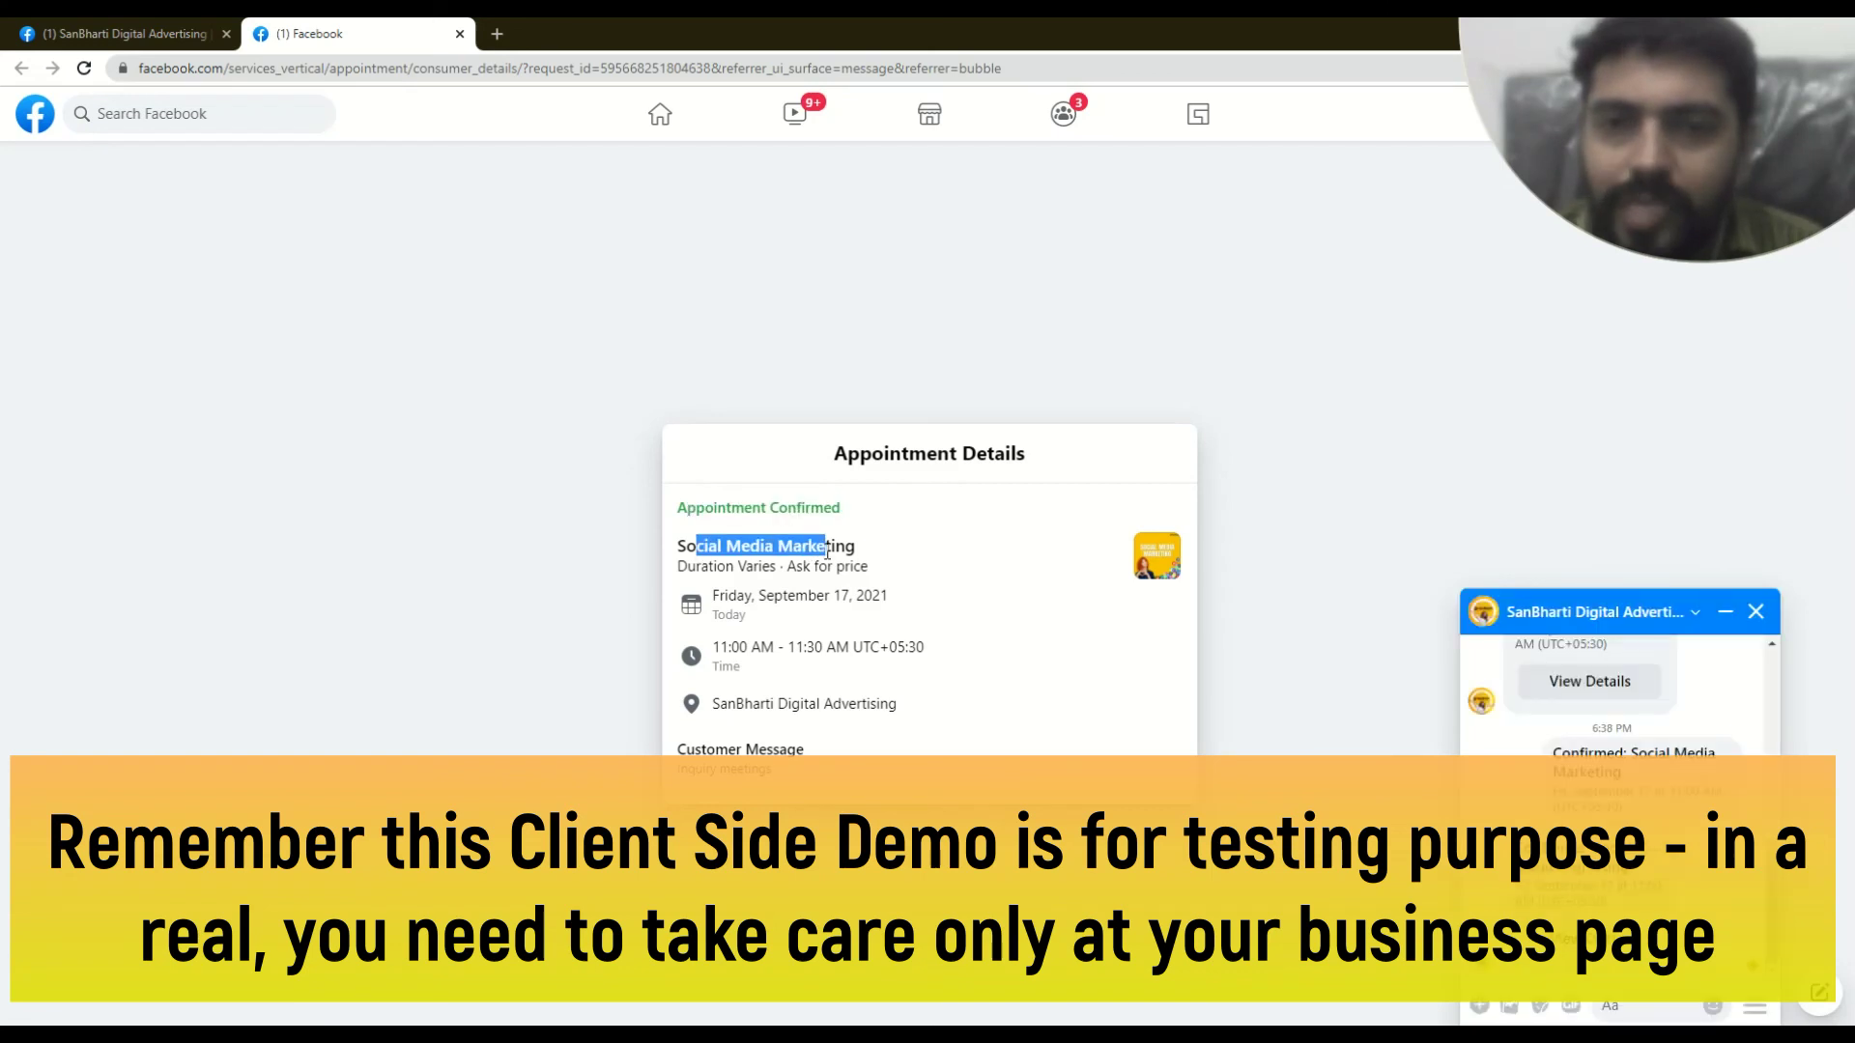
left_click_drag(710, 595, 862, 598)
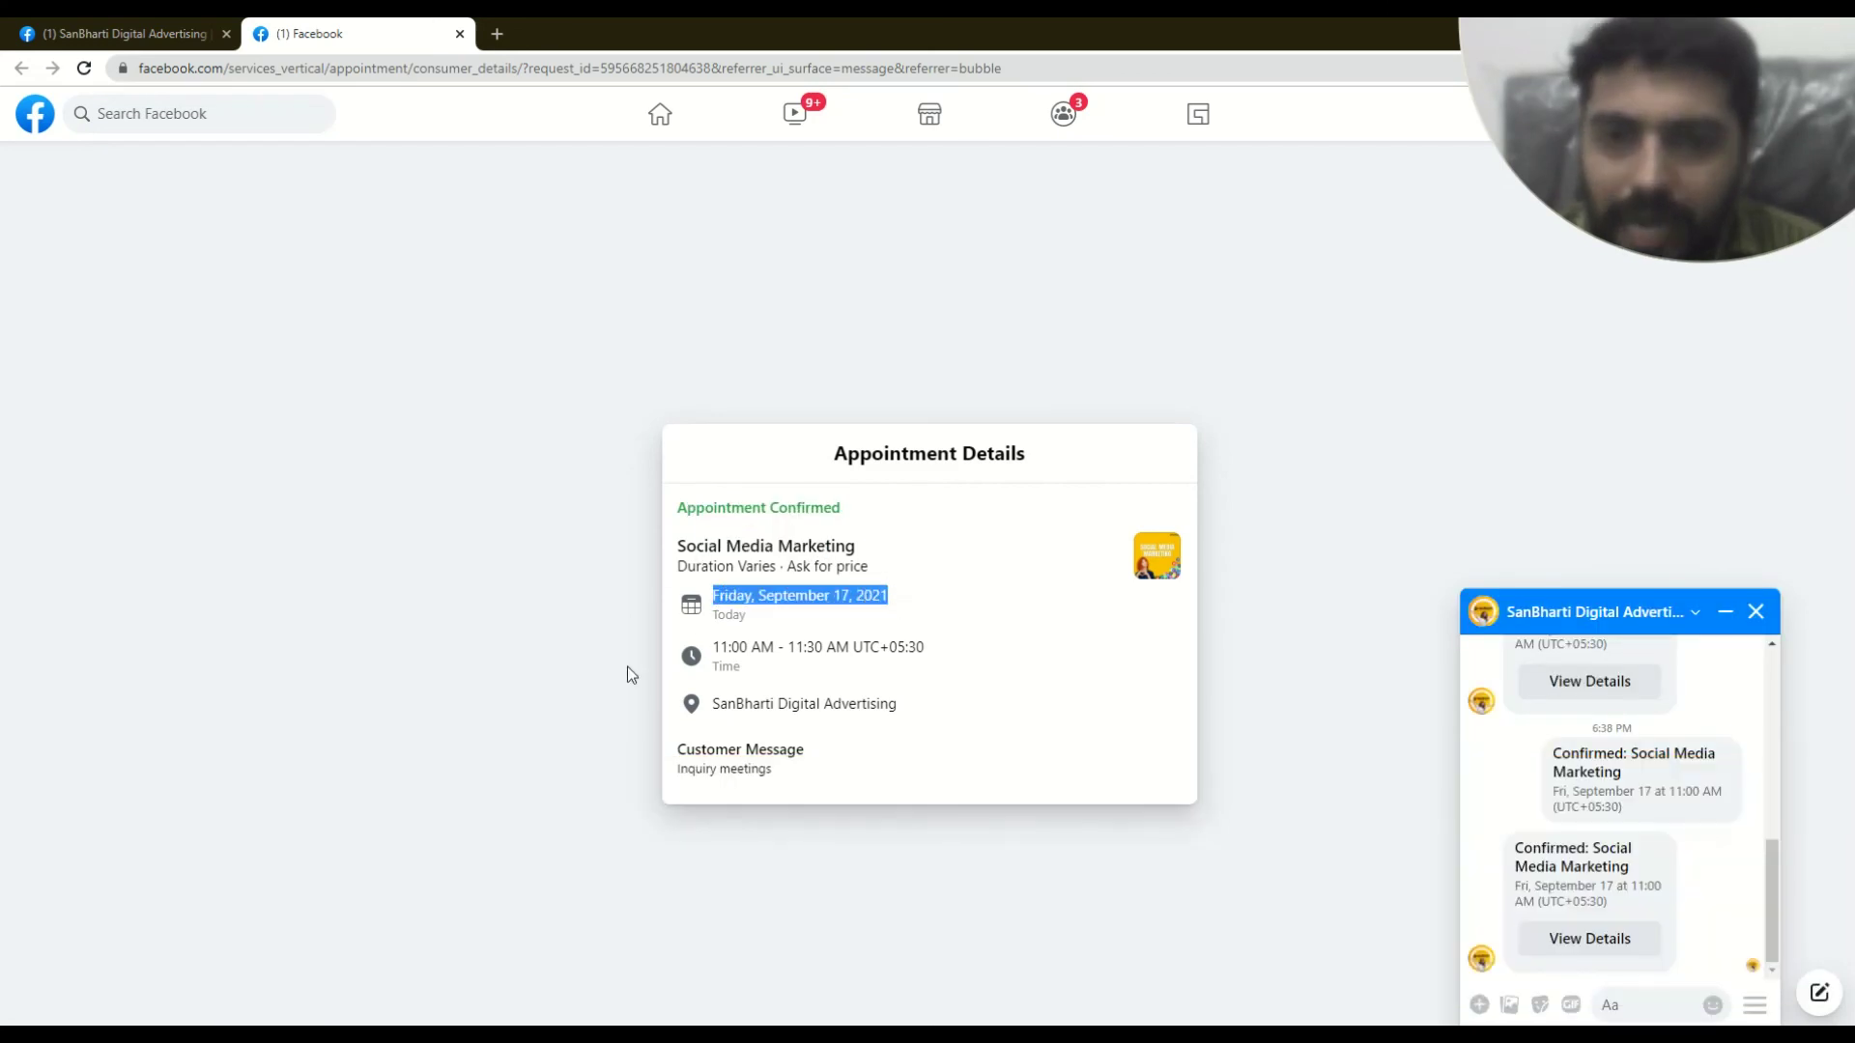
left_click_drag(721, 646, 1019, 650)
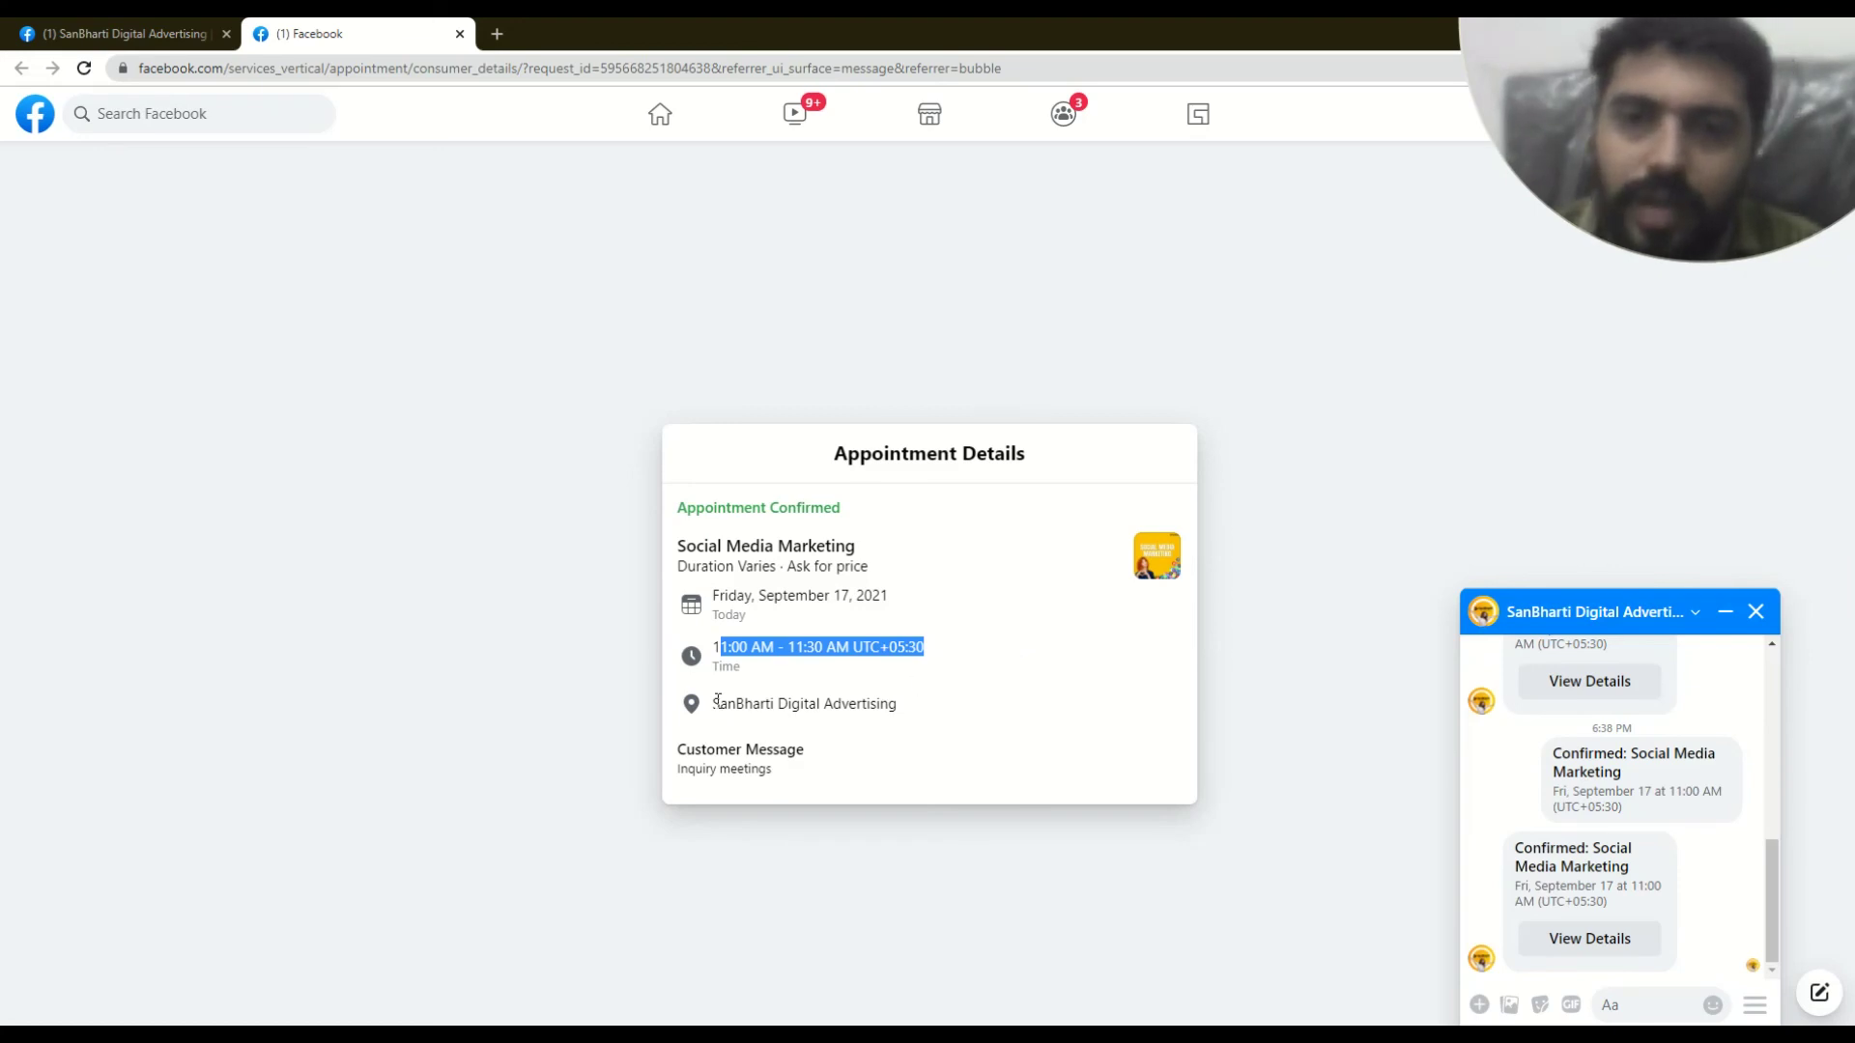
left_click_drag(715, 707, 902, 708)
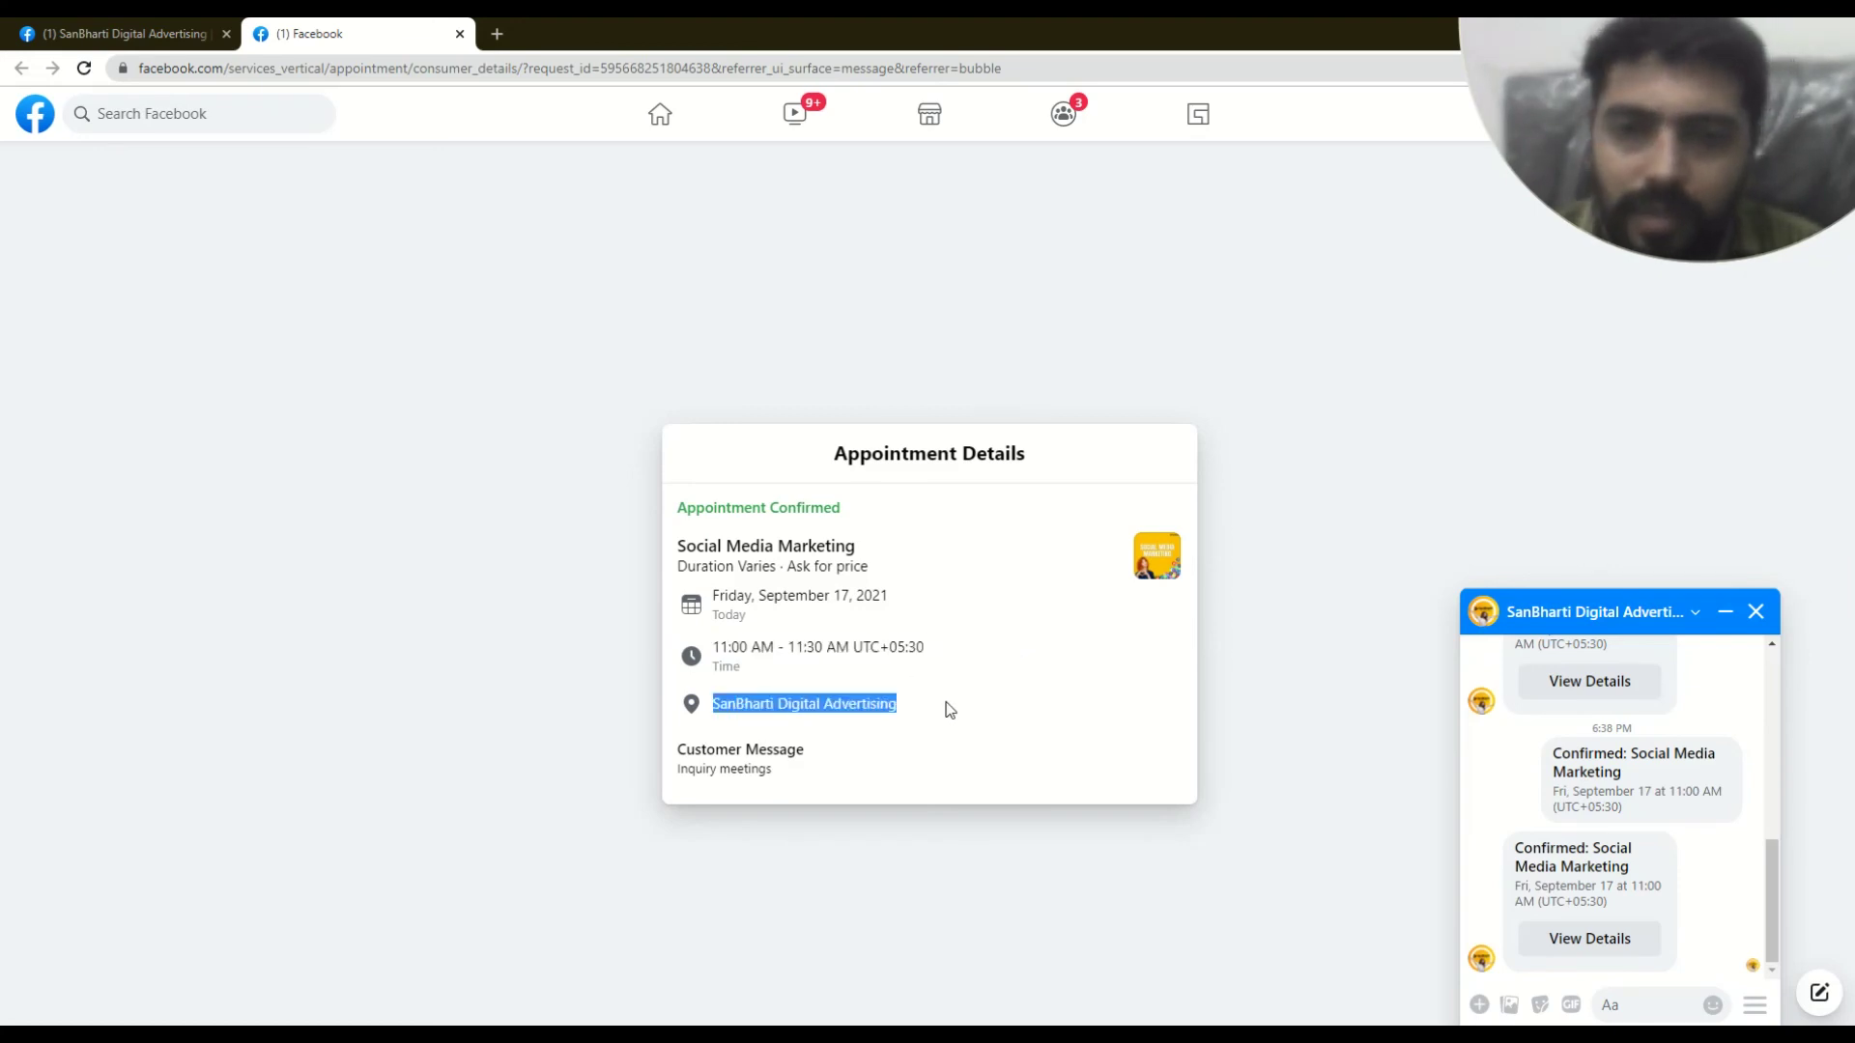
left_click(783, 759)
mouse_move(688, 770)
left_mouse_down()
mouse_move(786, 770)
mouse_move(677, 769)
left_mouse_up()
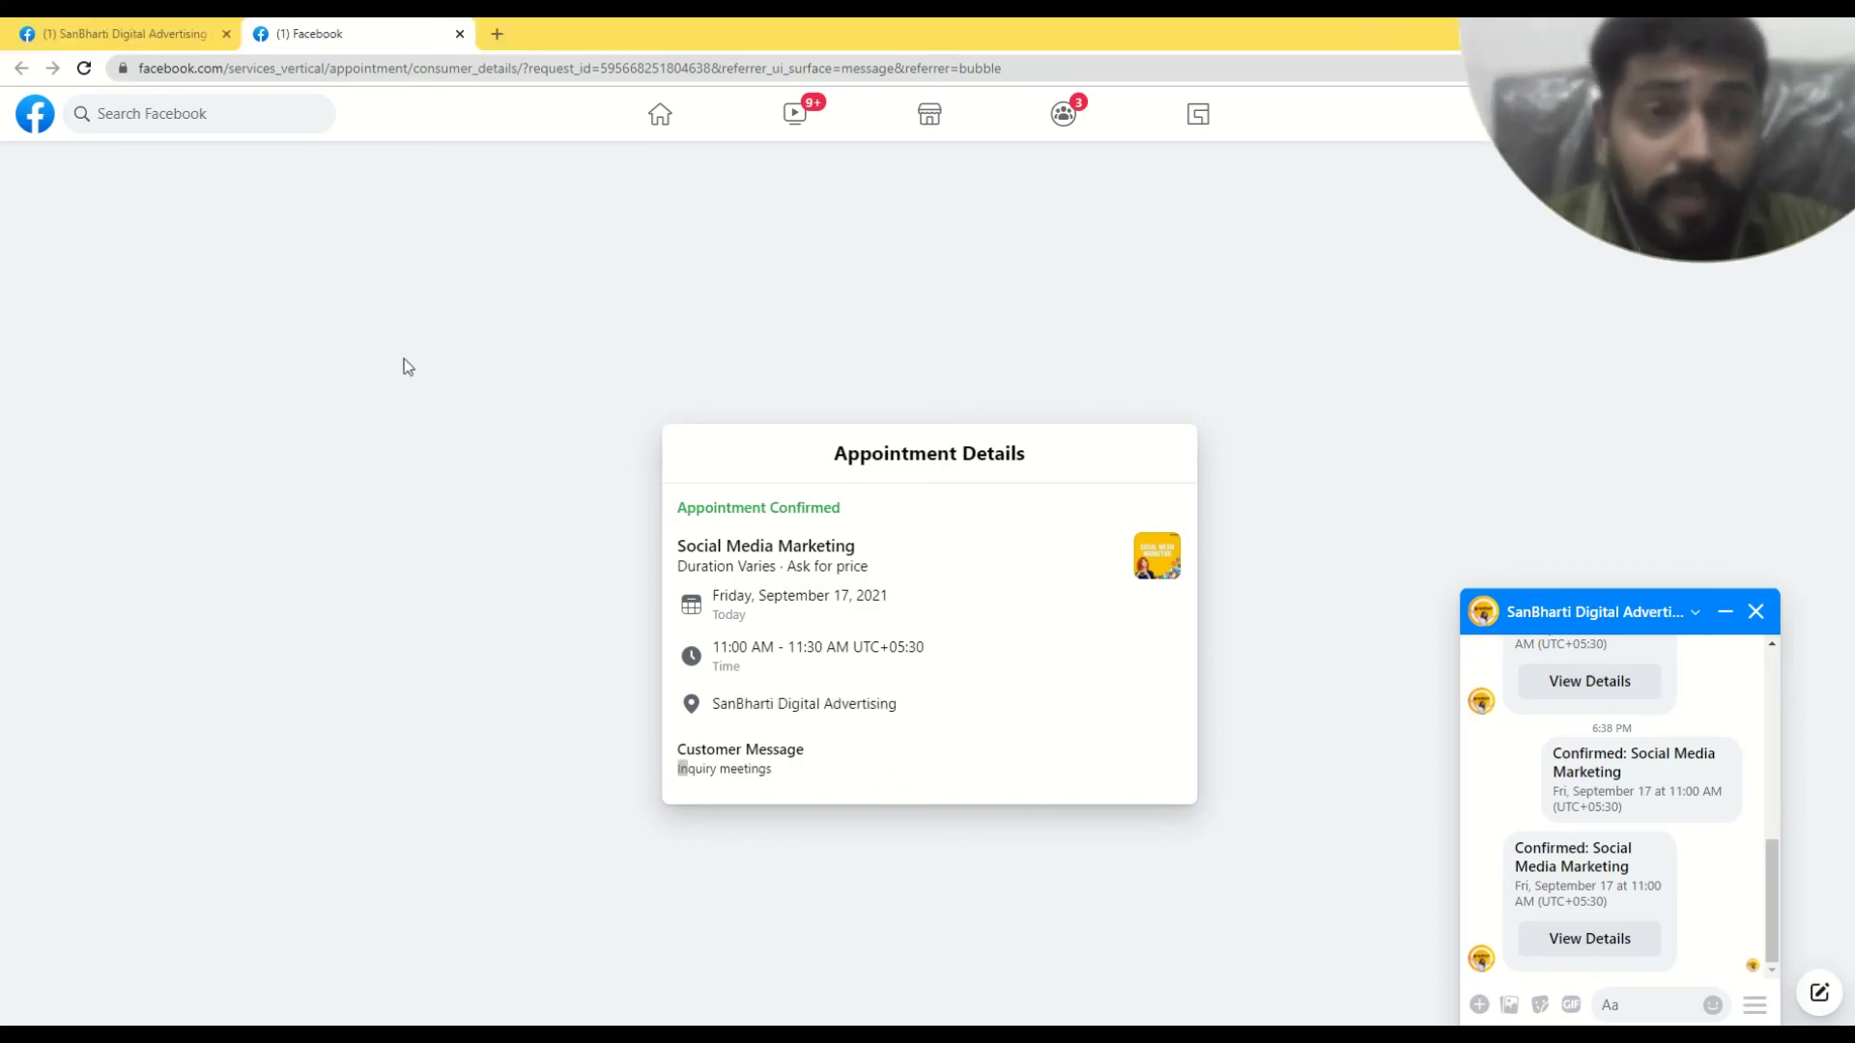